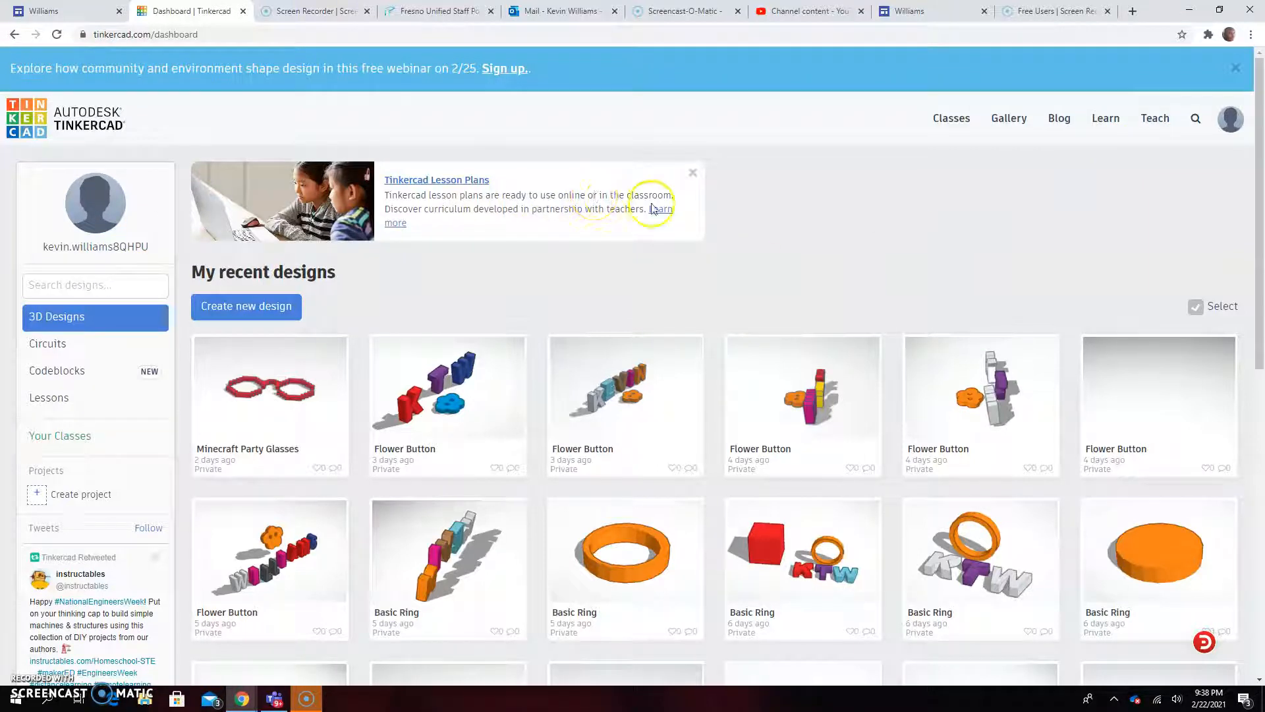
- Open the full list of 3D lessons in Tinkercad's Learn section
{"action": "mouse_move", "coordinate": [1127, 104]}
{"action": "left_mouse_down"}
{"action": "mouse_move", "coordinate": [1146, 126]}
{"action": "mouse_move", "coordinate": [1109, 107]}
{"action": "left_mouse_up"}
{"action": "left_click", "coordinate": [1105, 119]}
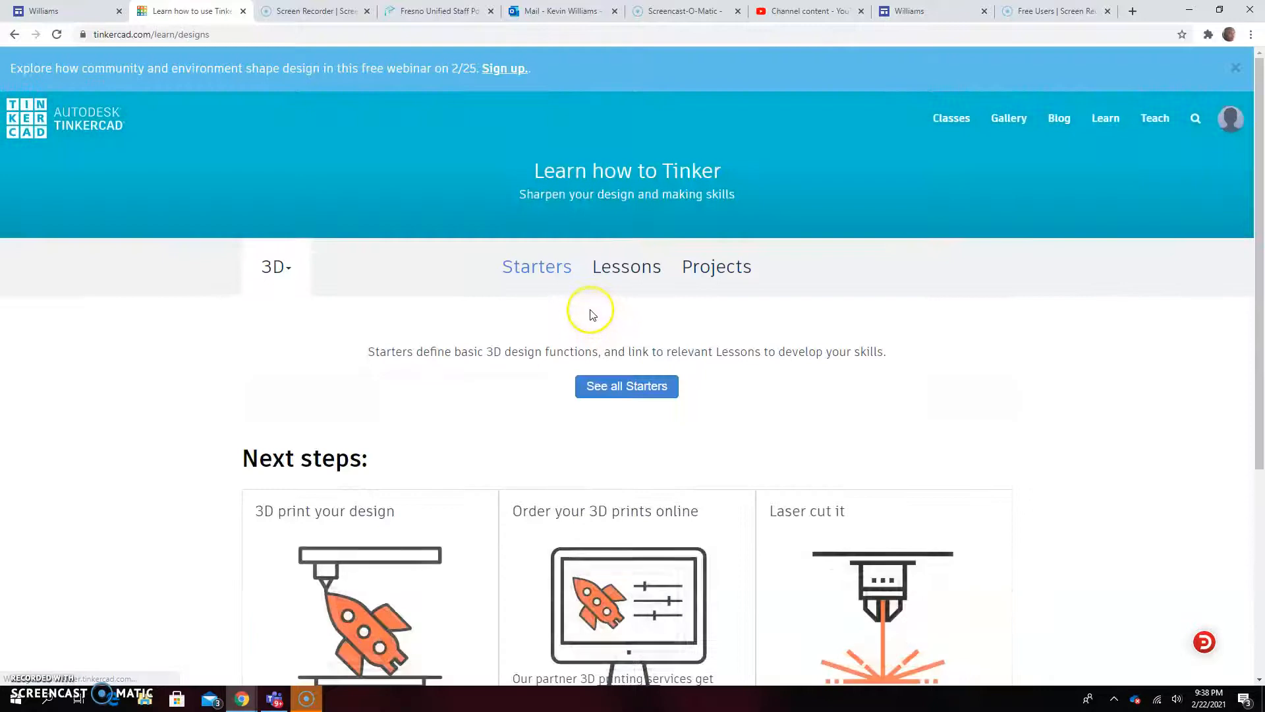
{"action": "mouse_move", "coordinate": [672, 251]}
{"action": "left_mouse_down"}
{"action": "mouse_move", "coordinate": [584, 294]}
{"action": "mouse_move", "coordinate": [660, 262]}
{"action": "left_mouse_up"}
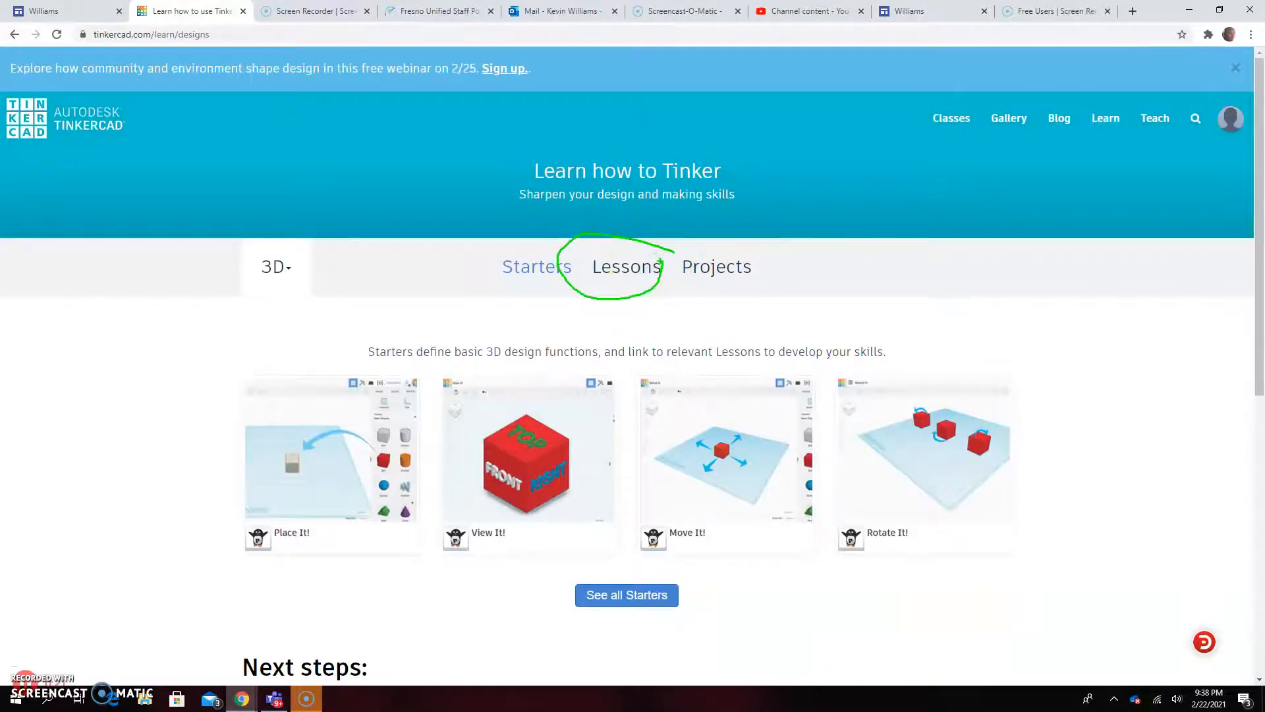
{"action": "left_click", "coordinate": [638, 273]}
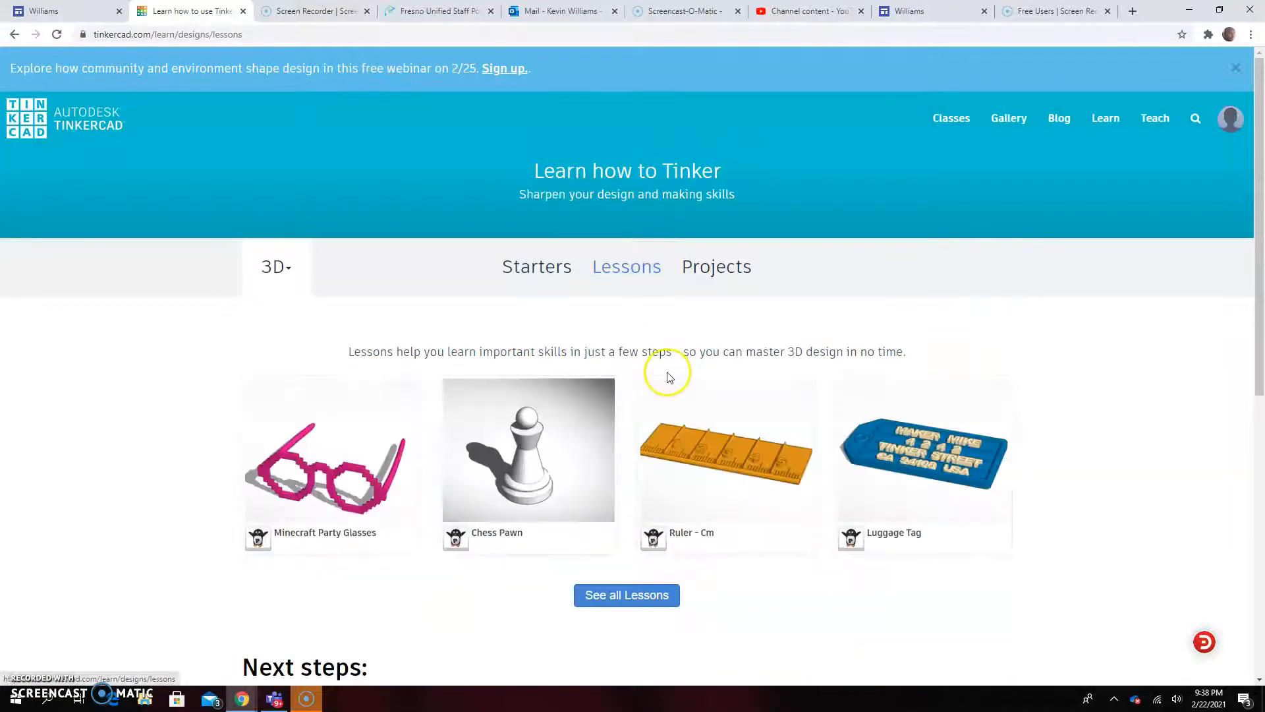
{"action": "mouse_move", "coordinate": [711, 574]}
{"action": "left_mouse_down"}
{"action": "mouse_move", "coordinate": [534, 576]}
{"action": "mouse_move", "coordinate": [712, 605]}
{"action": "mouse_move", "coordinate": [697, 589]}
{"action": "left_mouse_up"}
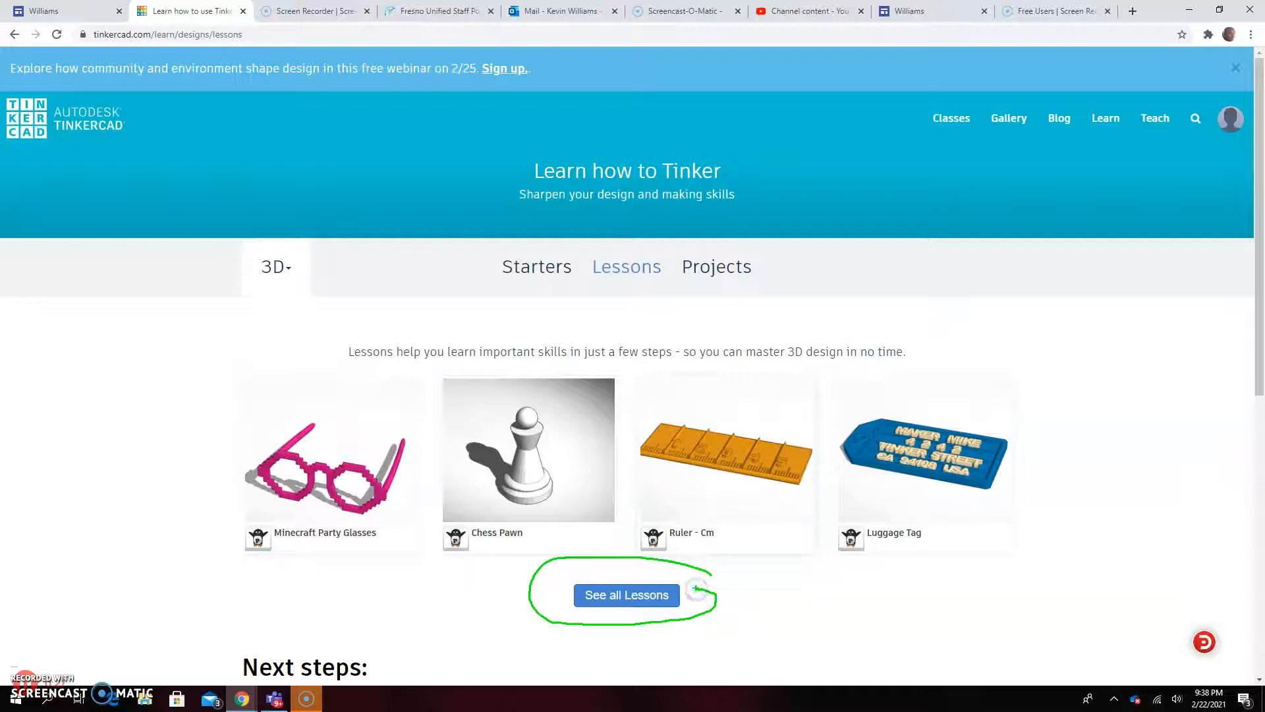
{"action": "left_click", "coordinate": [623, 599]}
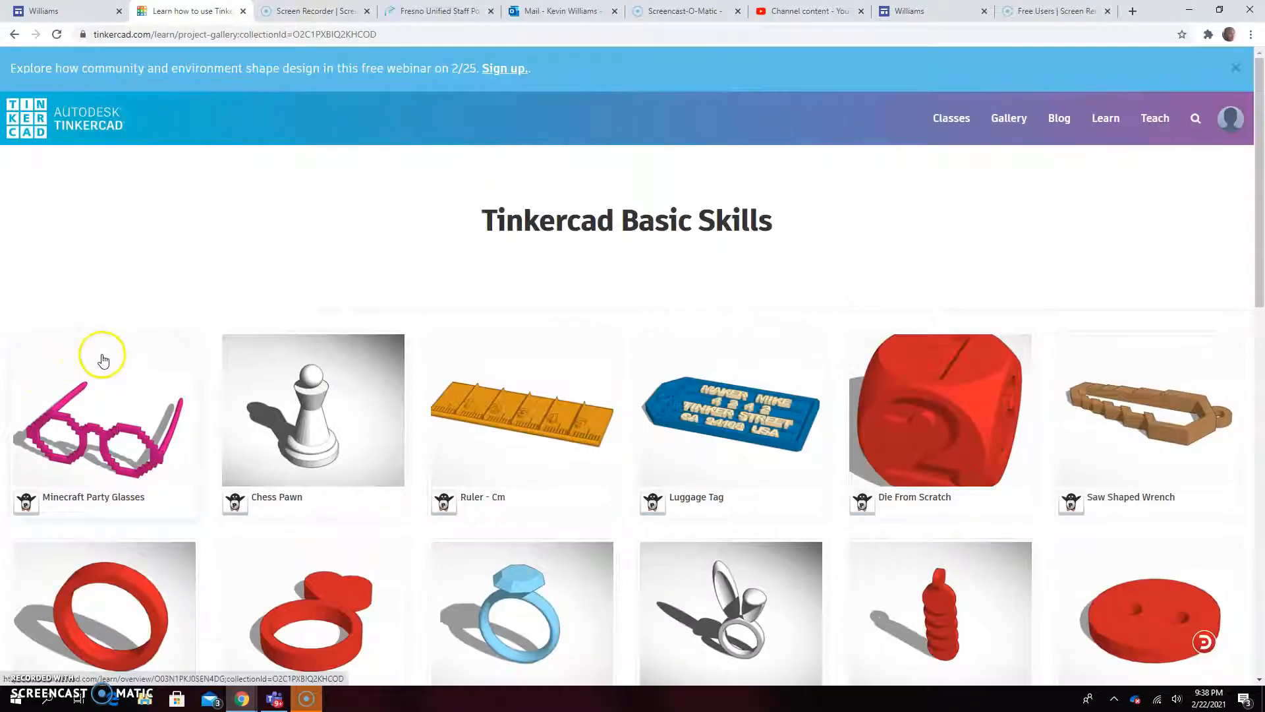
- Open the Minecraft Party Glasses lesson from the Tinkercad Basic Skills collection
{"action": "scroll", "coordinate": [240, 517], "scroll_direction": "down", "scroll_amount": 2}
{"action": "scroll", "coordinate": [239, 516], "scroll_direction": "up", "scroll_amount": 1}
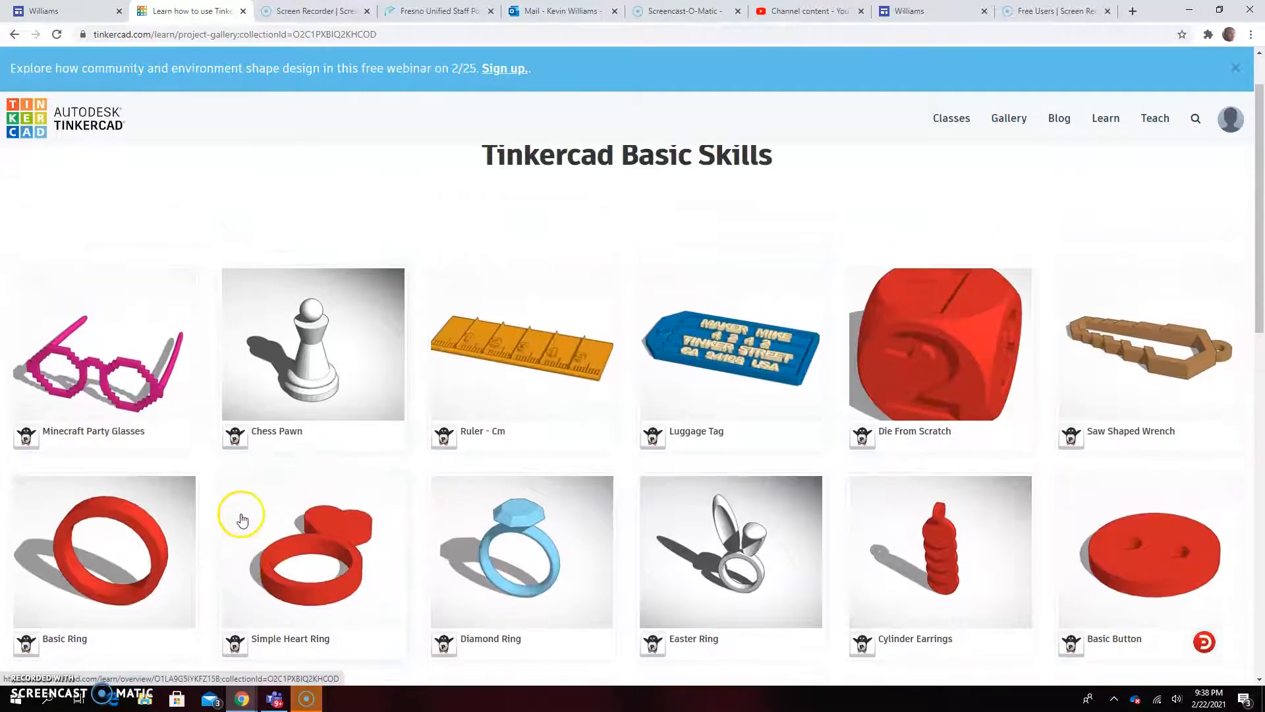
{"action": "left_click_drag", "start_coordinate": [170, 272], "coordinate": [45, 267]}
{"action": "mouse_move", "coordinate": [3, 352]}
{"action": "left_mouse_down"}
{"action": "mouse_move", "coordinate": [9, 466]}
{"action": "mouse_move", "coordinate": [135, 471]}
{"action": "mouse_move", "coordinate": [206, 361]}
{"action": "mouse_move", "coordinate": [196, 269]}
{"action": "left_mouse_up"}
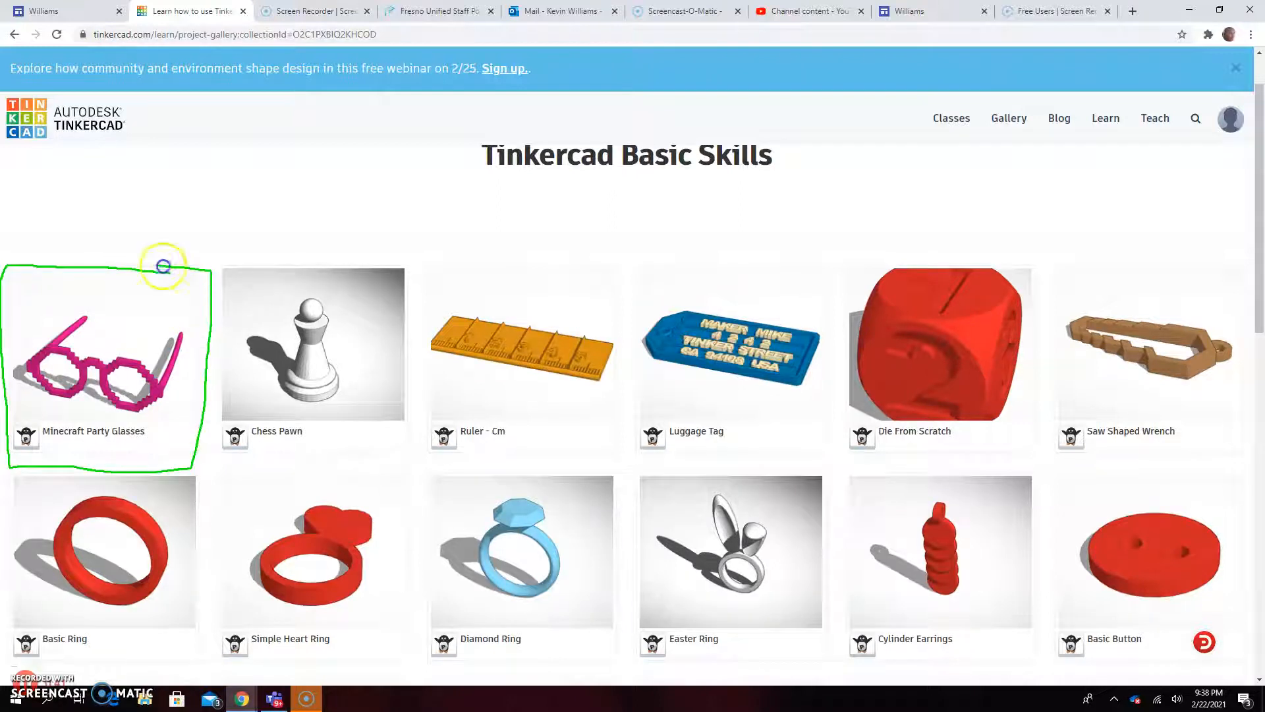
{"action": "mouse_move", "coordinate": [175, 189]}
{"action": "left_mouse_down"}
{"action": "mouse_move", "coordinate": [113, 263]}
{"action": "mouse_move", "coordinate": [172, 281]}
{"action": "mouse_move", "coordinate": [219, 332]}
{"action": "left_mouse_up"}
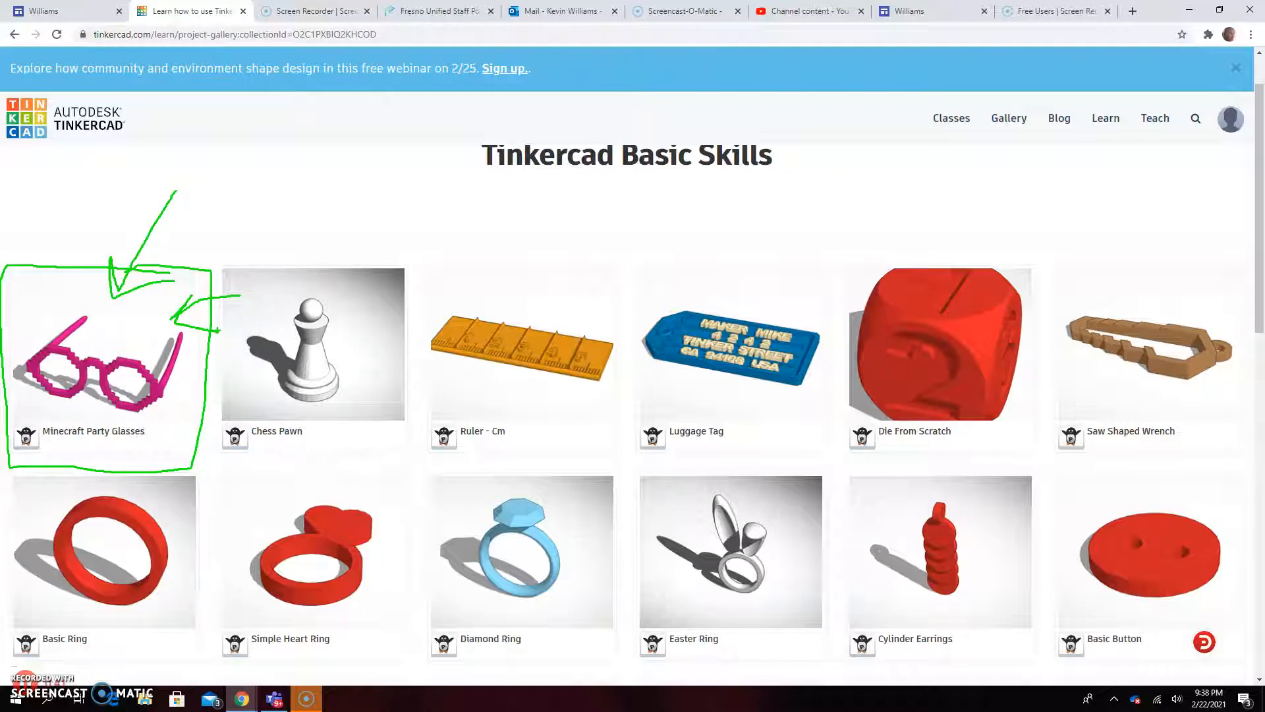
{"action": "key", "text": "Escape"}
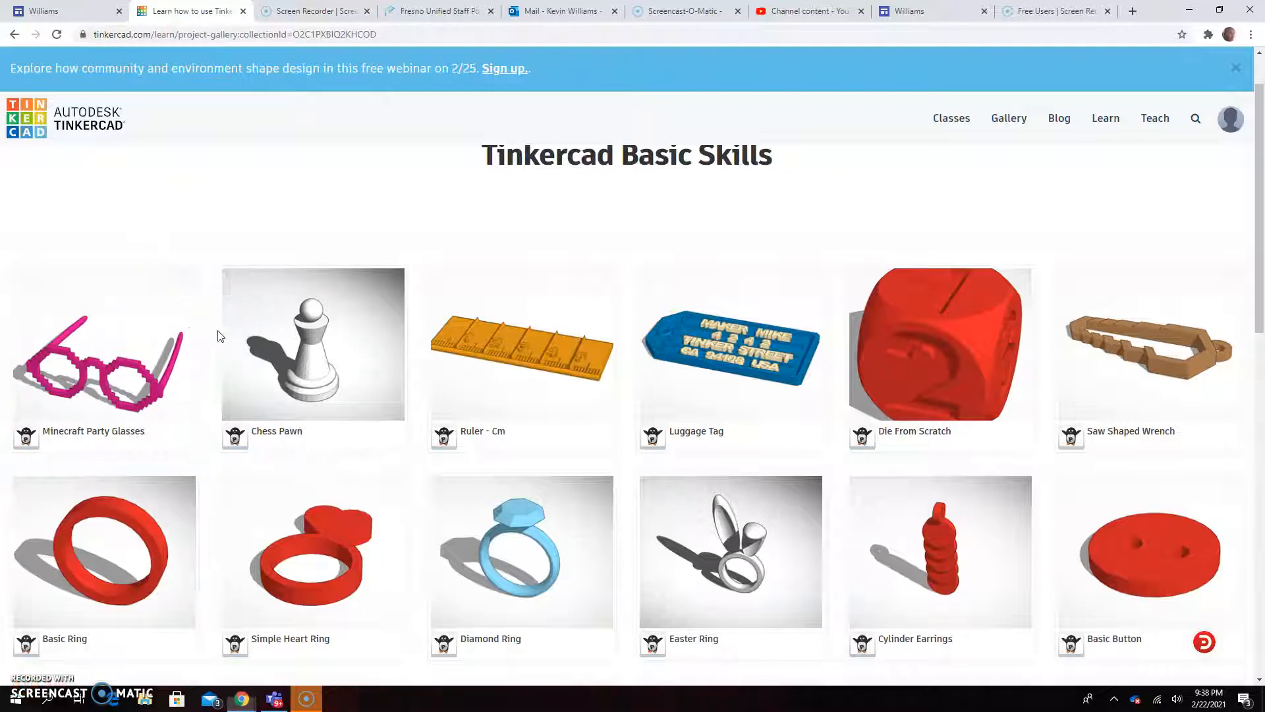
{"action": "left_click", "coordinate": [120, 366]}
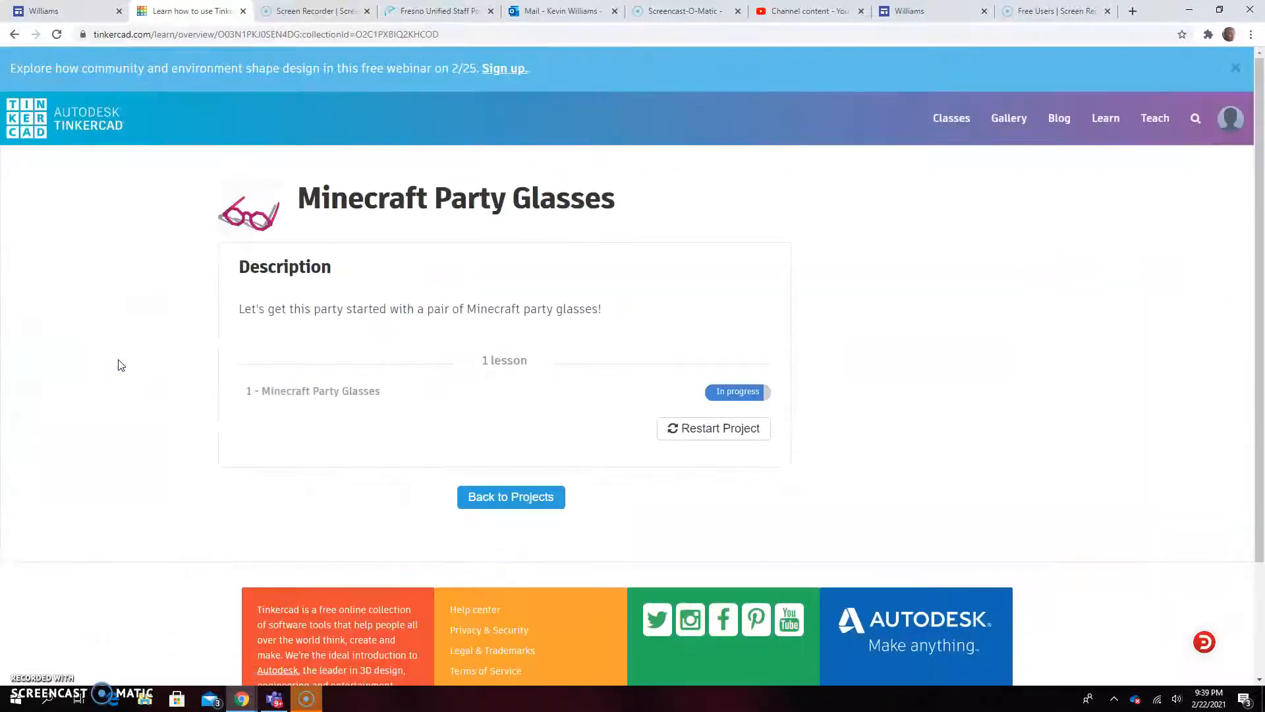
- Restart the Minecraft Party Glasses project with its progress reset and start its lesson
{"action": "left_click", "coordinate": [710, 429]}
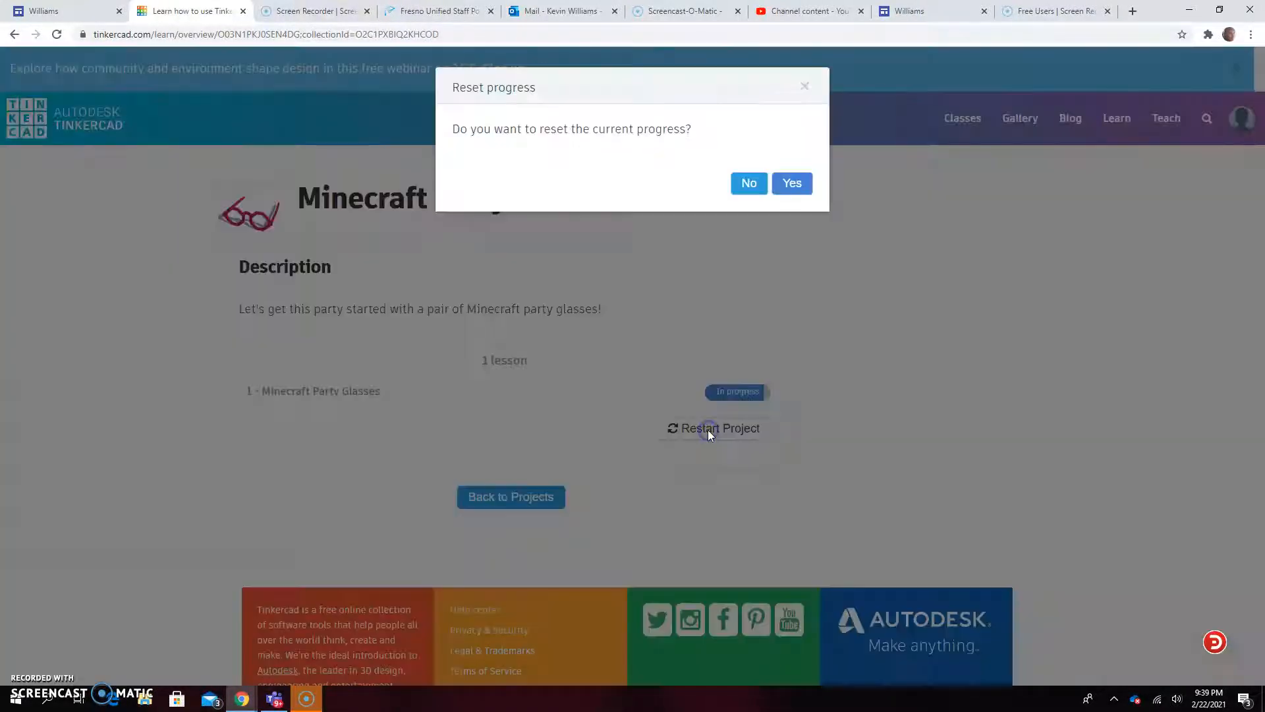
{"action": "left_click", "coordinate": [805, 187]}
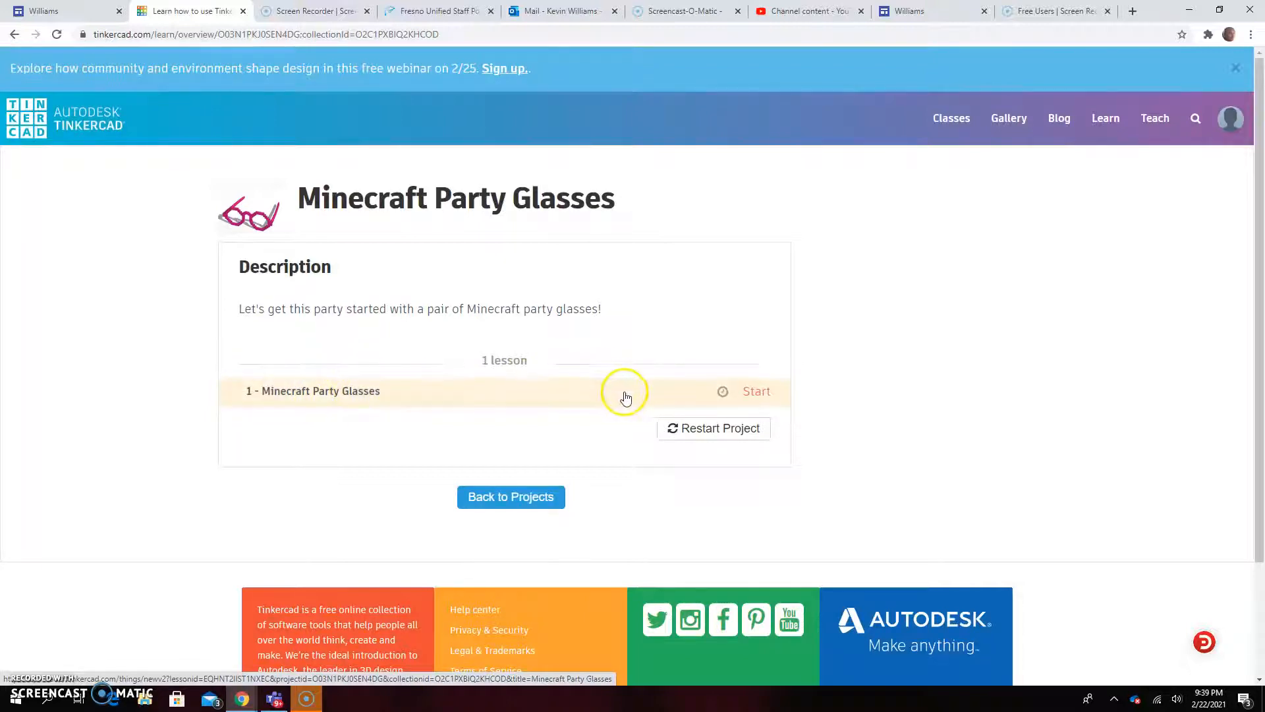
{"action": "left_click", "coordinate": [758, 396]}
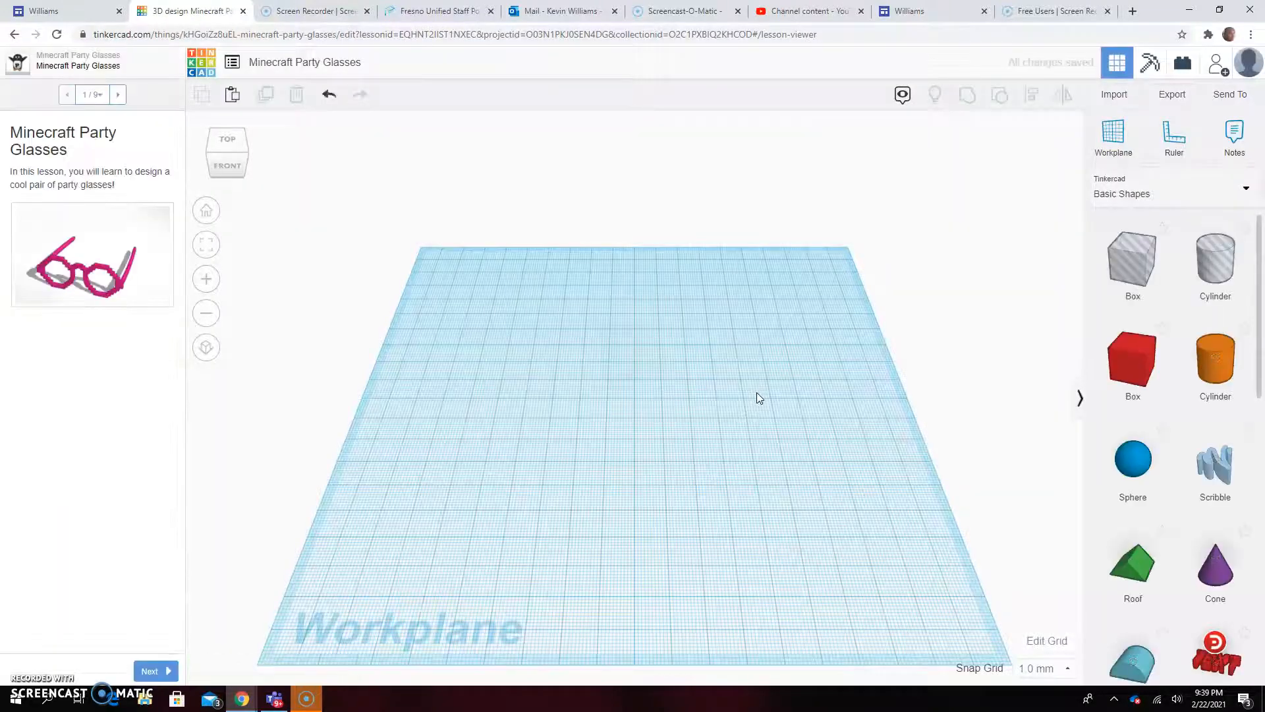
- Advance to the Your Starting Block instructions and place a red Box on the outlined spot on the workplane
{"action": "left_click_drag", "start_coordinate": [759, 390], "coordinate": [757, 454]}
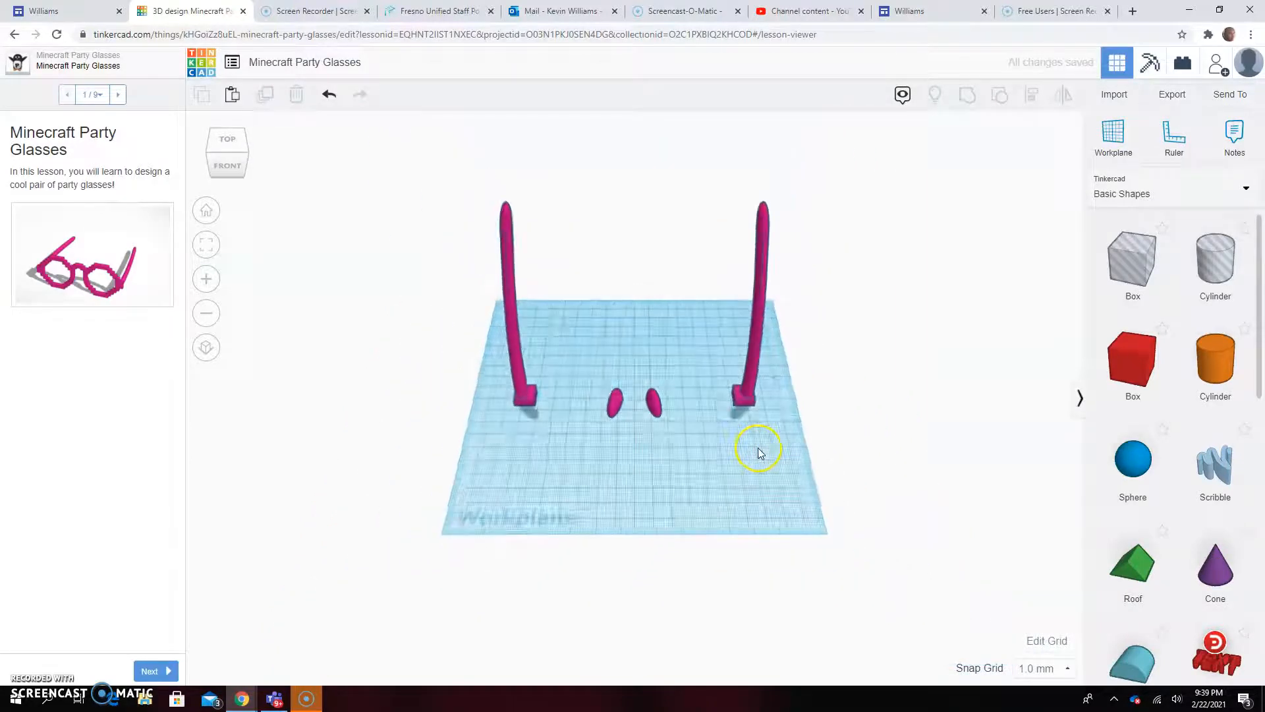
{"action": "scroll", "coordinate": [589, 500], "scroll_direction": "up", "scroll_amount": 5}
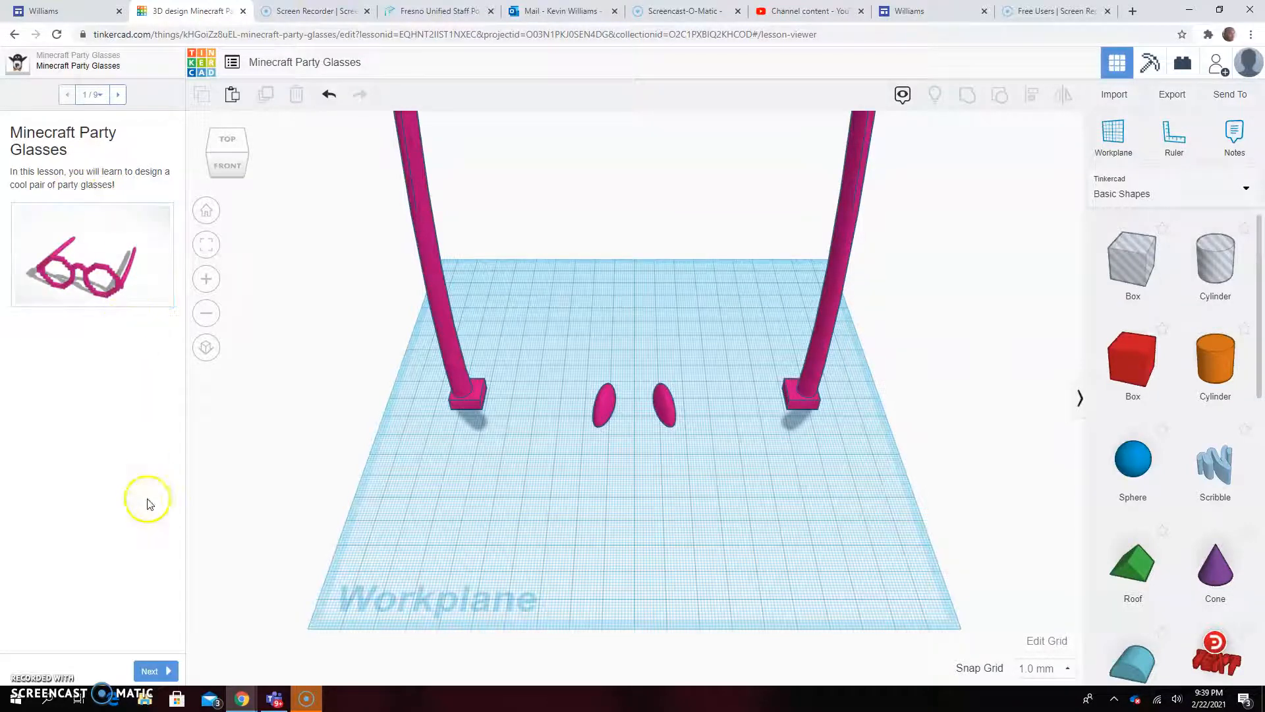
{"action": "left_click", "coordinate": [148, 668]}
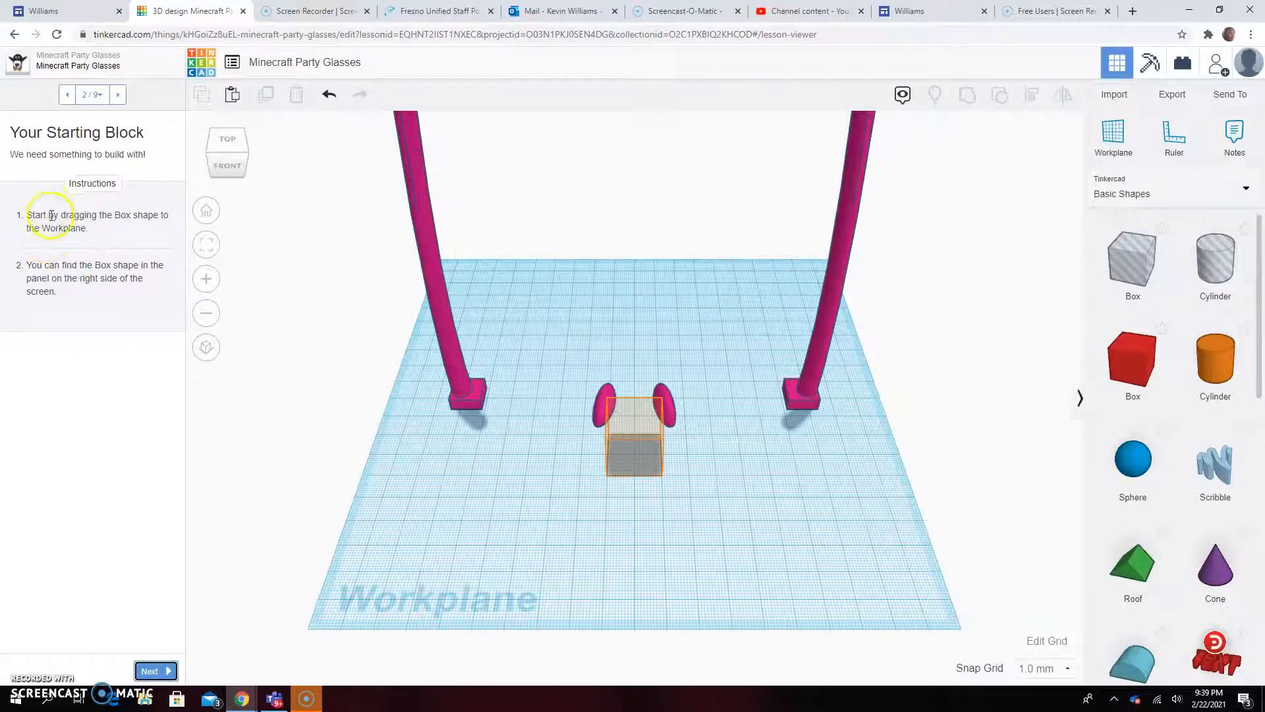
{"action": "scroll", "coordinate": [571, 513], "scroll_direction": "up", "scroll_amount": 3}
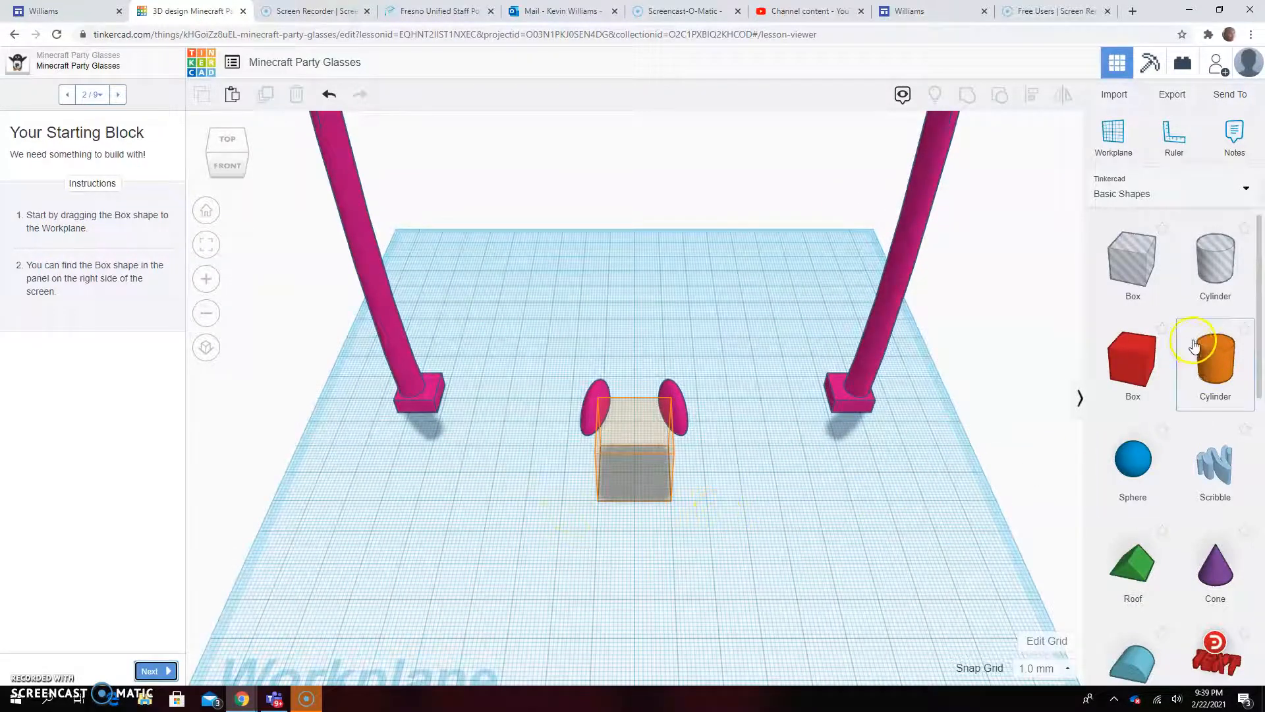
{"action": "mouse_move", "coordinate": [1189, 348]}
{"action": "left_mouse_down"}
{"action": "mouse_move", "coordinate": [1094, 326]}
{"action": "mouse_move", "coordinate": [1088, 395]}
{"action": "mouse_move", "coordinate": [1157, 397]}
{"action": "mouse_move", "coordinate": [1161, 337]}
{"action": "left_mouse_up"}
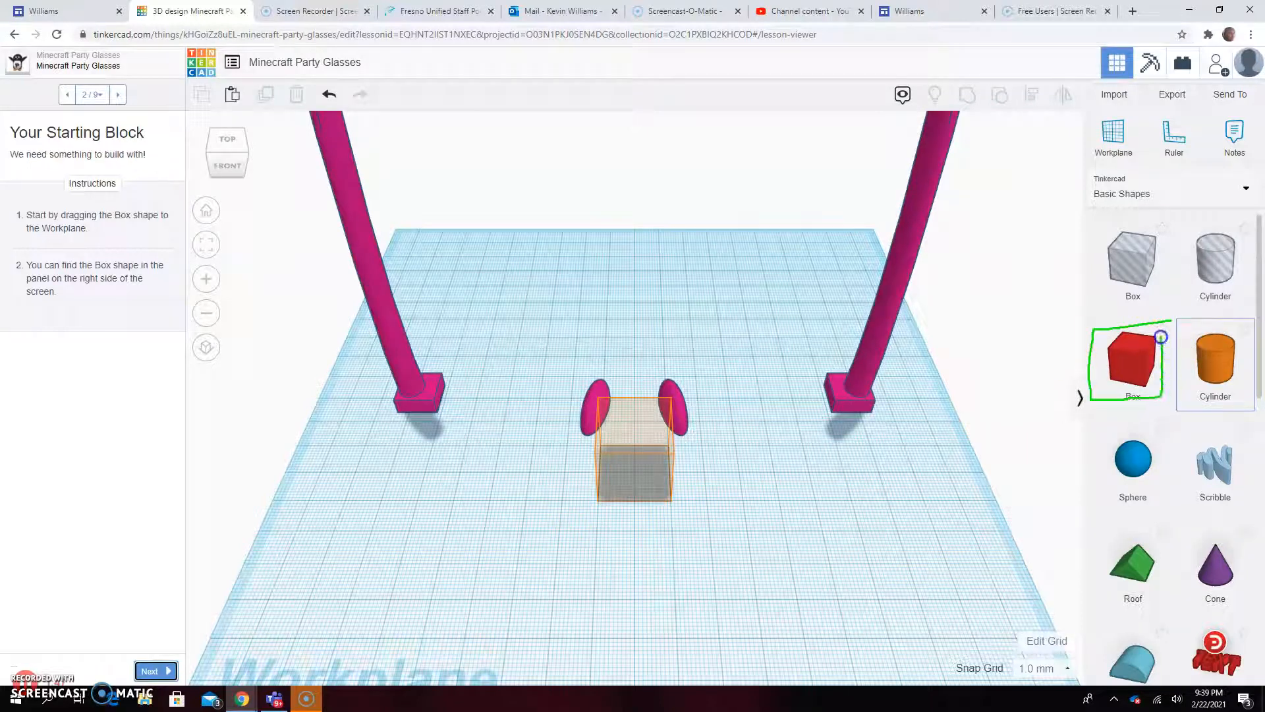
{"action": "key", "text": "Escape"}
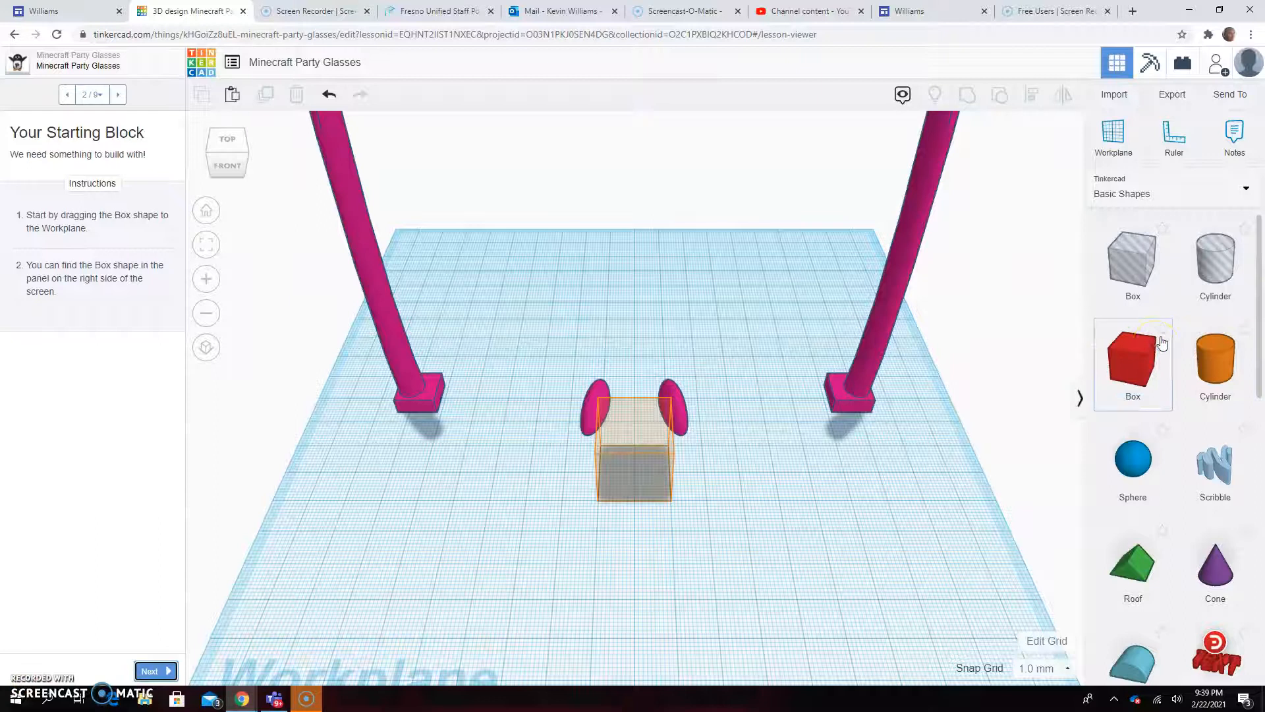
{"action": "left_click", "coordinate": [1141, 353]}
{"action": "left_click_drag", "start_coordinate": [1141, 356], "coordinate": [638, 474]}
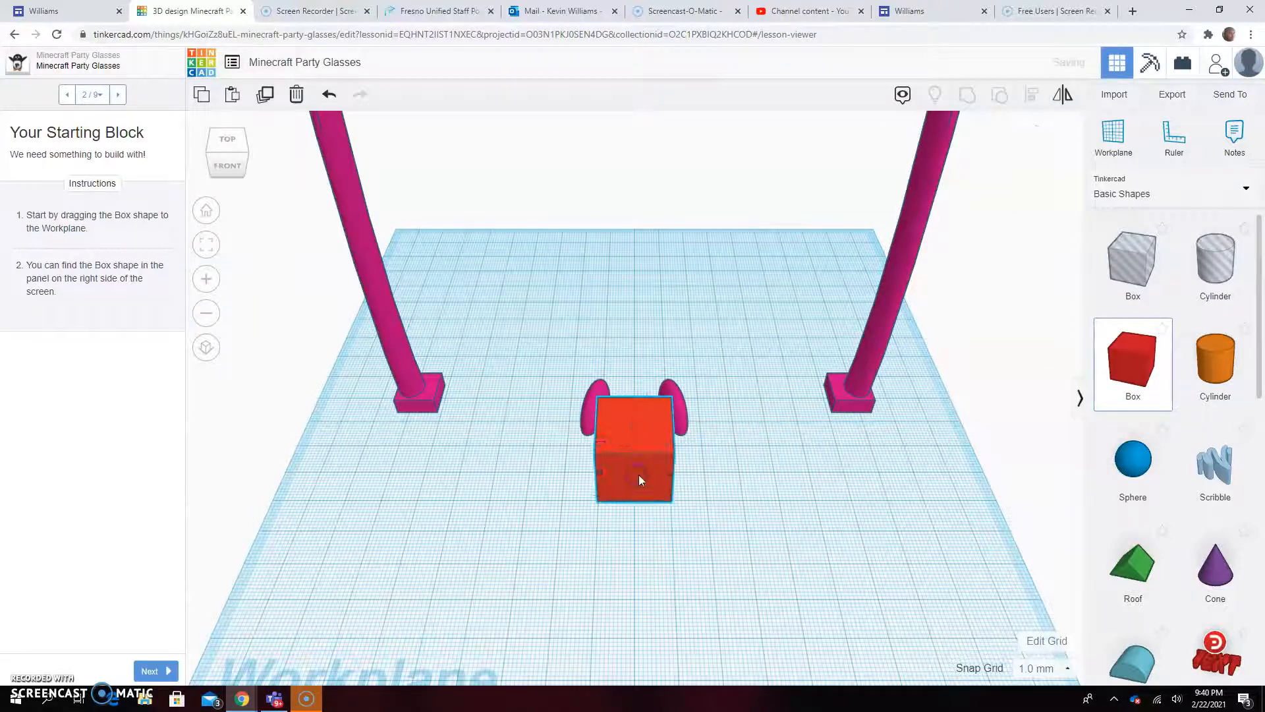
{"action": "left_click", "coordinate": [725, 552]}
{"action": "mouse_move", "coordinate": [726, 553]}
{"action": "right_mouse_down"}
{"action": "mouse_move", "coordinate": [735, 526]}
{"action": "mouse_move", "coordinate": [690, 524]}
{"action": "mouse_move", "coordinate": [740, 531]}
{"action": "mouse_move", "coordinate": [730, 535]}
{"action": "right_mouse_up"}
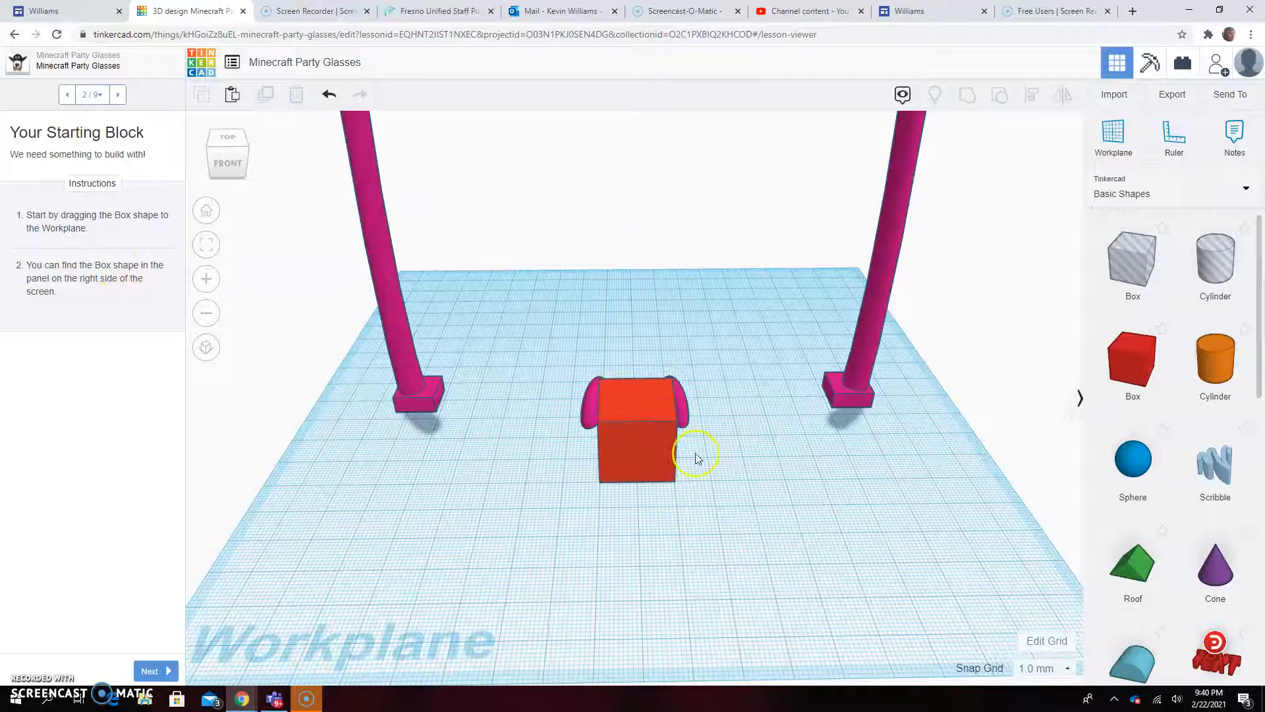
- Advance to the Scale It a Bit Smaller instructions and set the red box's height to 5 mm
{"action": "left_click", "coordinate": [148, 671]}
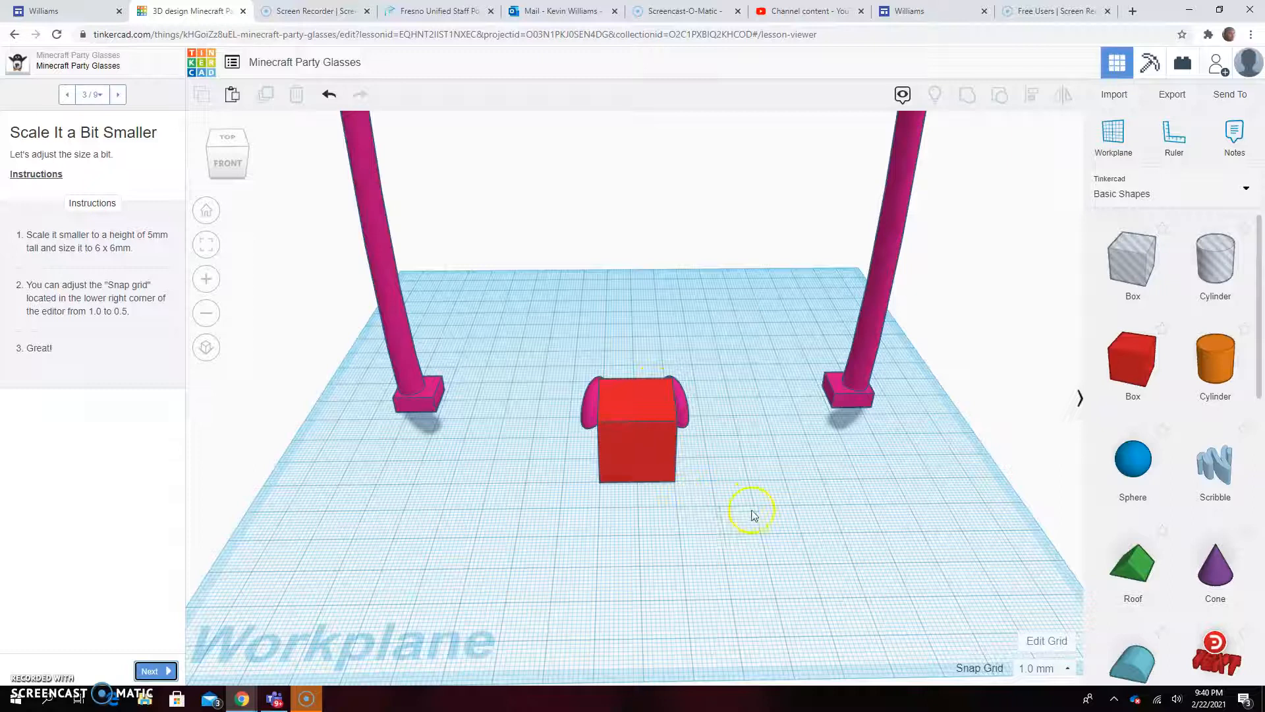
{"action": "left_click", "coordinate": [633, 424]}
{"action": "scroll", "coordinate": [803, 587], "scroll_direction": "up", "scroll_amount": 1}
{"action": "scroll", "coordinate": [803, 586], "scroll_direction": "up", "scroll_amount": 2}
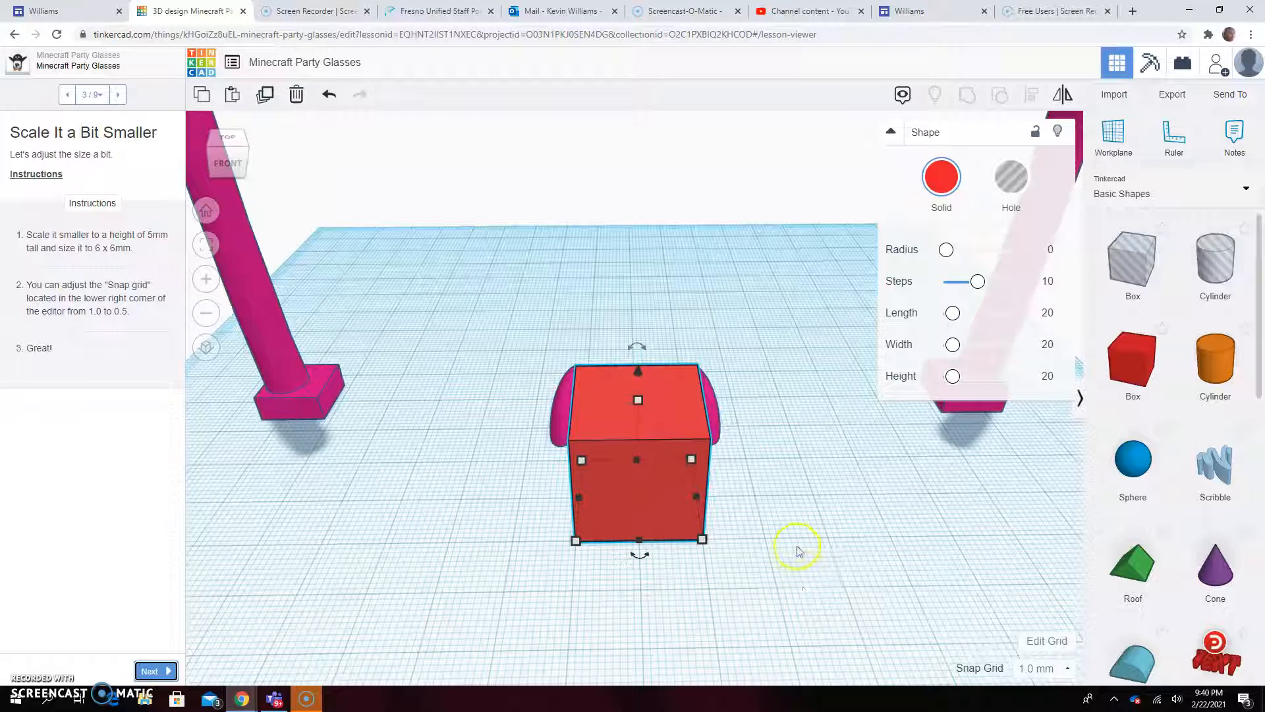
{"action": "mouse_move", "coordinate": [658, 388]}
{"action": "left_mouse_down"}
{"action": "mouse_move", "coordinate": [627, 386]}
{"action": "mouse_move", "coordinate": [654, 394]}
{"action": "left_mouse_up"}
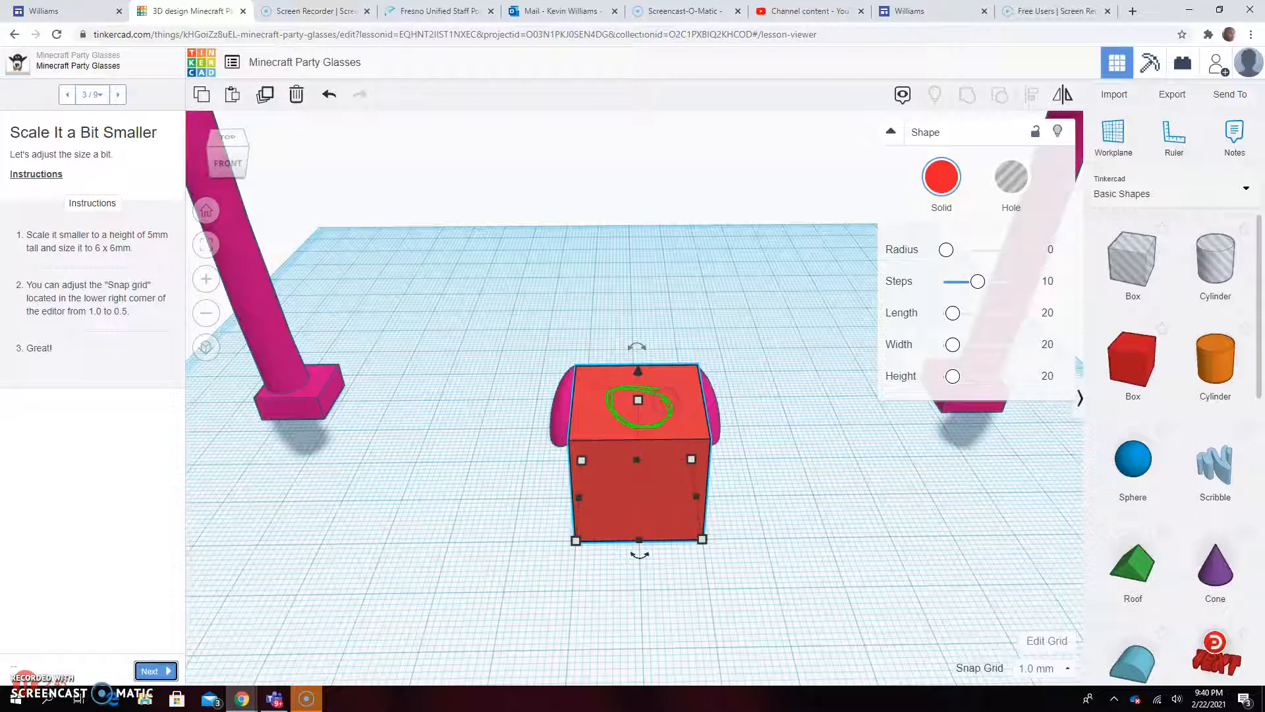
{"action": "key", "text": "Escape"}
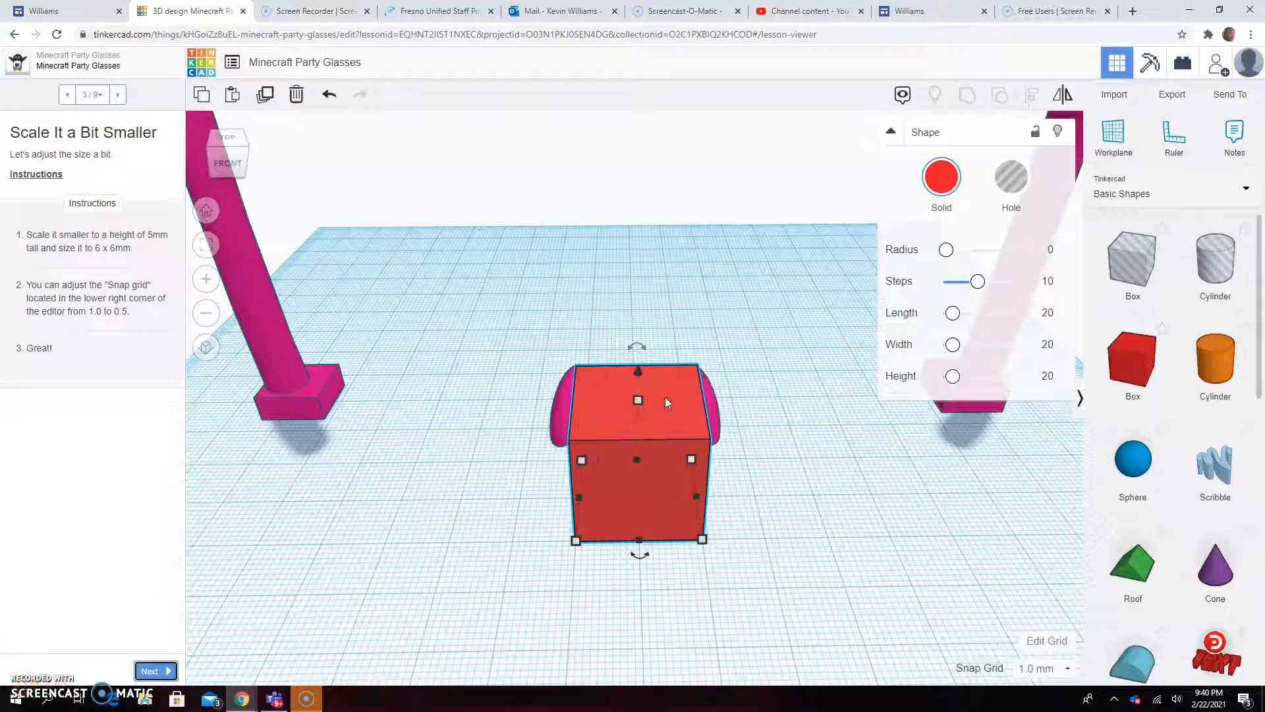
{"action": "left_click", "coordinate": [639, 401]}
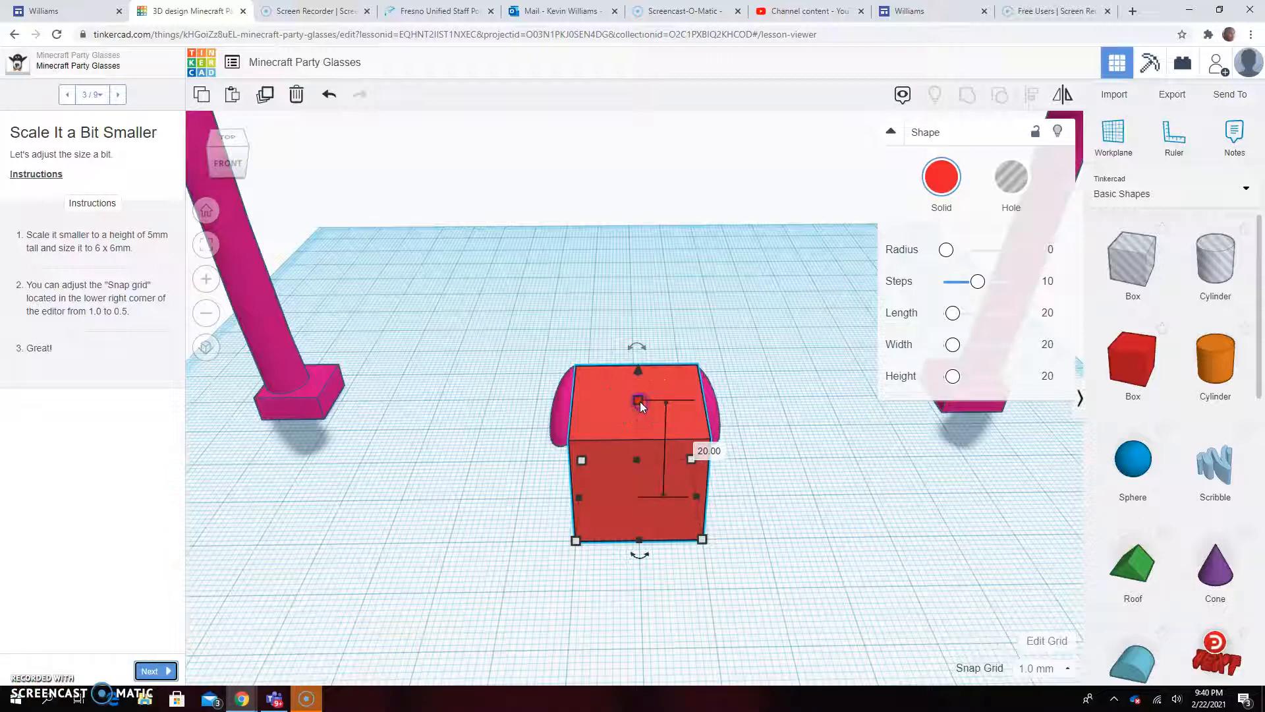
{"action": "left_click", "coordinate": [705, 452]}
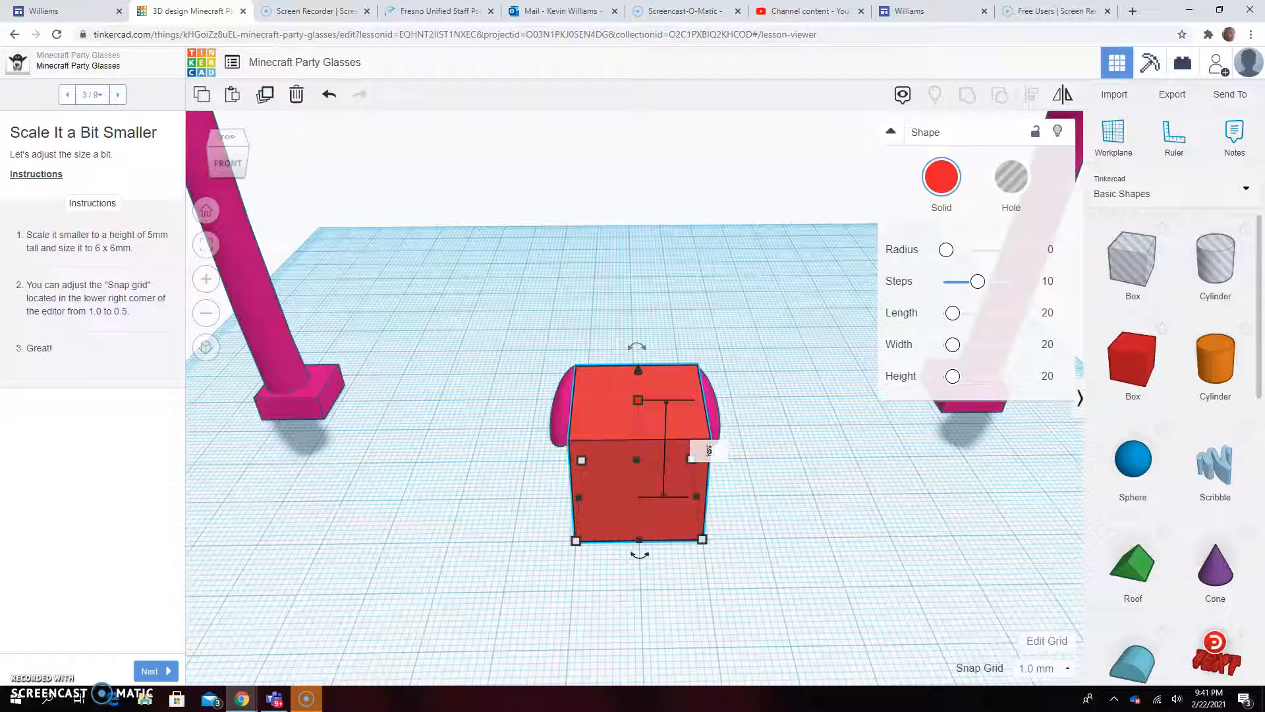
{"action": "key", "text": "Return"}
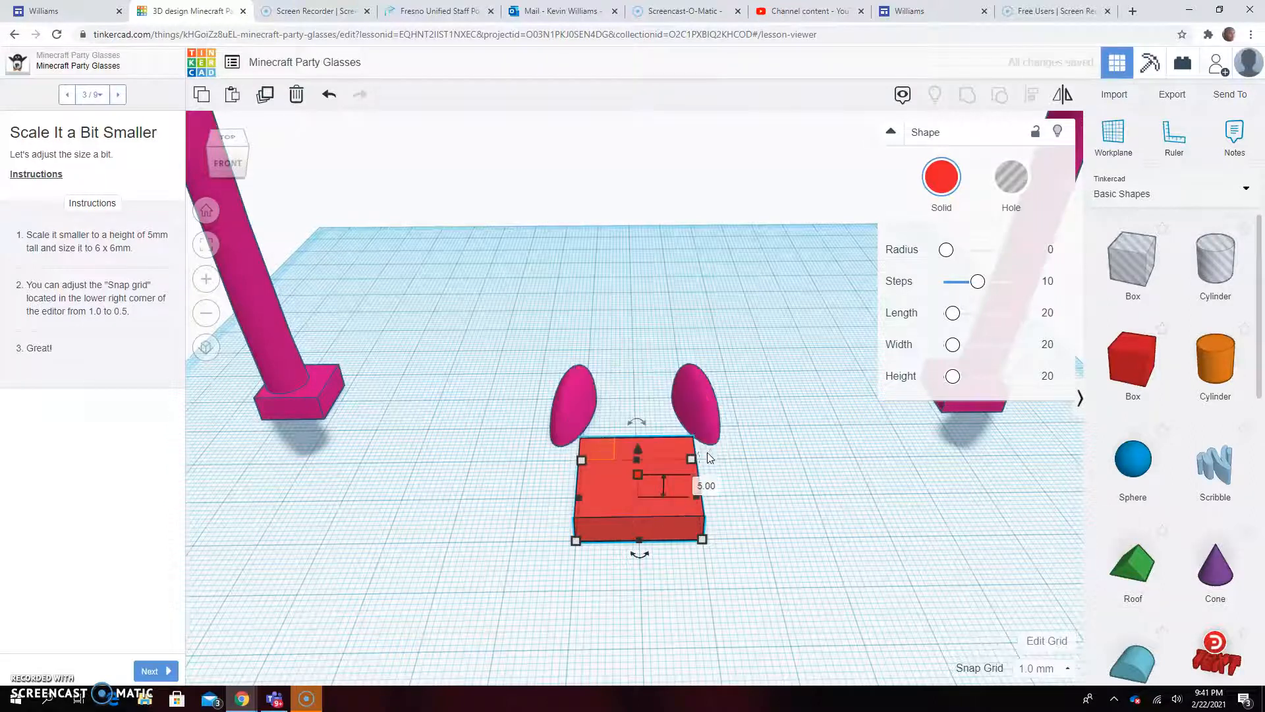
{"action": "left_click", "coordinate": [767, 527]}
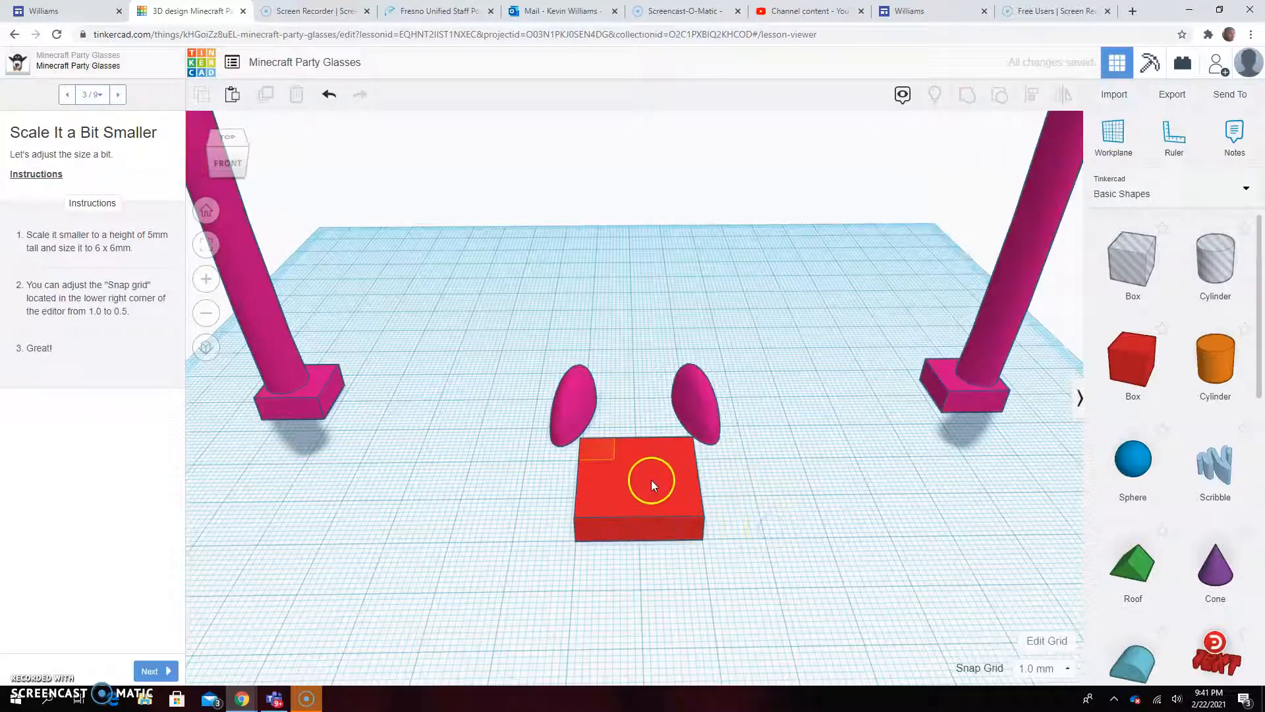
- Resize the base of the red box to 6 x 6 mm
{"action": "left_click", "coordinate": [635, 491]}
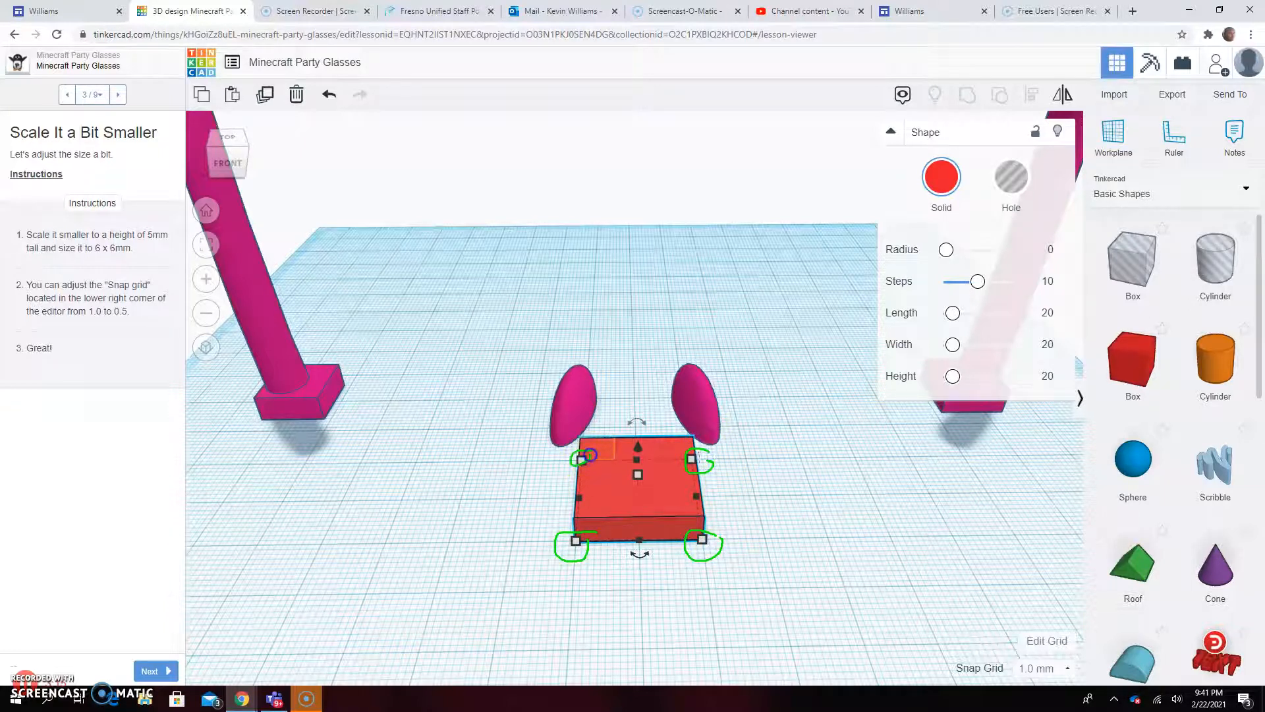
{"action": "left_click", "coordinate": [575, 540]}
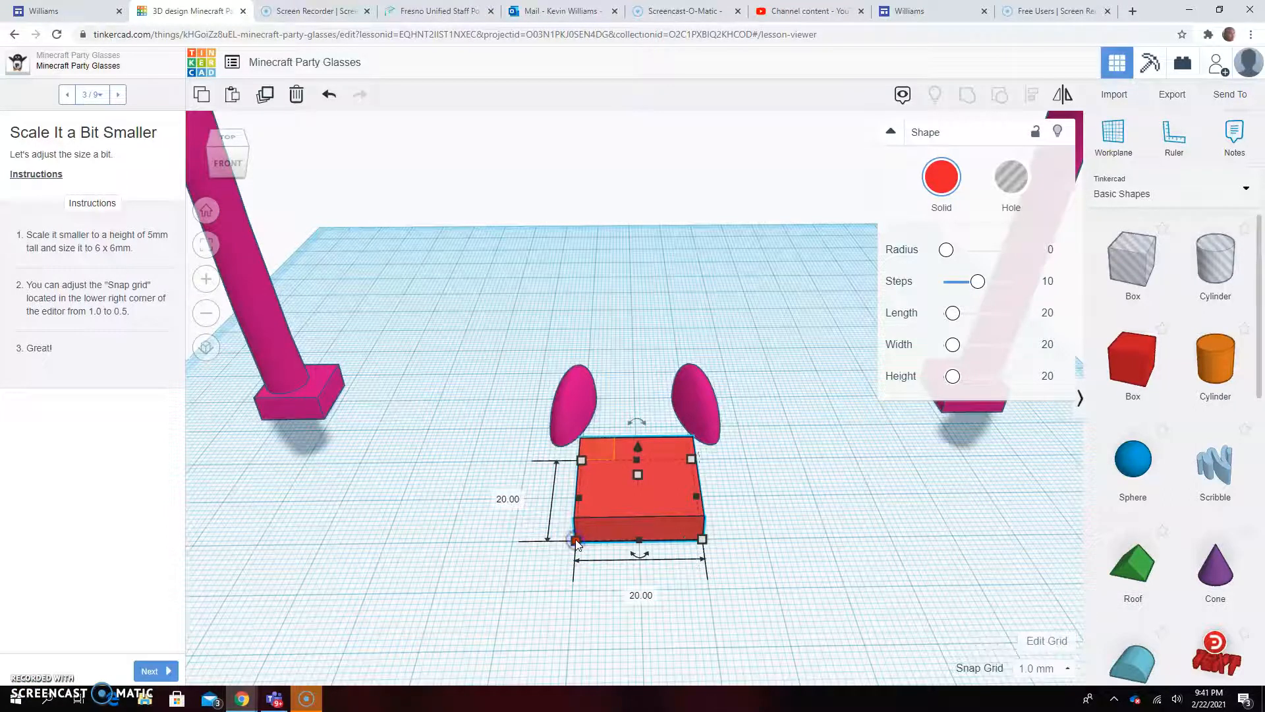
{"action": "left_click", "coordinate": [508, 501]}
{"action": "key", "text": "Return"}
{"action": "left_click", "coordinate": [649, 534]}
{"action": "type", "text": "6"}
{"action": "key", "text": "Return"}
{"action": "left_click", "coordinate": [681, 545]}
{"action": "left_click", "coordinate": [574, 567]}
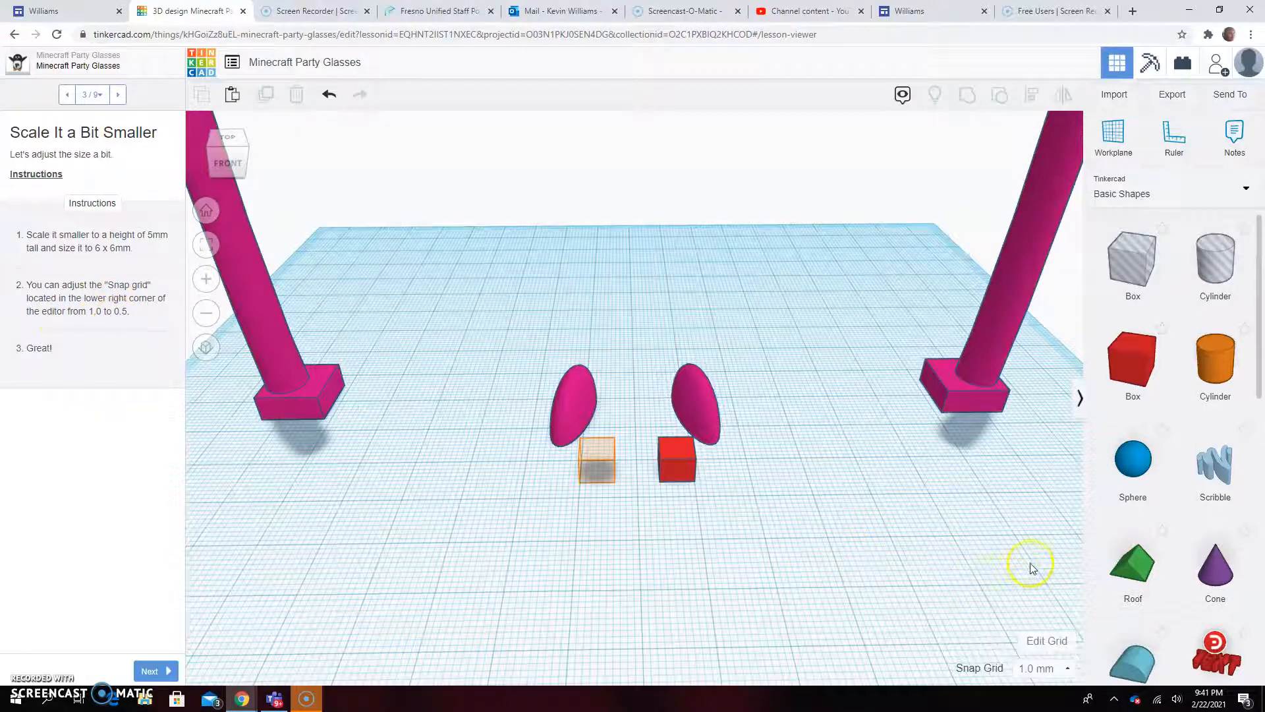
- Set the snap grid to 0.5 mm
{"action": "mouse_move", "coordinate": [1066, 601]}
{"action": "left_mouse_down"}
{"action": "mouse_move", "coordinate": [929, 625]}
{"action": "mouse_move", "coordinate": [926, 675]}
{"action": "mouse_move", "coordinate": [1077, 682]}
{"action": "mouse_move", "coordinate": [1076, 604]}
{"action": "mouse_move", "coordinate": [1063, 602]}
{"action": "left_mouse_up"}
{"action": "mouse_move", "coordinate": [1059, 656]}
{"action": "left_mouse_down"}
{"action": "mouse_move", "coordinate": [1021, 658]}
{"action": "mouse_move", "coordinate": [1018, 680]}
{"action": "mouse_move", "coordinate": [1074, 682]}
{"action": "mouse_move", "coordinate": [1069, 657]}
{"action": "left_mouse_up"}
{"action": "key", "text": "Escape"}
{"action": "left_click", "coordinate": [1065, 668]}
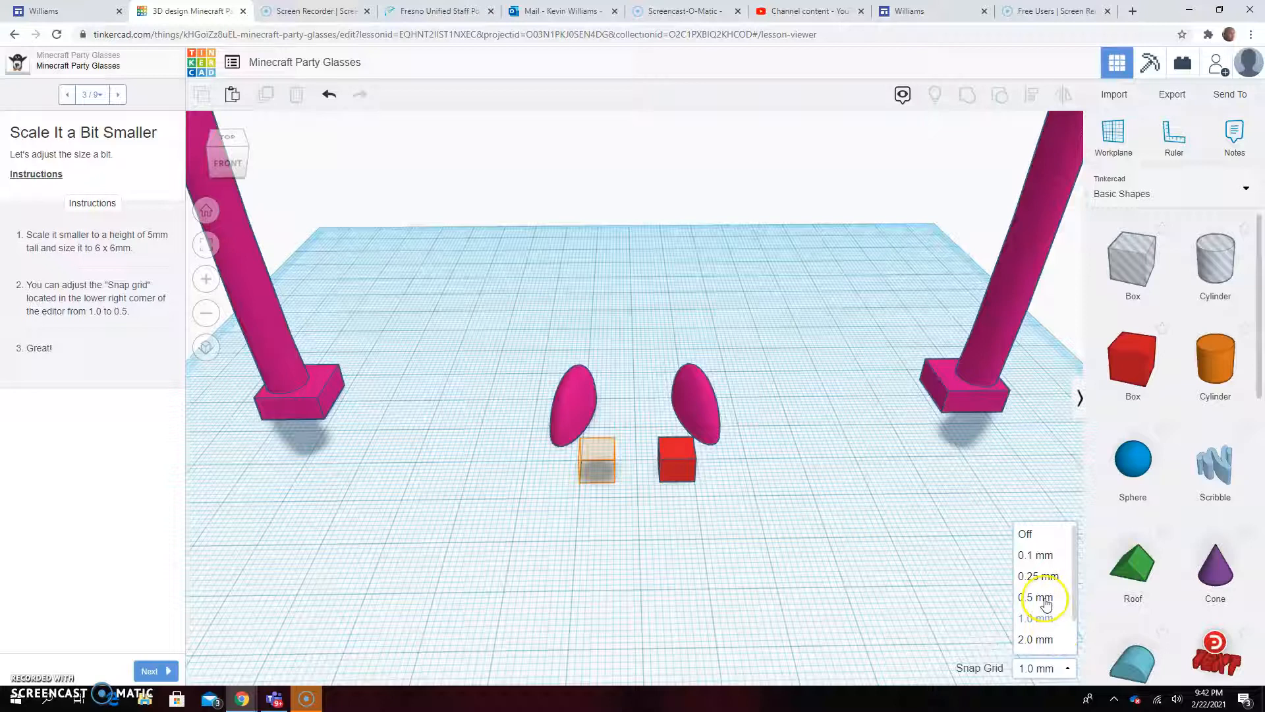
{"action": "left_click", "coordinate": [1046, 601]}
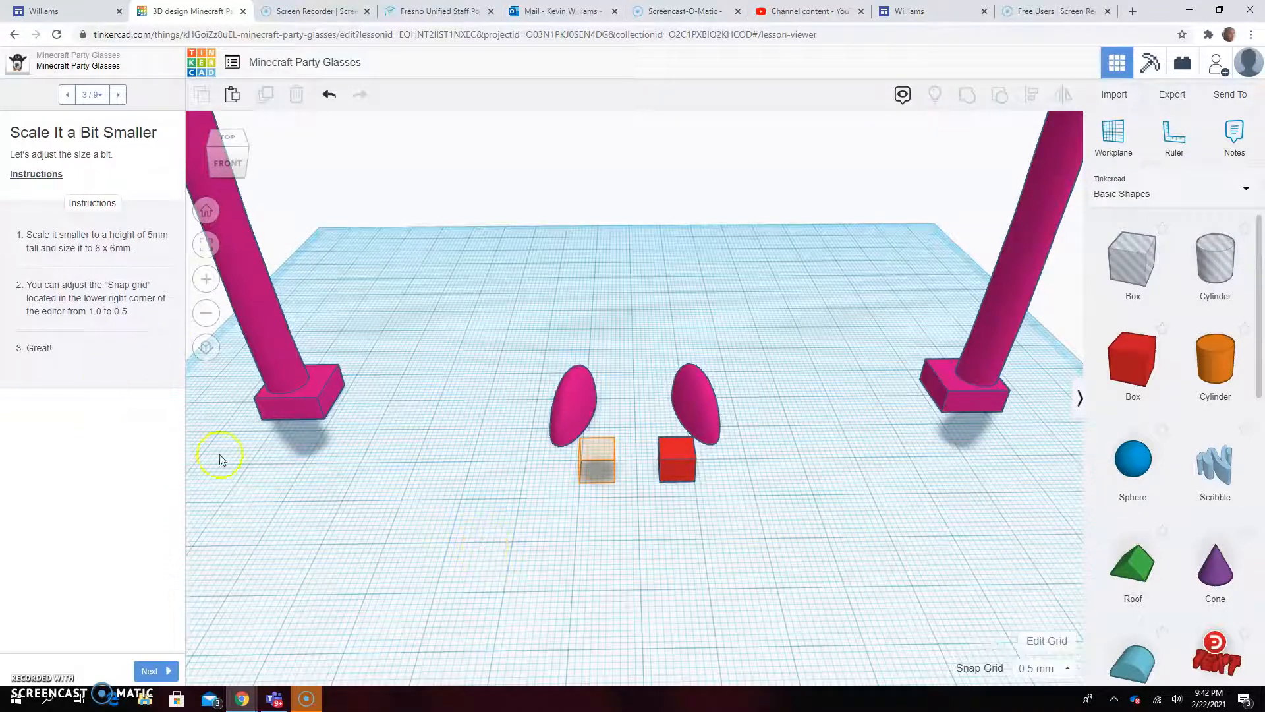
{"action": "scroll", "coordinate": [725, 524], "scroll_direction": "up", "scroll_amount": 3}
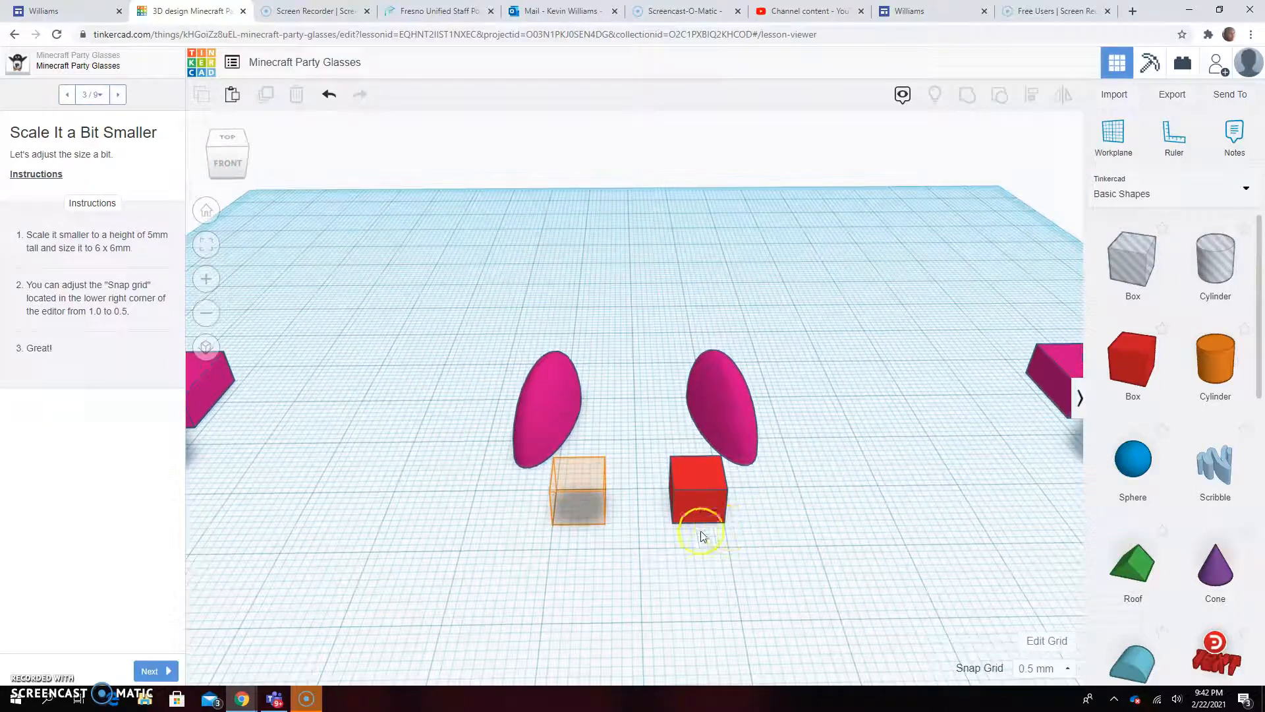
- Move the red box across the workplane onto the orange outlined spot beside the other nose piece
{"action": "left_click", "coordinate": [708, 485]}
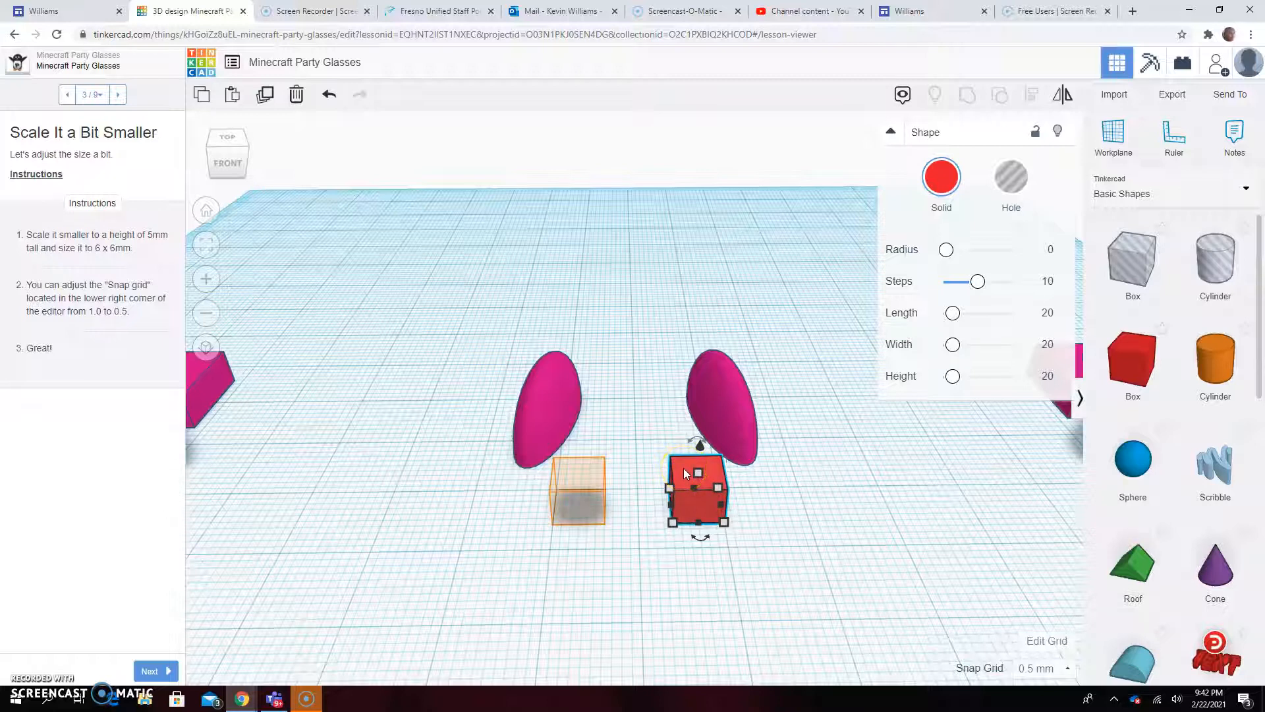
{"action": "key", "text": "Left"}
{"action": "key", "text": "Left"}
{"action": "key", "text": "Left"}
{"action": "key", "text": "Left"}
{"action": "key", "text": "Left"}
{"action": "key", "text": "Left"}
{"action": "key", "text": "Left"}
{"action": "key", "text": "Left"}
{"action": "key", "text": "Left"}
{"action": "key", "text": "Left"}
{"action": "key", "text": "Left"}
{"action": "key", "text": "Left"}
{"action": "key", "text": "Left"}
{"action": "key", "text": "Left"}
{"action": "key", "text": "Left"}
{"action": "key", "text": "Left"}
{"action": "key", "text": "Left"}
{"action": "key", "text": "Left"}
{"action": "key", "text": "Left"}
{"action": "key", "text": "Left"}
{"action": "key", "text": "Left"}
{"action": "key", "text": "Left"}
{"action": "key", "text": "Left"}
{"action": "key", "text": "Left"}
{"action": "key", "text": "Left"}
{"action": "key", "text": "Left"}
{"action": "key", "text": "Left"}
{"action": "key", "text": "Left"}
{"action": "key", "text": "Left"}
{"action": "key", "text": "Left"}
{"action": "key", "text": "Left"}
{"action": "key", "text": "Left"}
{"action": "key", "text": "Left"}
{"action": "key", "text": "Left"}
{"action": "key", "text": "Left"}
{"action": "key", "text": "Left"}
{"action": "key", "text": "Left"}
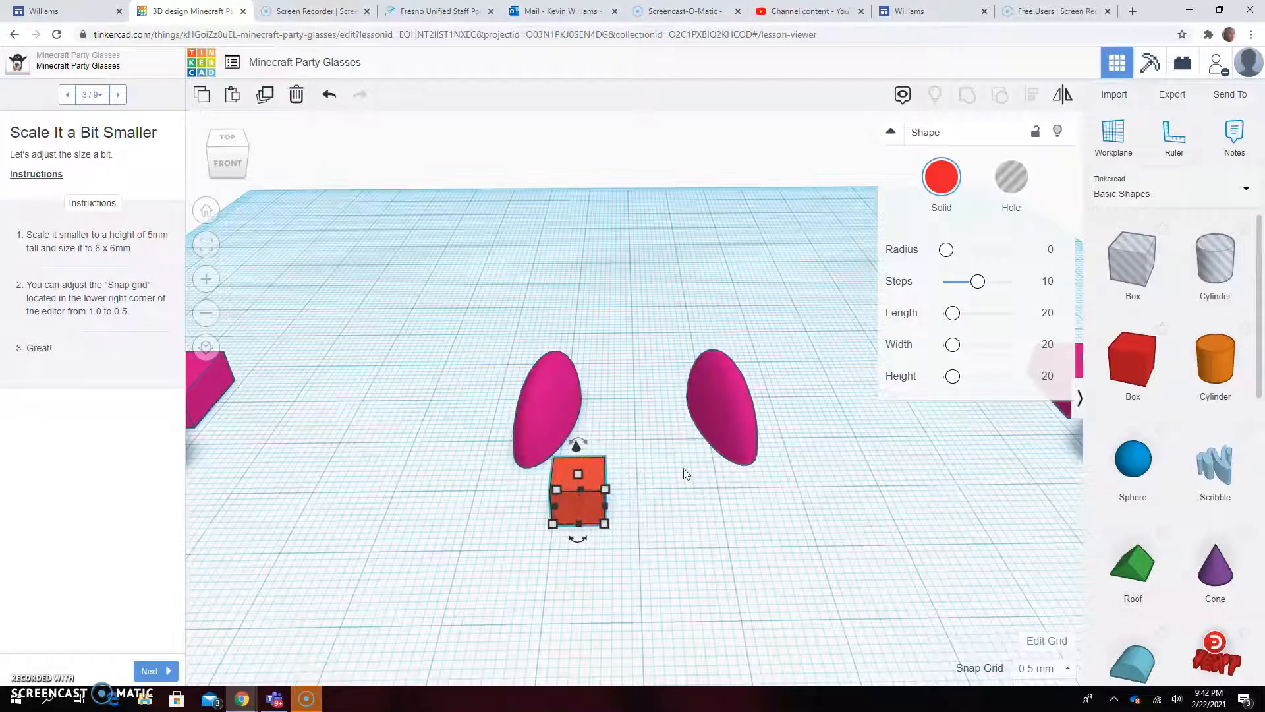
{"action": "left_click", "coordinate": [651, 545]}
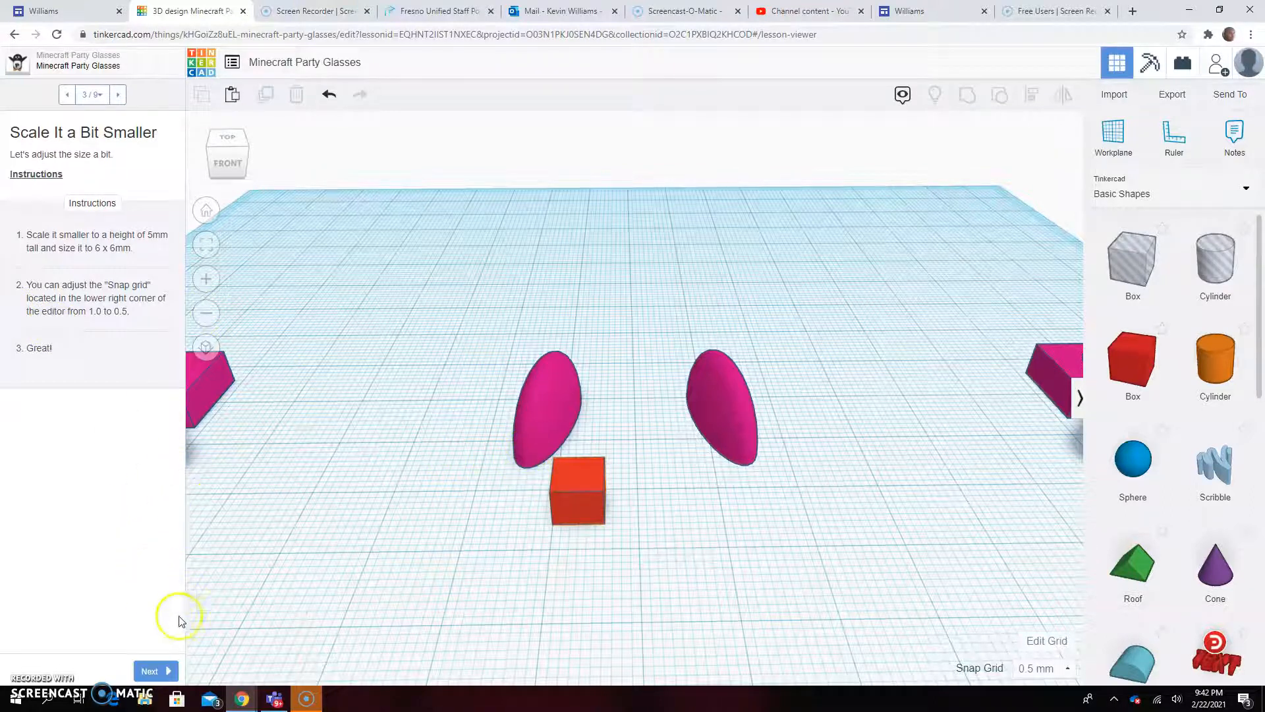
- Advance to the Start Building instructions and move the red box onto the nearest orange outline in the diagonal row
{"action": "left_click", "coordinate": [150, 671]}
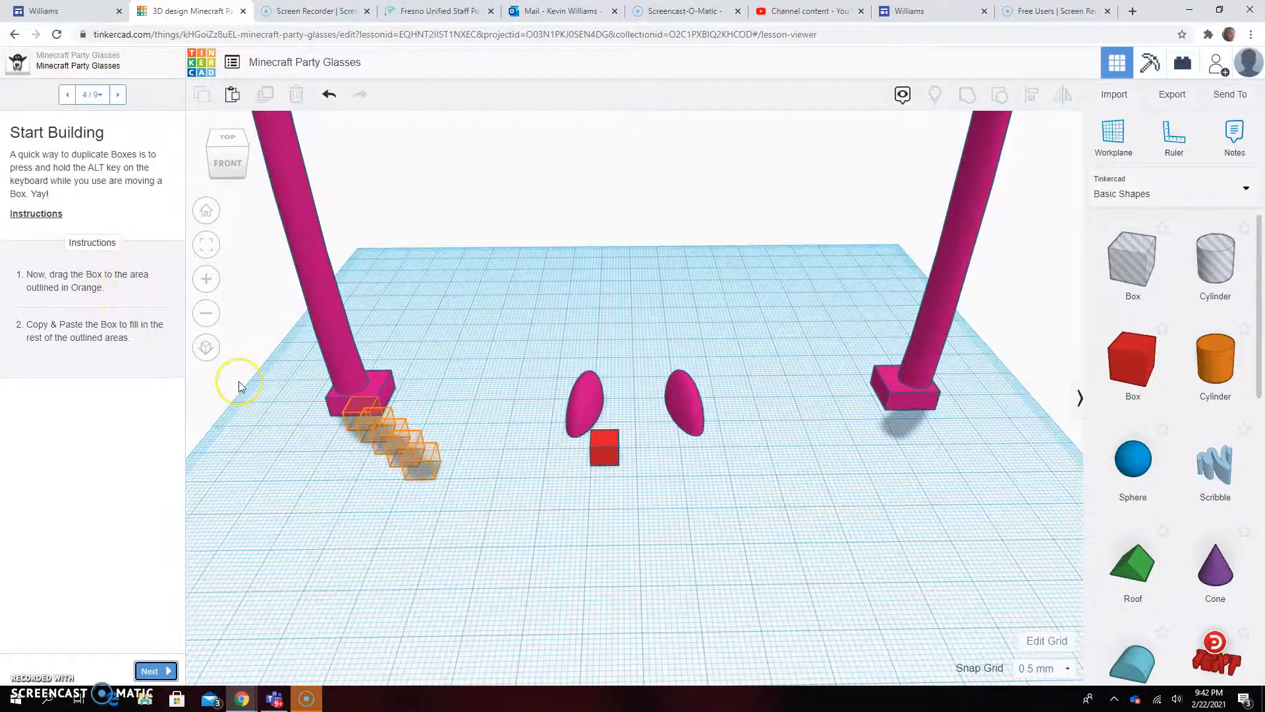
{"action": "scroll", "coordinate": [238, 381], "scroll_direction": "up", "scroll_amount": 2}
{"action": "right_click_drag", "start_coordinate": [265, 554], "coordinate": [333, 533]}
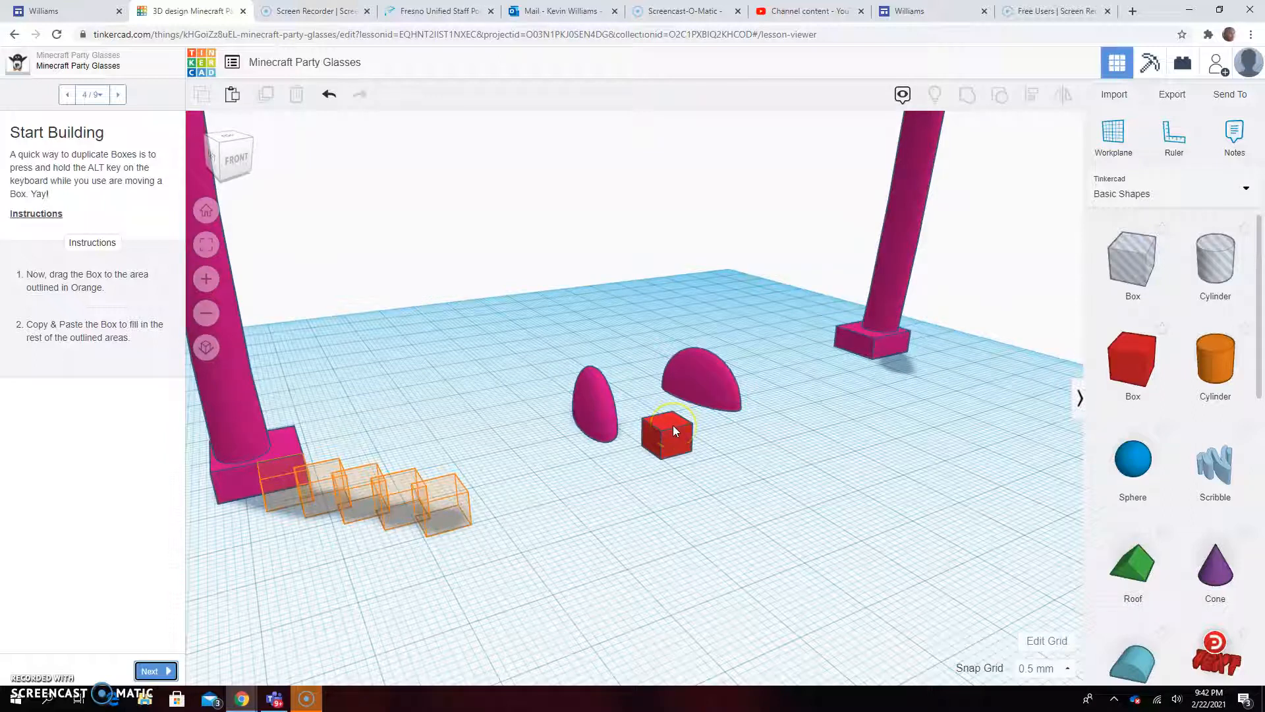
{"action": "left_click_drag", "start_coordinate": [673, 425], "coordinate": [442, 495]}
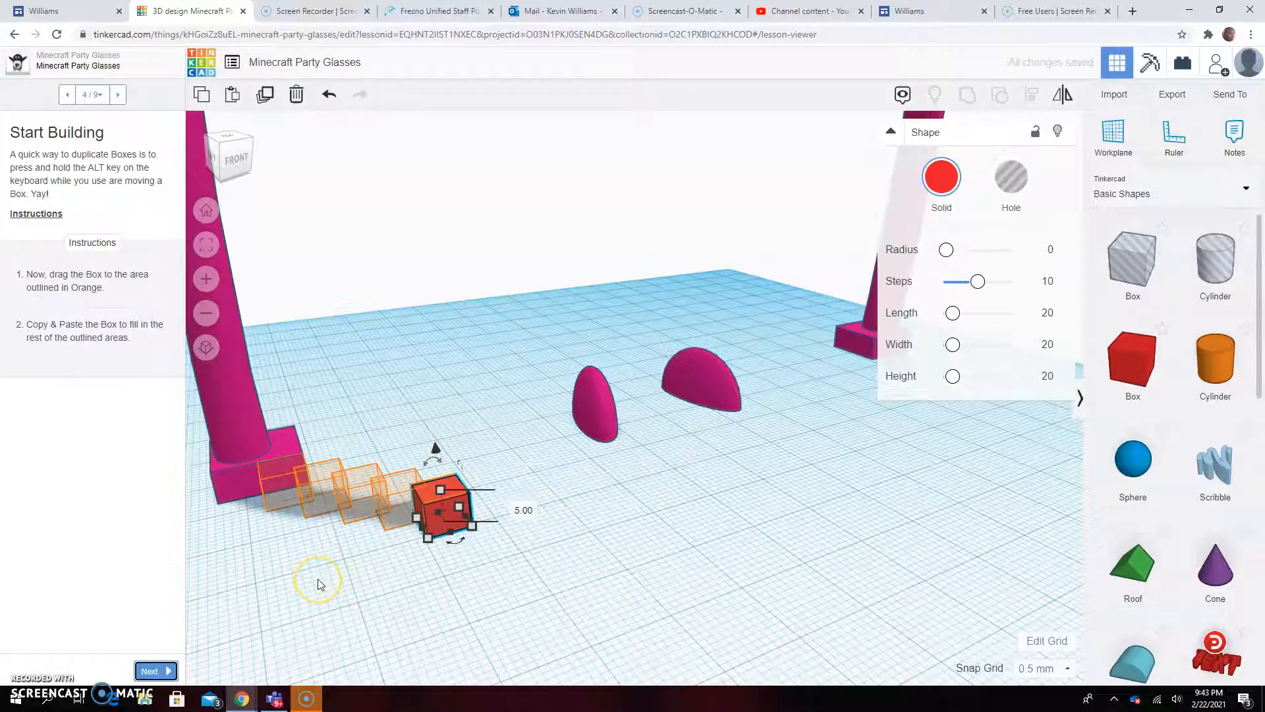
- Duplicate the red box into the four remaining outlined spots leading up to the magenta temple base
{"action": "scroll", "coordinate": [317, 580], "scroll_direction": "up", "scroll_amount": 3}
{"action": "scroll", "coordinate": [318, 580], "scroll_direction": "down", "scroll_amount": 3}
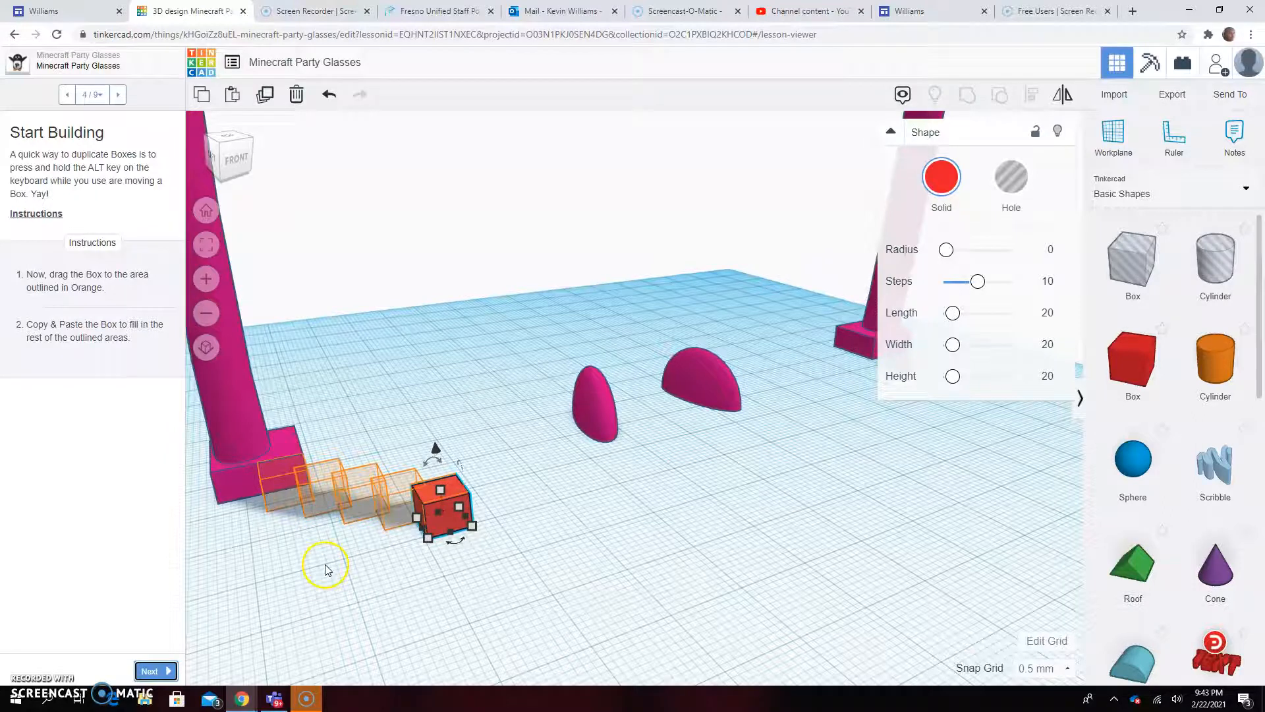
{"action": "left_click", "coordinate": [421, 498]}
{"action": "left_click_drag", "start_coordinate": [425, 492], "coordinate": [307, 477], "text": "alt"}
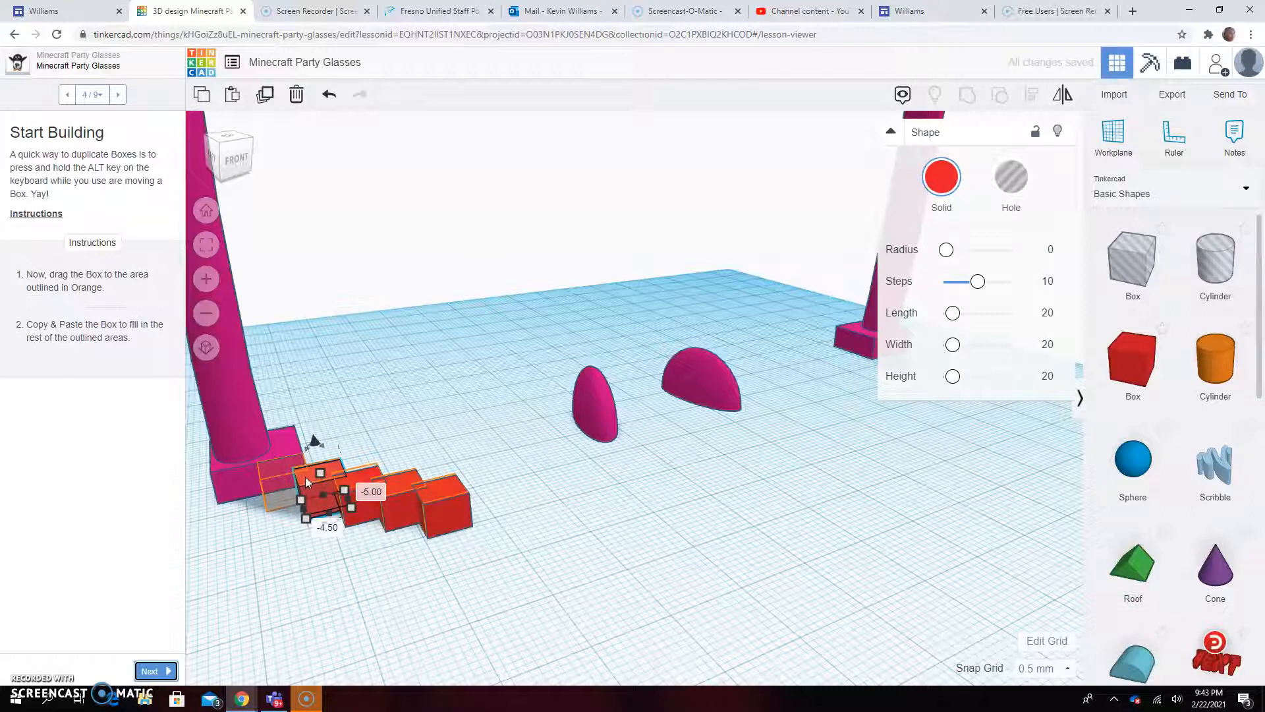
{"action": "left_click_drag", "start_coordinate": [305, 477], "coordinate": [270, 472], "text": "alt"}
{"action": "left_click", "coordinate": [392, 568]}
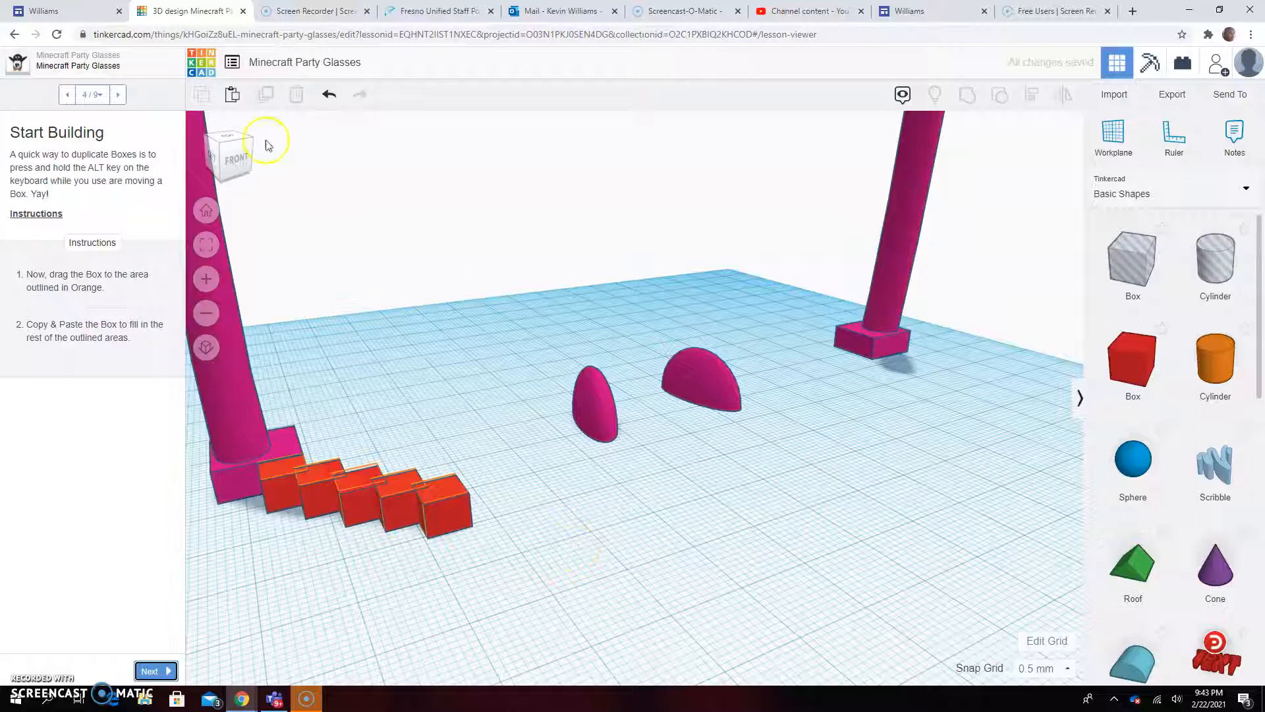
- Advance to the Continue Building instructions and stretch the frontmost red box to 24 mm long to fill the outlined area
{"action": "left_click", "coordinate": [151, 671]}
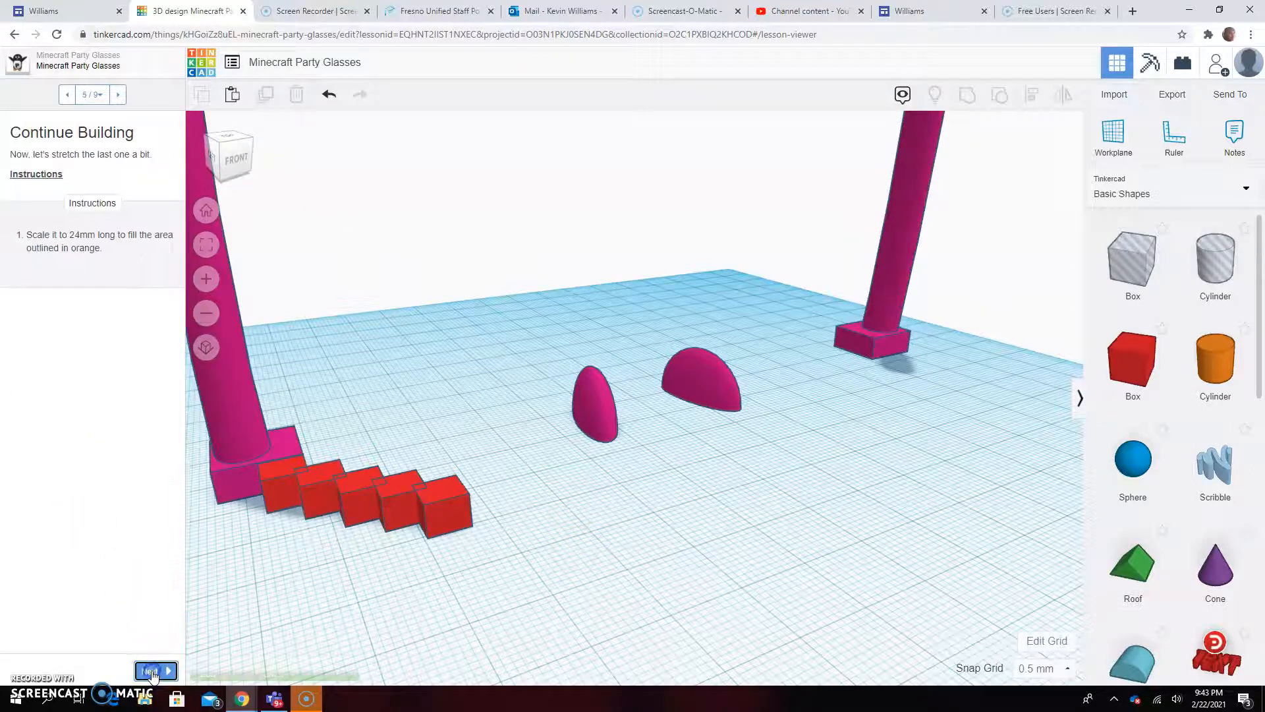
{"action": "right_click_drag", "start_coordinate": [690, 572], "coordinate": [644, 566]}
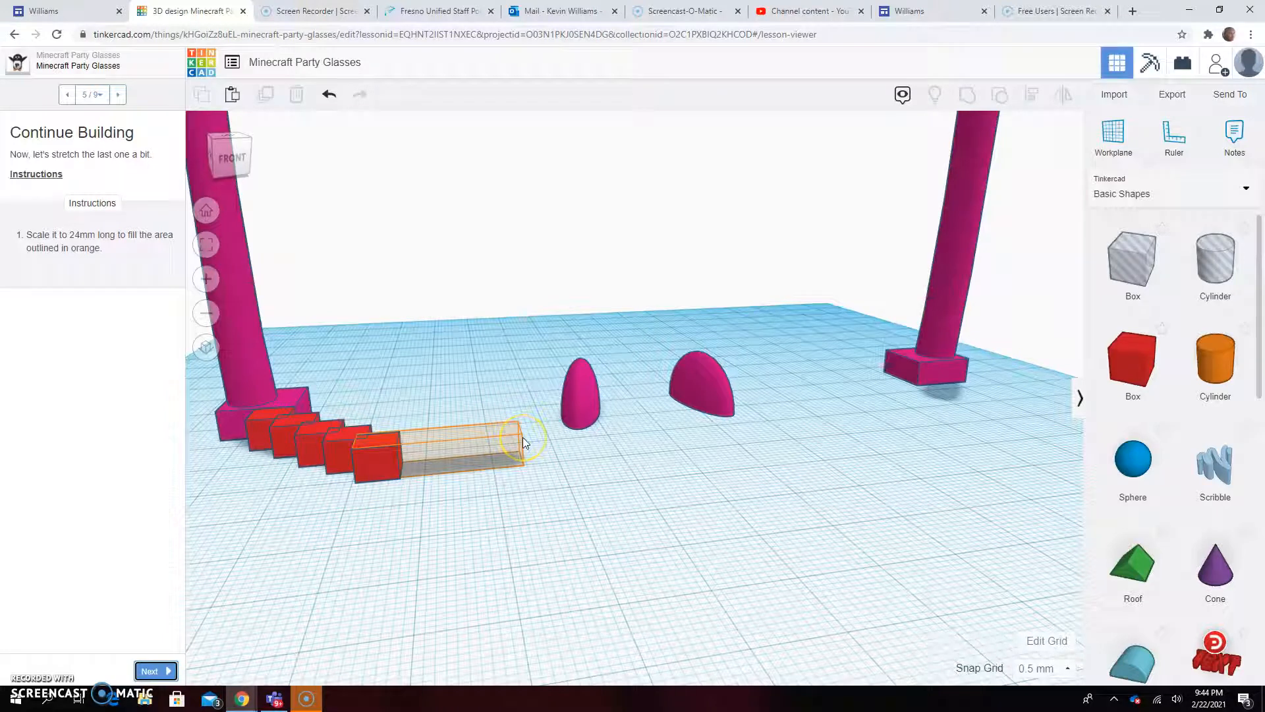
{"action": "left_click", "coordinate": [381, 458]}
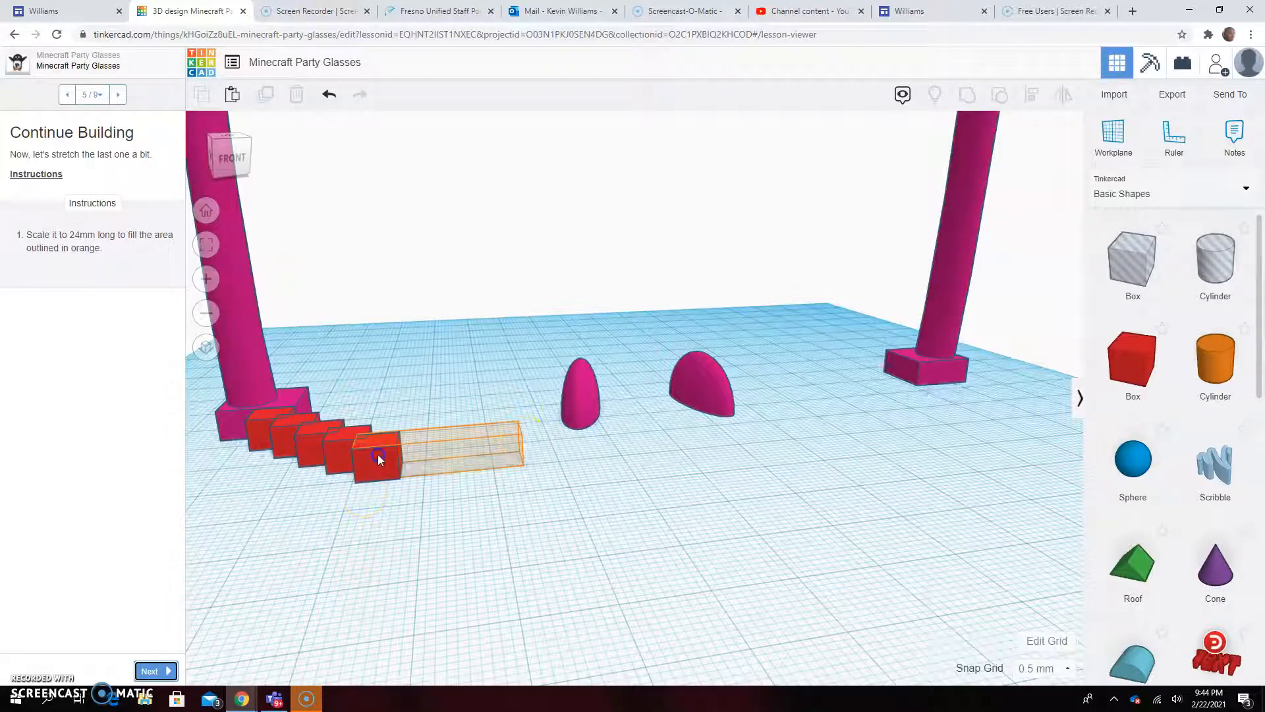
{"action": "scroll", "coordinate": [338, 565], "scroll_direction": "up", "scroll_amount": 2}
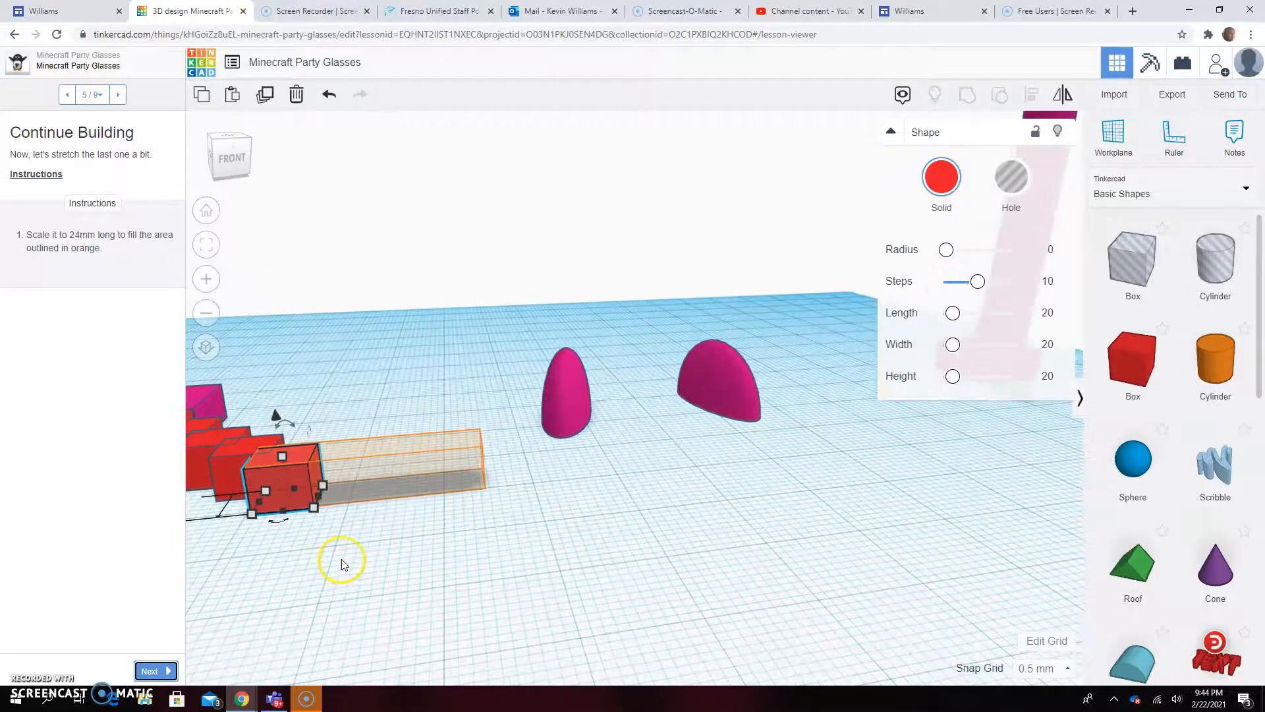
{"action": "right_click_drag", "start_coordinate": [276, 575], "coordinate": [297, 574]}
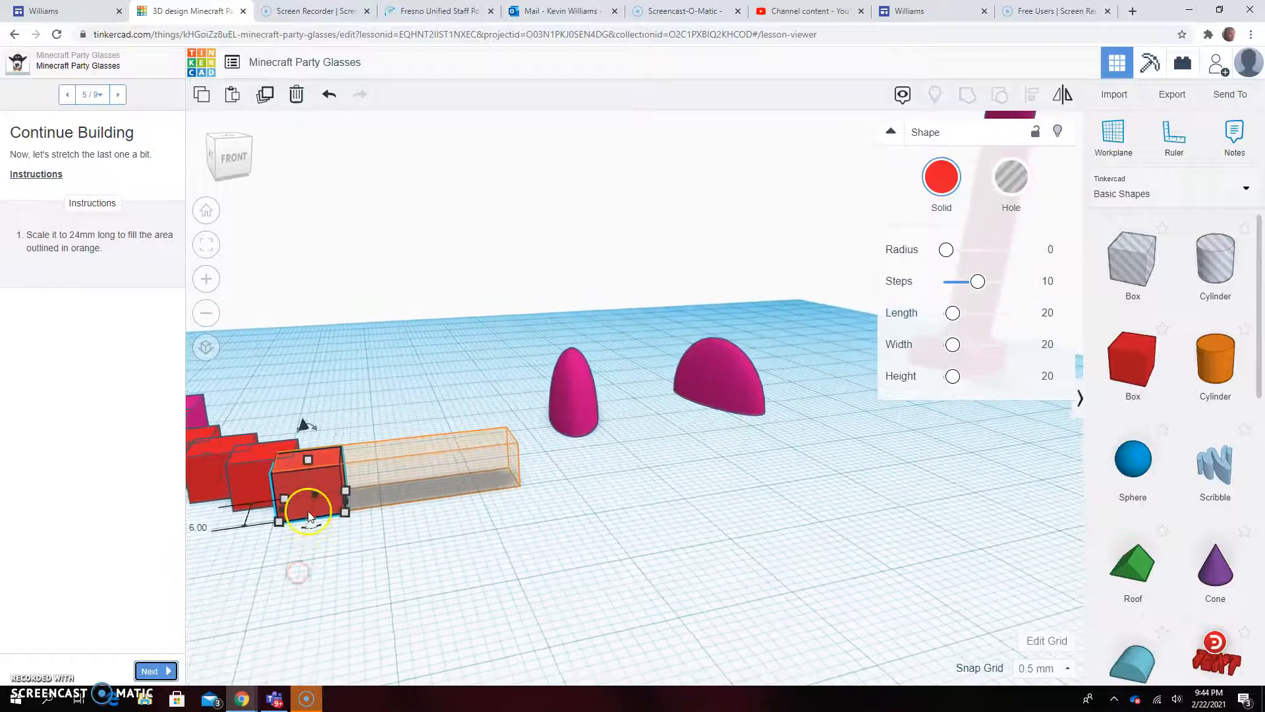
{"action": "left_click", "coordinate": [341, 509]}
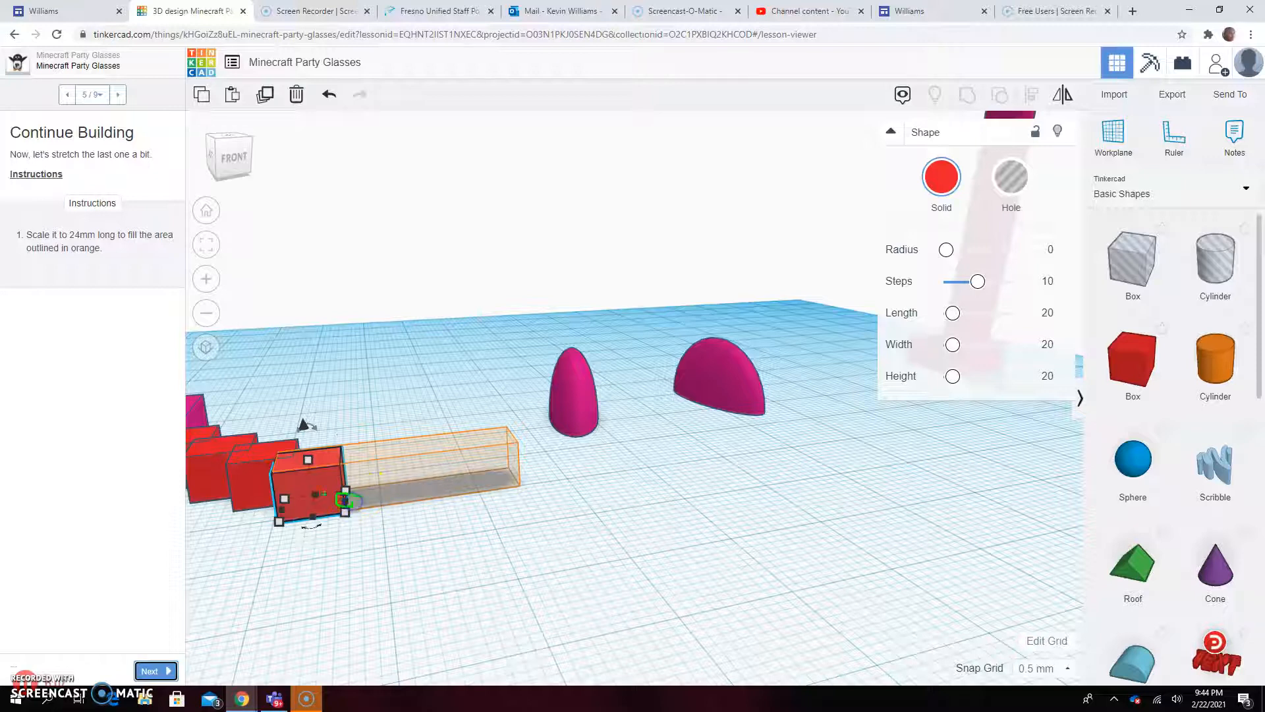
{"action": "left_click_drag", "start_coordinate": [278, 505], "coordinate": [316, 522]}
{"action": "key", "text": "Escape"}
{"action": "mouse_move", "coordinate": [344, 499]}
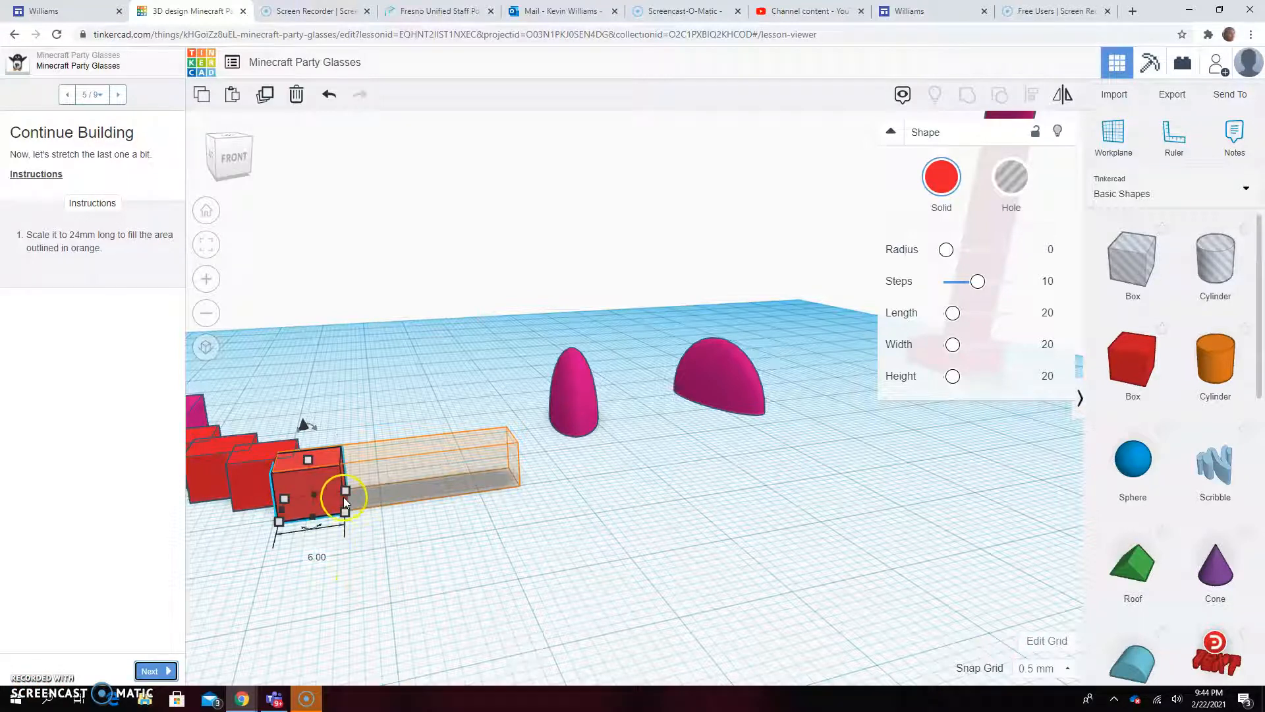
{"action": "left_click", "coordinate": [345, 499]}
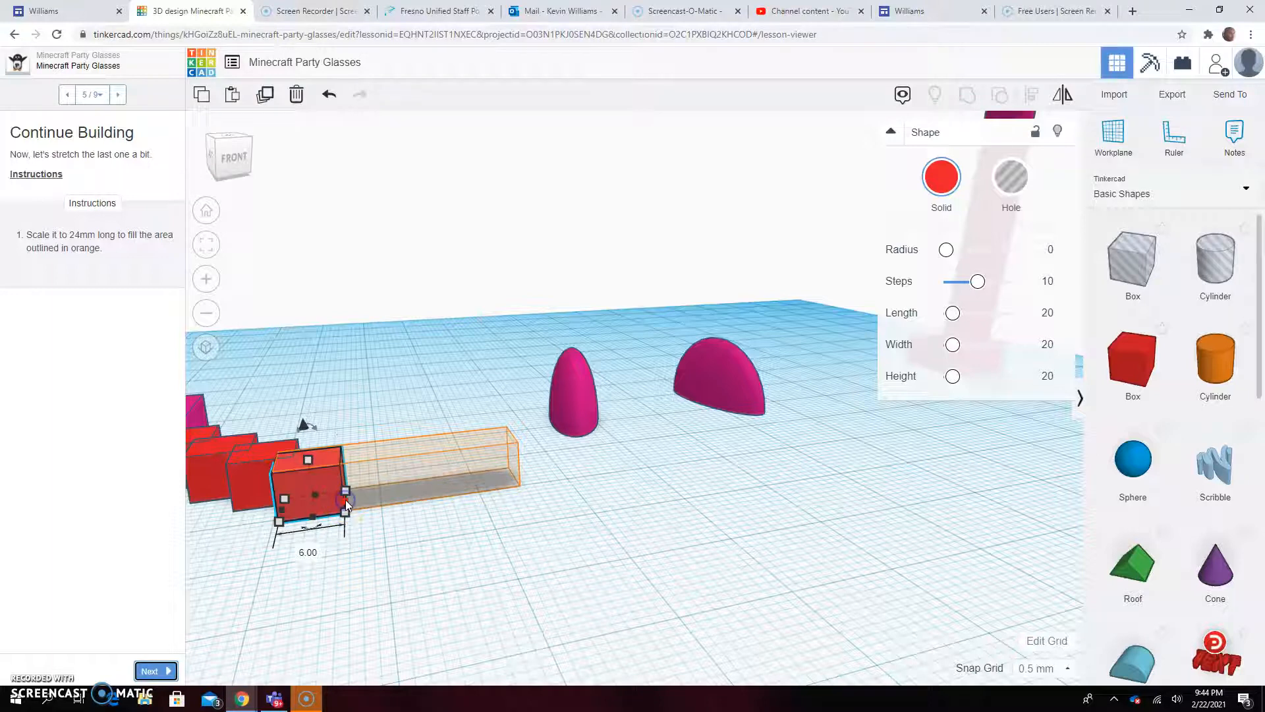
{"action": "left_click", "coordinate": [309, 552]}
{"action": "type", "text": "24"}
{"action": "key", "text": "Return"}
{"action": "left_click", "coordinate": [452, 608]}
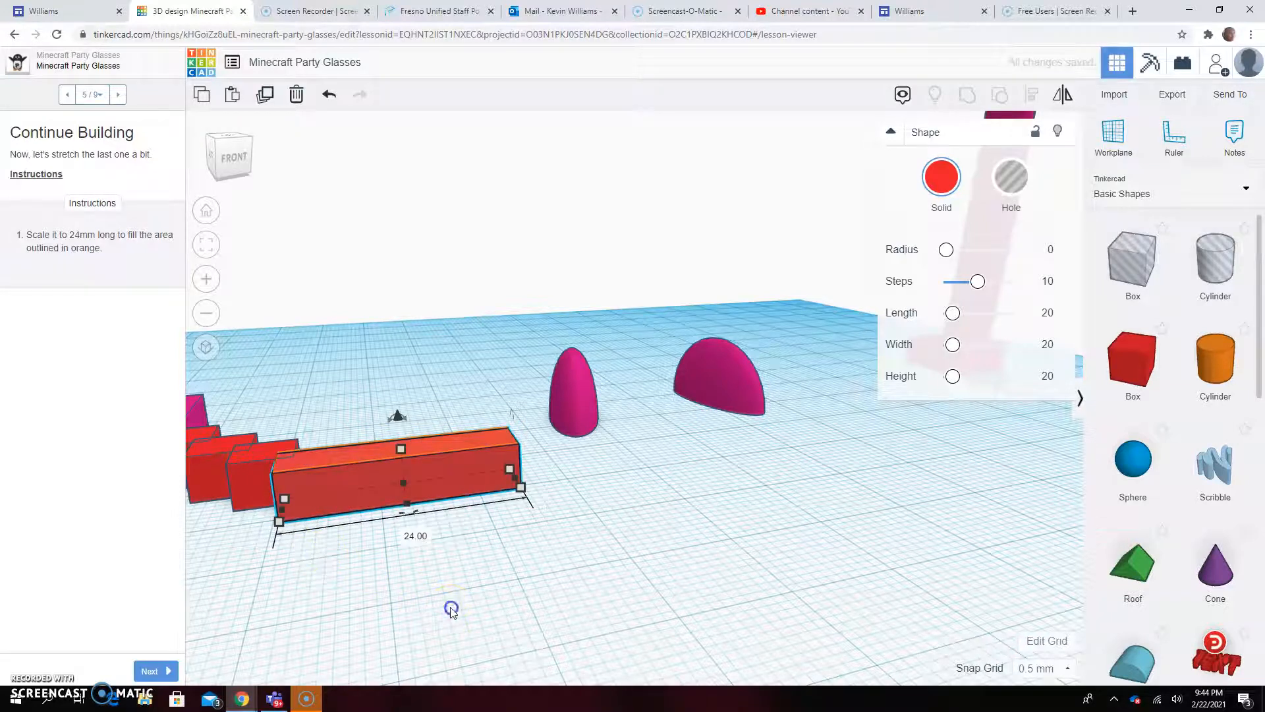
- Advance to the next Continue Building instructions and duplicate the long red box into the three outlined areas
{"action": "scroll", "coordinate": [484, 605], "scroll_direction": "down", "scroll_amount": 2}
{"action": "mouse_move", "coordinate": [479, 604]}
{"action": "right_mouse_down"}
{"action": "mouse_move", "coordinate": [480, 587]}
{"action": "mouse_move", "coordinate": [468, 624]}
{"action": "right_mouse_up"}
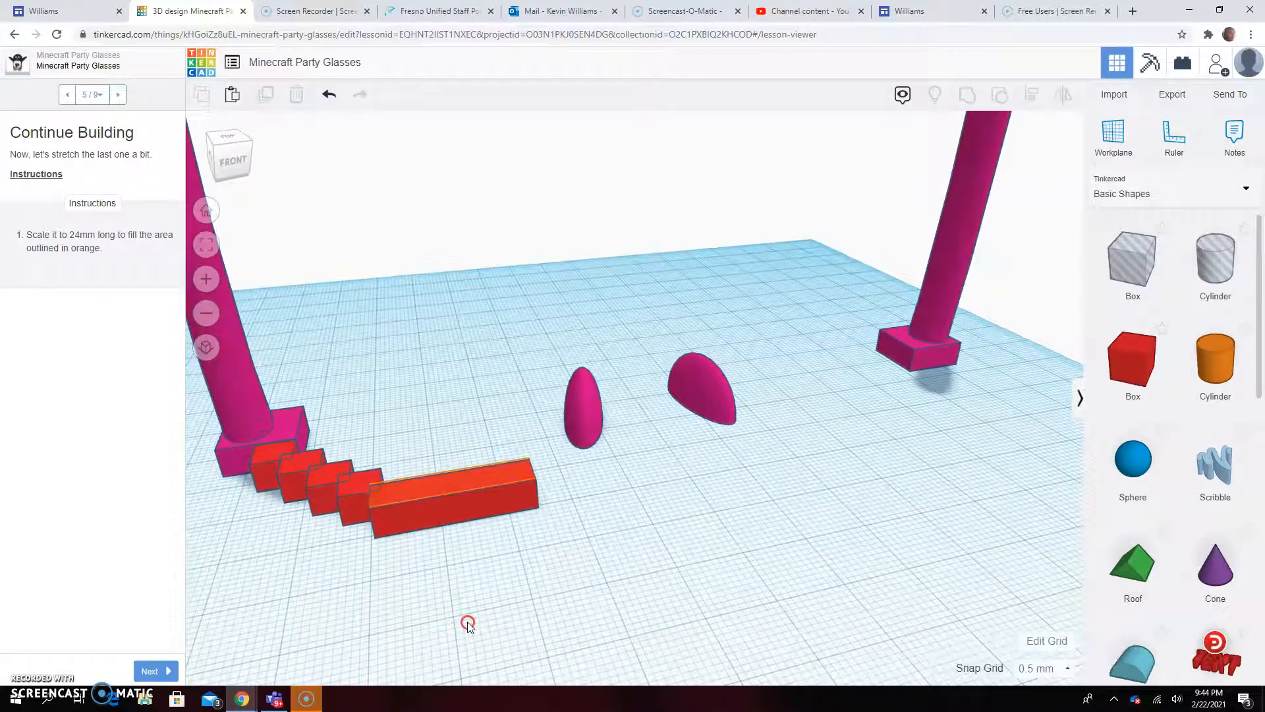
{"action": "left_click", "coordinate": [148, 671]}
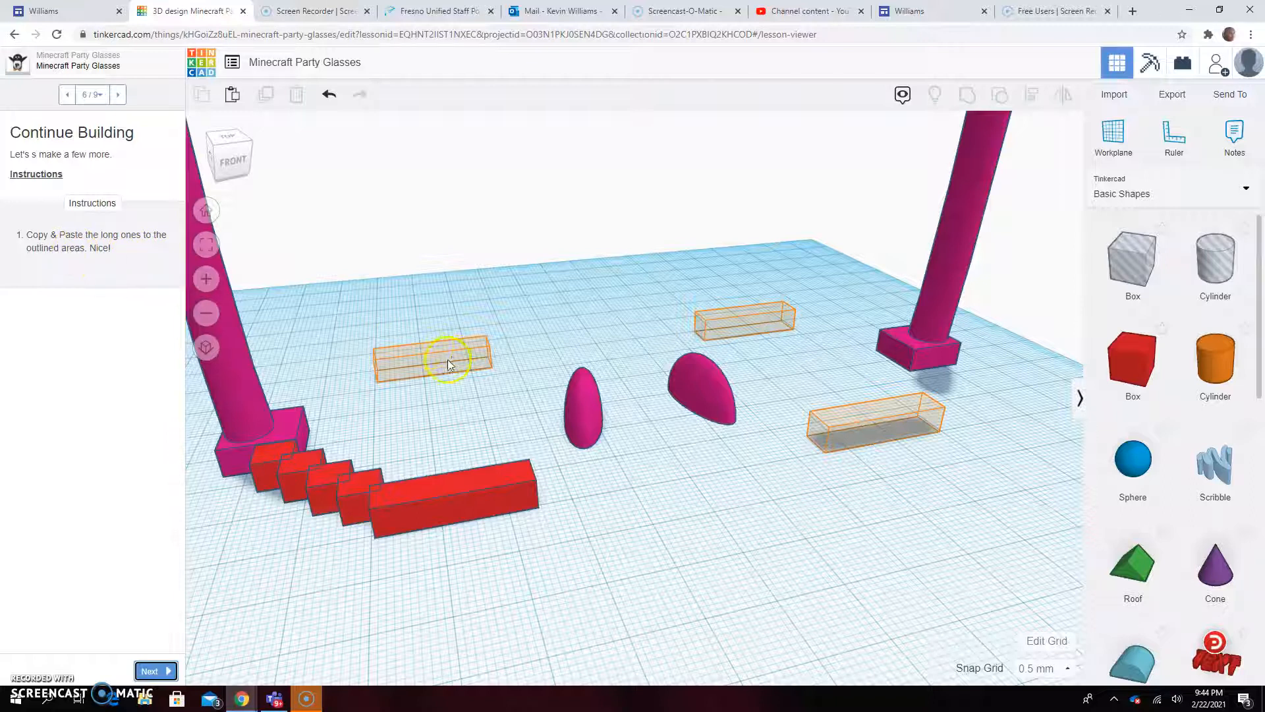
{"action": "left_click", "coordinate": [481, 488]}
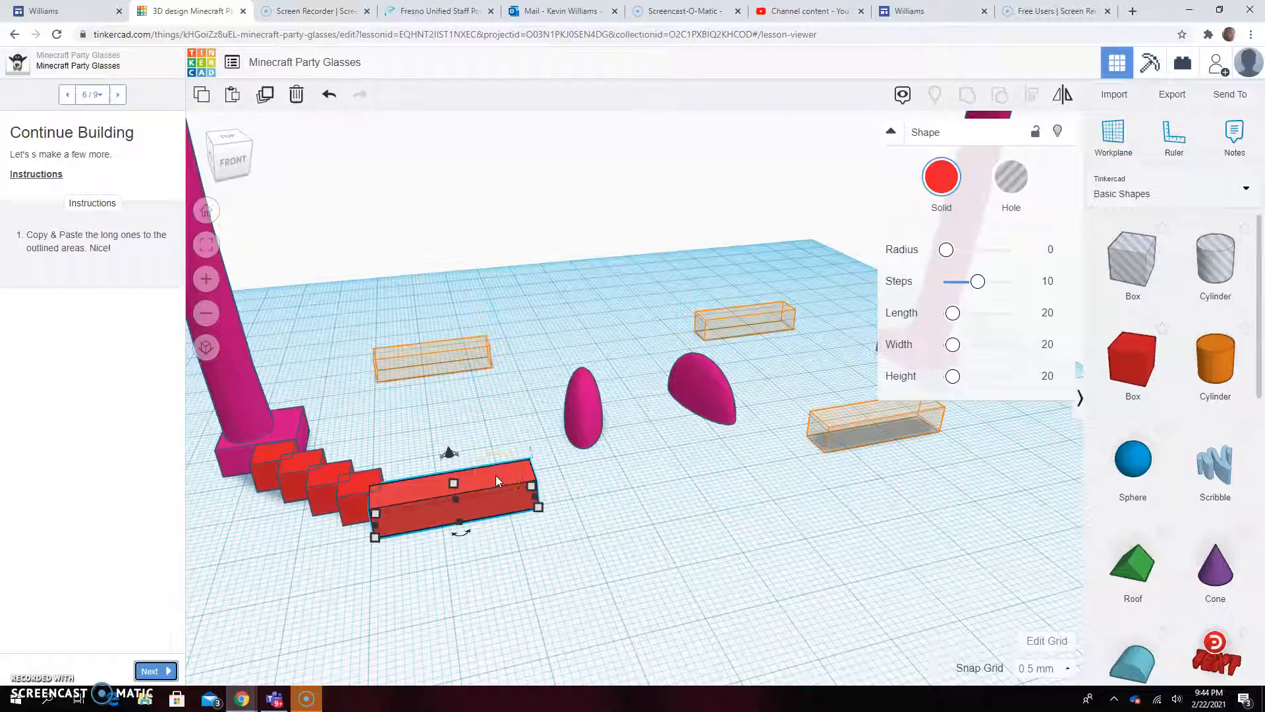
{"action": "left_click_drag", "start_coordinate": [496, 476], "coordinate": [842, 418]}
{"action": "left_click", "coordinate": [729, 311]}
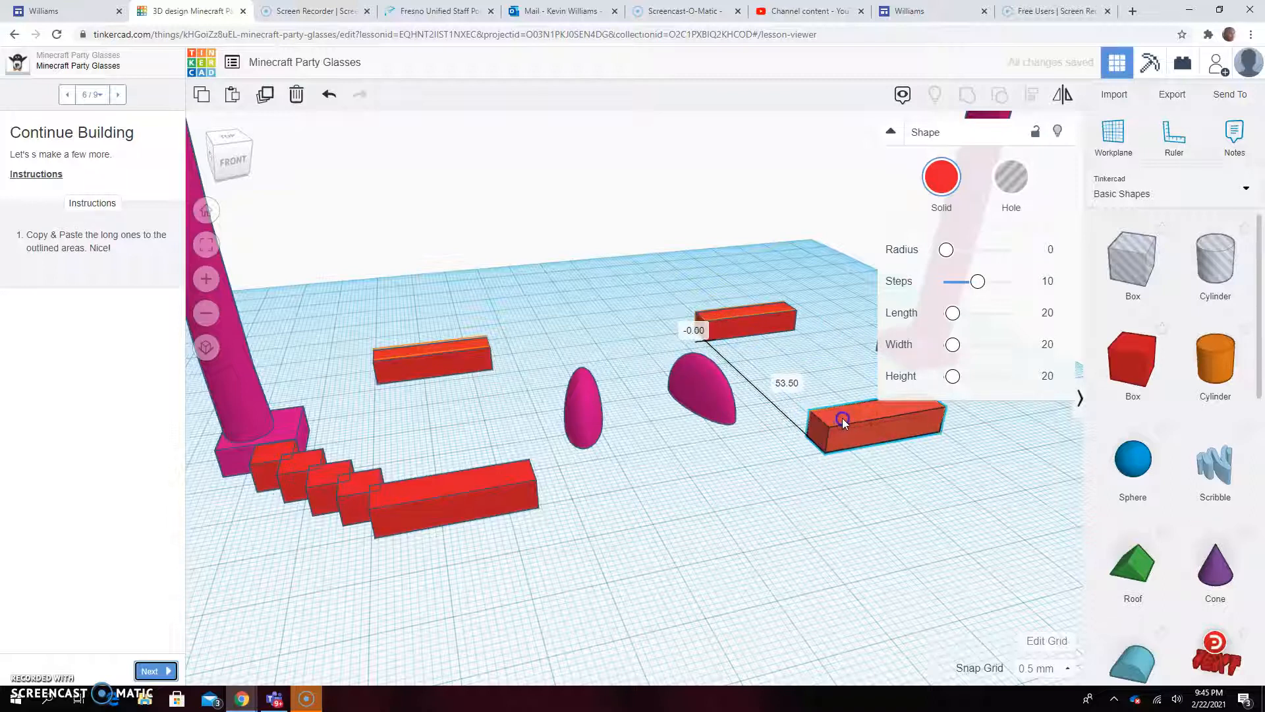
{"action": "left_click", "coordinate": [744, 537]}
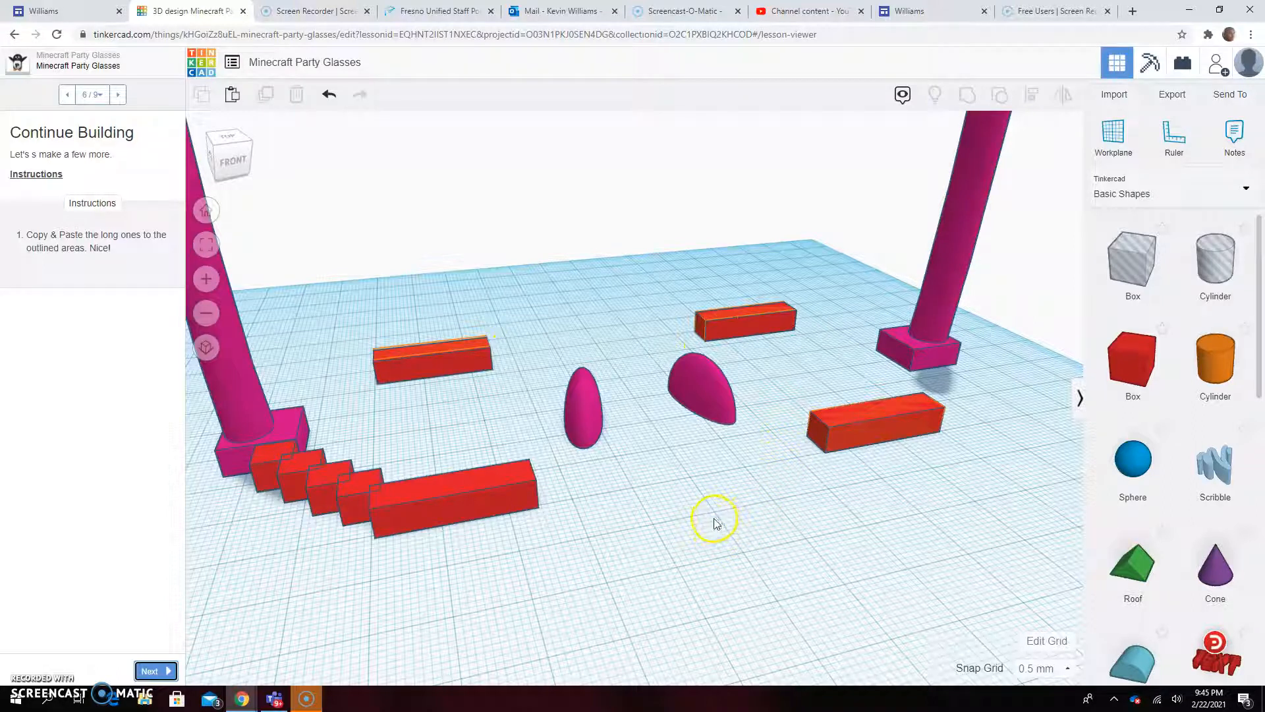
- Advance to the You've Got the Moves! instructions and place small box copies in the outlines between the front bars and both nose pieces
{"action": "left_click", "coordinate": [152, 670]}
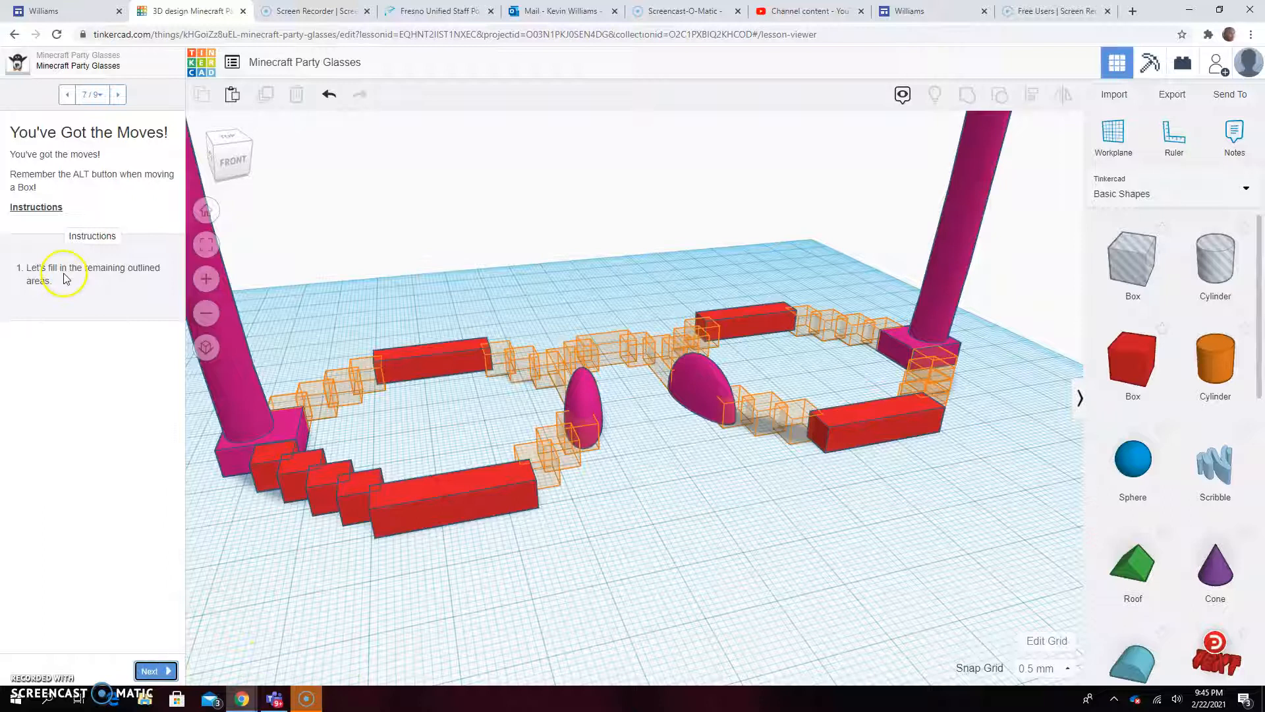
{"action": "right_click_drag", "start_coordinate": [728, 565], "coordinate": [684, 585]}
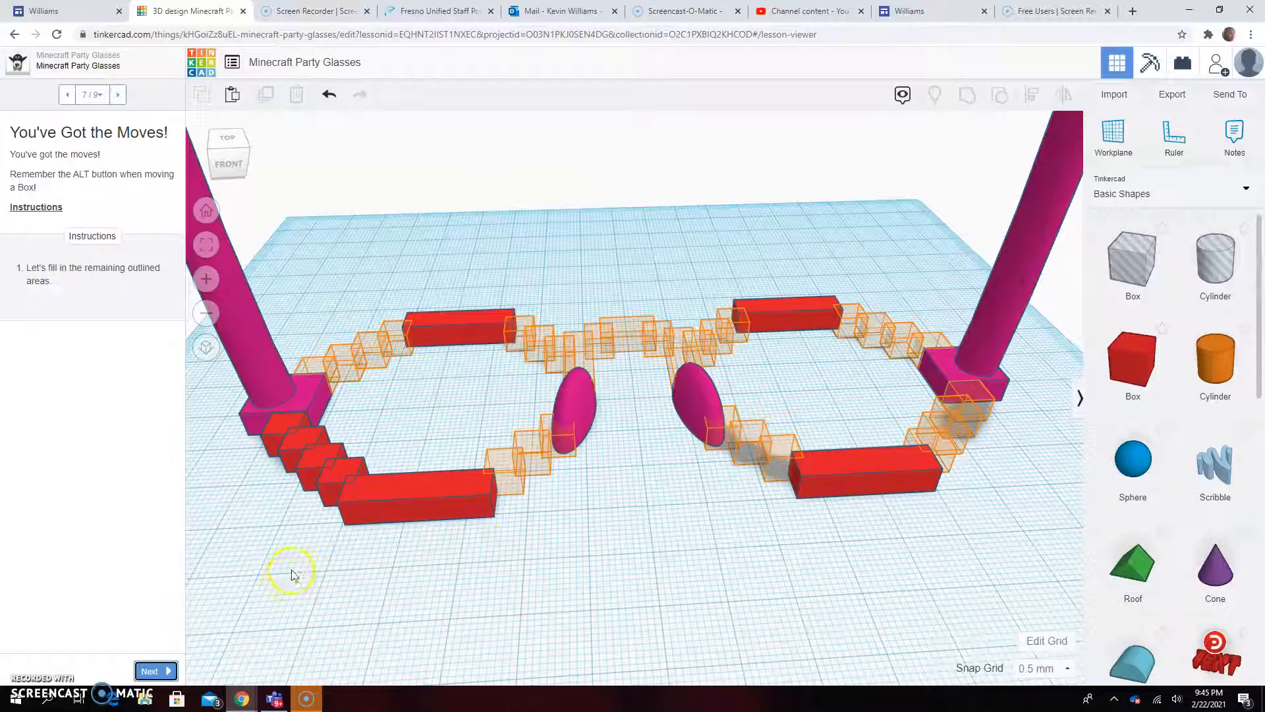
{"action": "mouse_move", "coordinate": [286, 603]}
{"action": "right_mouse_down"}
{"action": "mouse_move", "coordinate": [274, 591]}
{"action": "mouse_move", "coordinate": [289, 592]}
{"action": "right_mouse_up"}
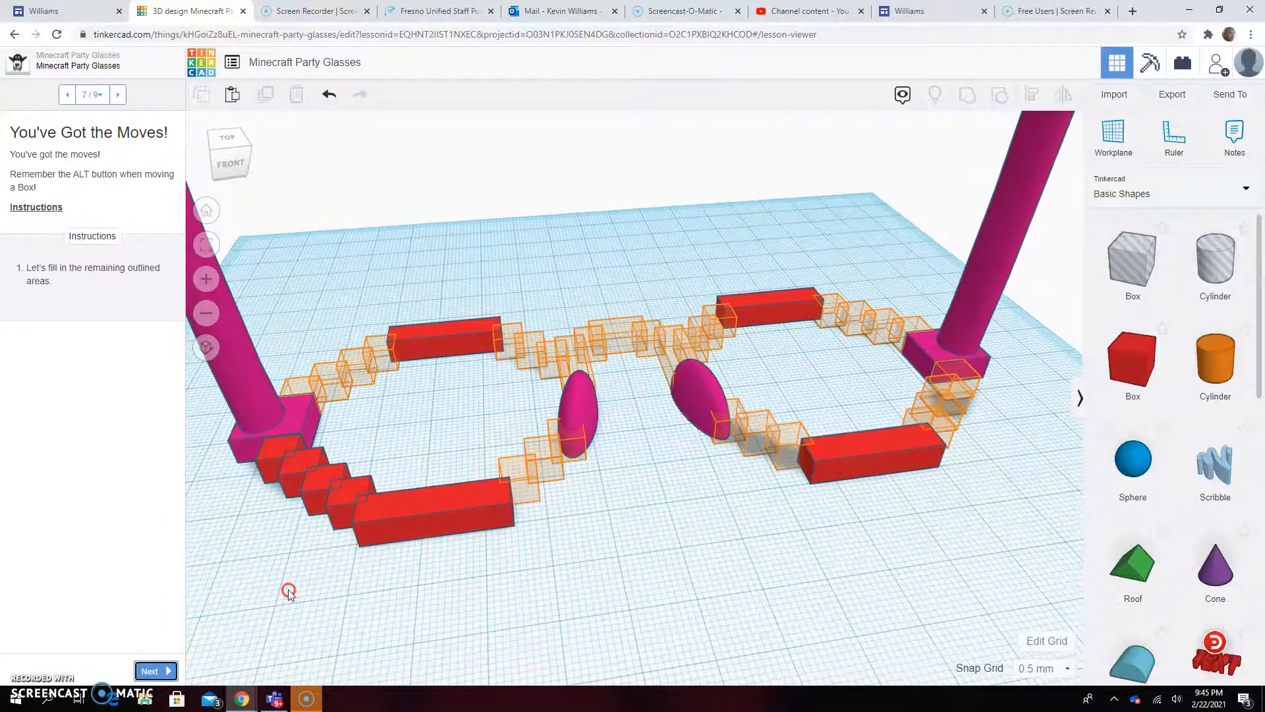
{"action": "scroll", "coordinate": [293, 618], "scroll_direction": "up", "scroll_amount": 2}
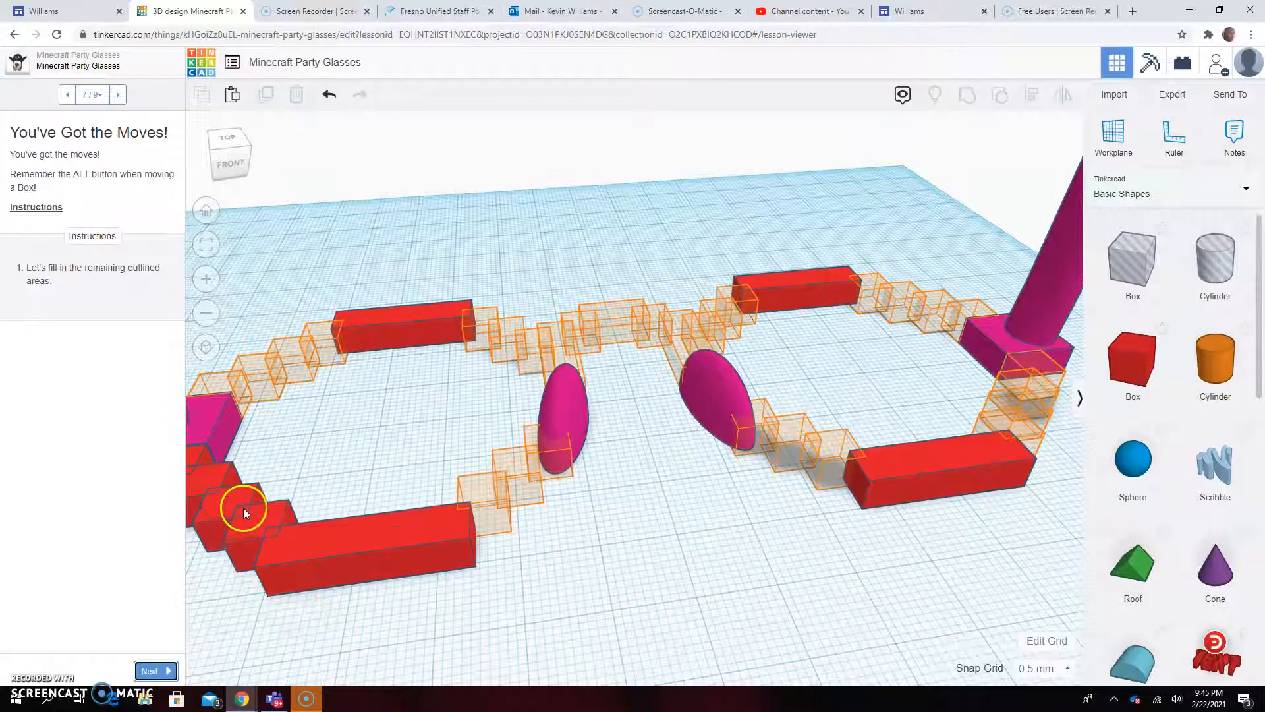
{"action": "left_click_drag", "start_coordinate": [248, 514], "coordinate": [249, 519]}
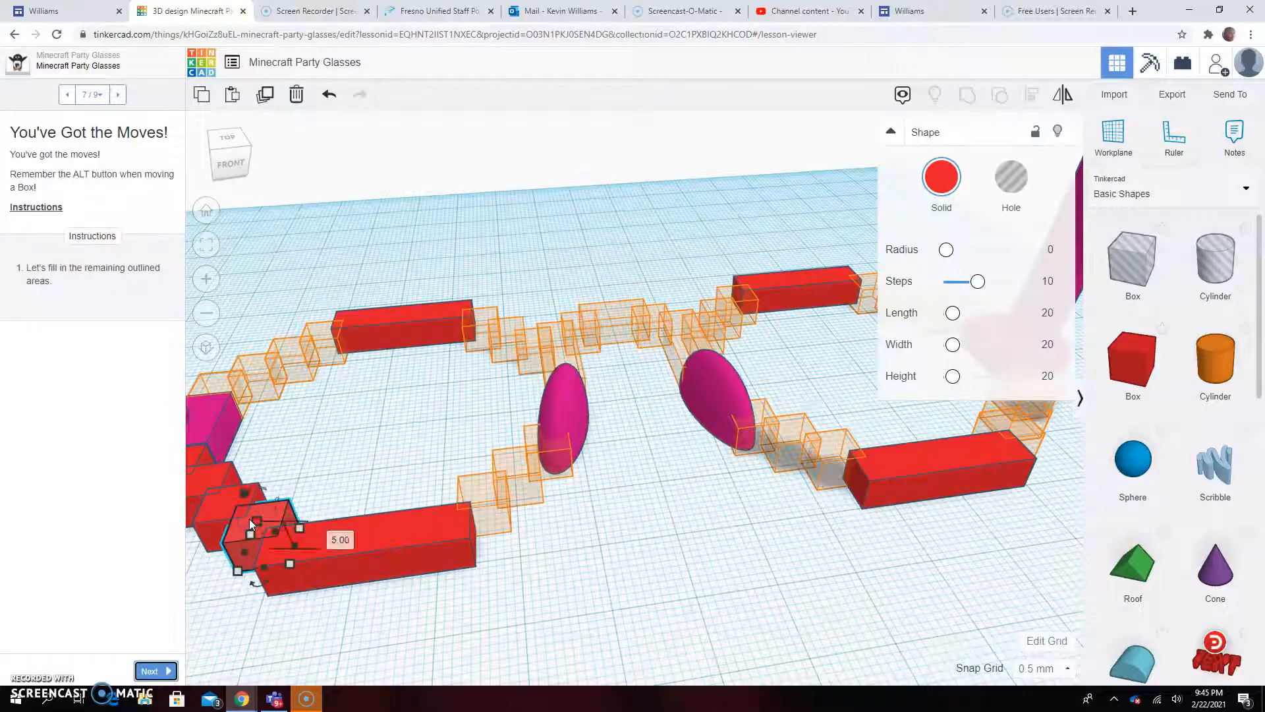
{"action": "left_click_drag", "start_coordinate": [236, 520], "coordinate": [538, 437]}
{"action": "left_click_drag", "start_coordinate": [481, 502], "coordinate": [736, 417]}
{"action": "left_click", "coordinate": [777, 499]}
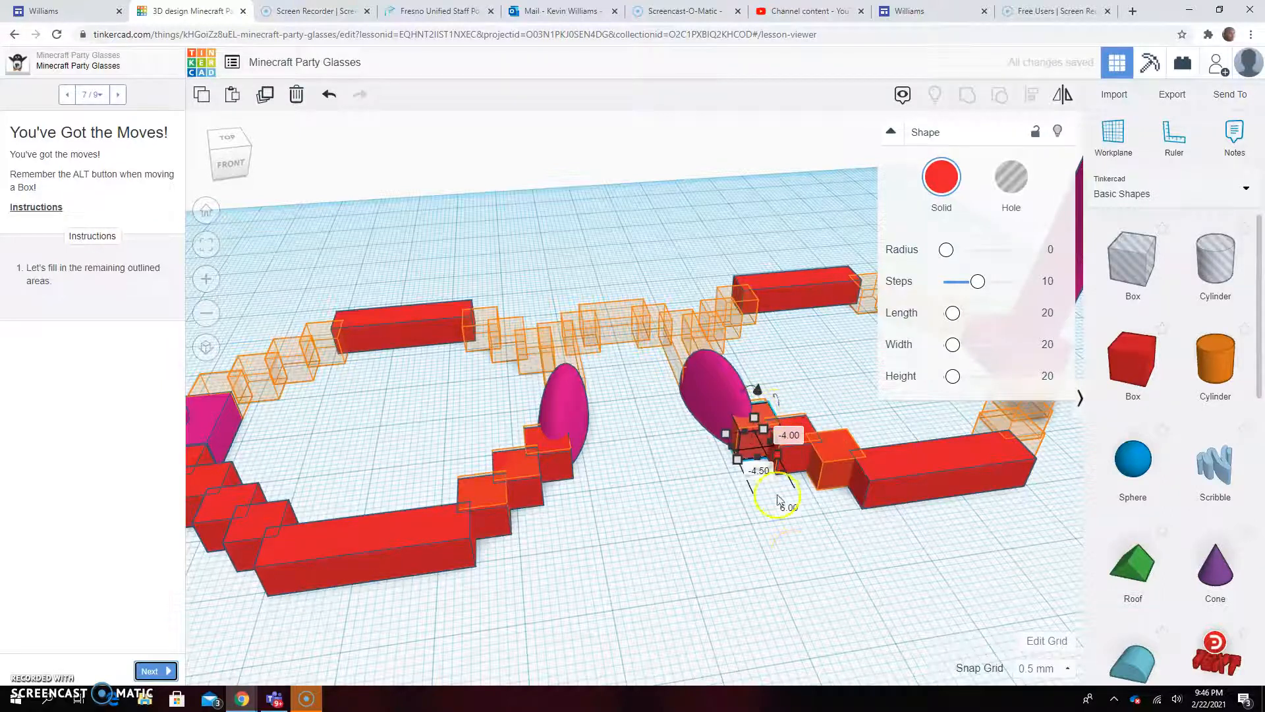
{"action": "right_click_drag", "start_coordinate": [948, 555], "coordinate": [907, 576]}
{"action": "left_click", "coordinate": [734, 484]}
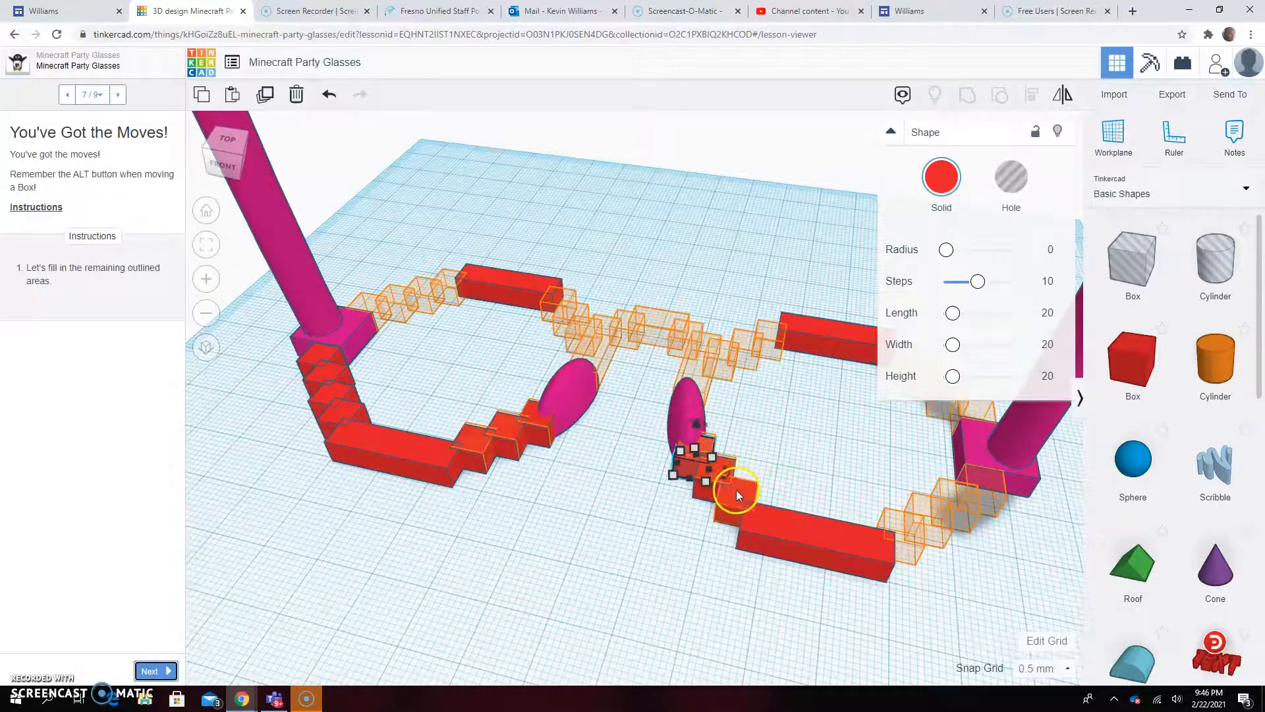
{"action": "left_click_drag", "start_coordinate": [736, 493], "coordinate": [931, 557], "text": "alt"}
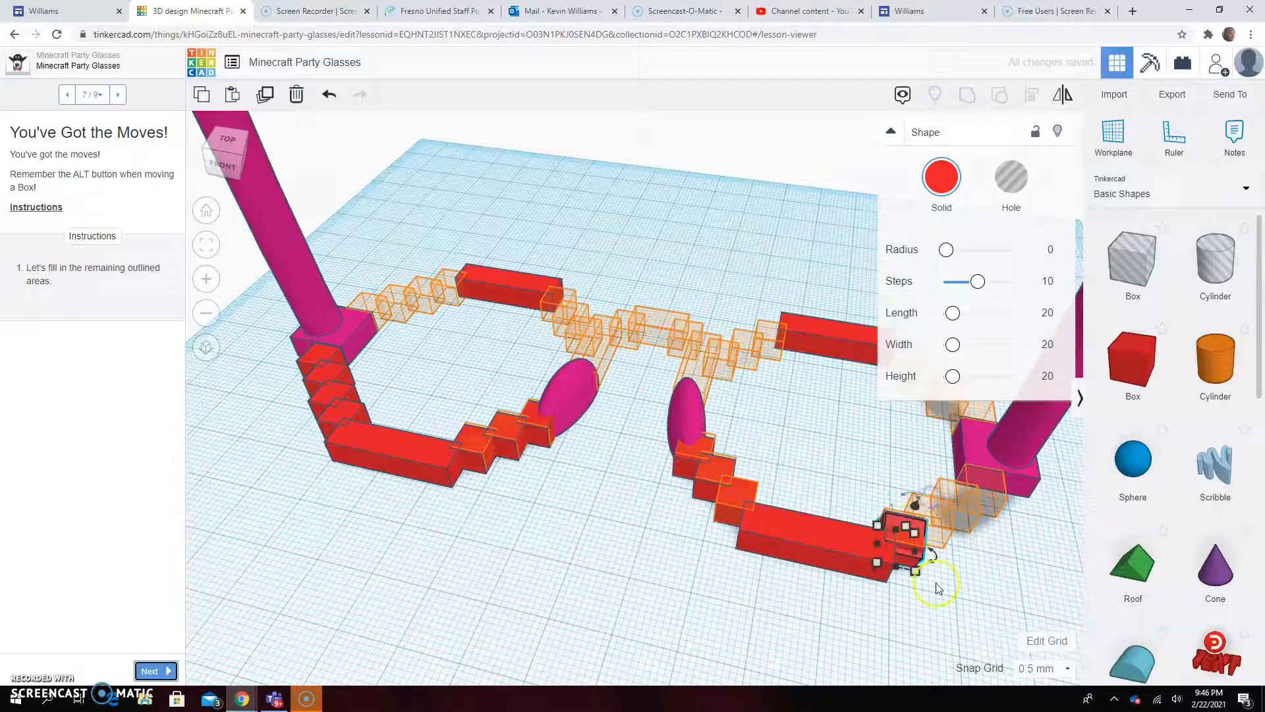
{"action": "left_click", "coordinate": [329, 94]}
{"action": "right_click_drag", "start_coordinate": [976, 598], "coordinate": [877, 540]}
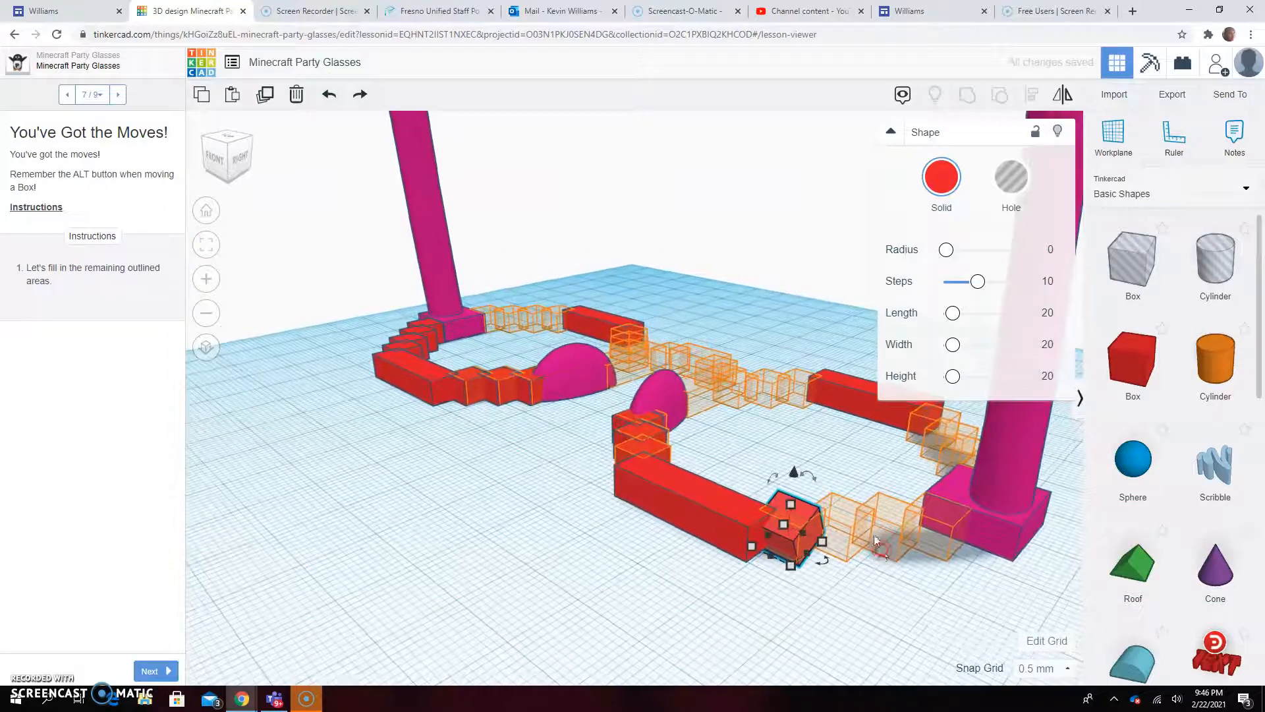
{"action": "left_click", "coordinate": [329, 95]}
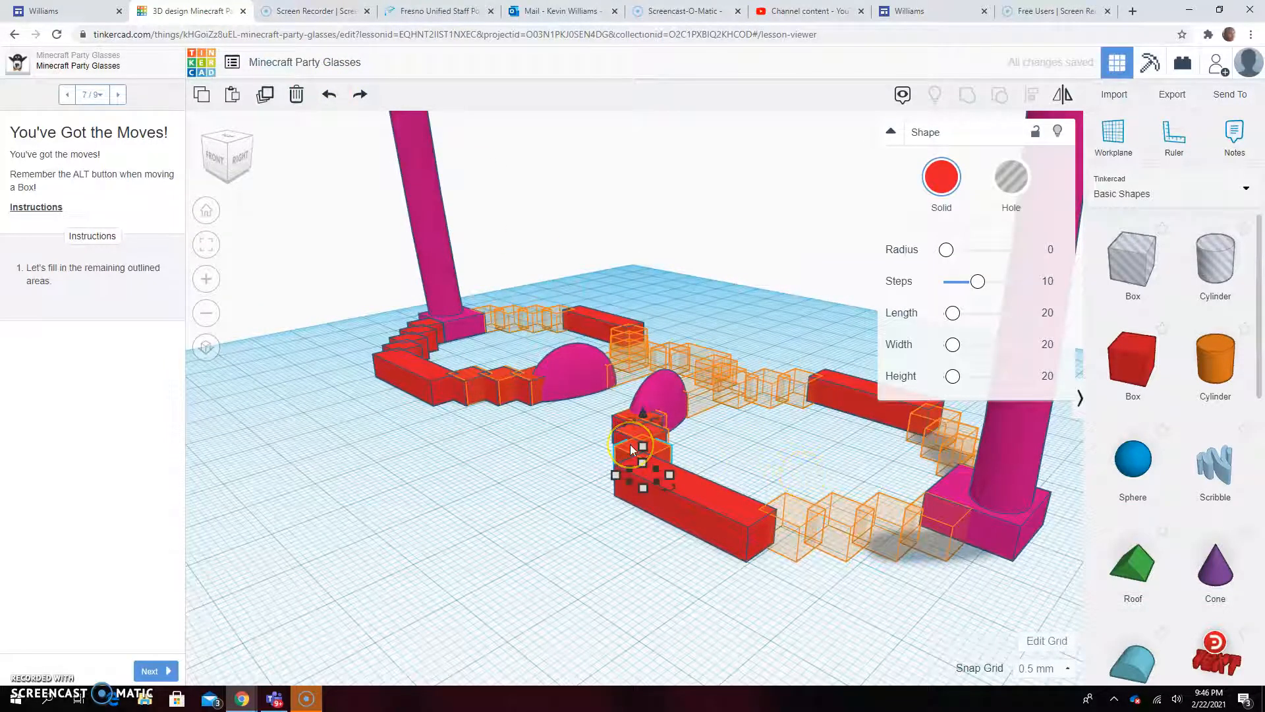
- Duplicate a small red box into the outlined spots between the front bar's outer end and its neighbouring temple base
{"action": "left_click_drag", "start_coordinate": [651, 450], "coordinate": [877, 506]}
{"action": "left_click_drag", "start_coordinate": [876, 506], "coordinate": [924, 506], "text": "alt"}
{"action": "left_click", "coordinate": [978, 588]}
{"action": "right_click_drag", "start_coordinate": [978, 588], "coordinate": [594, 615]}
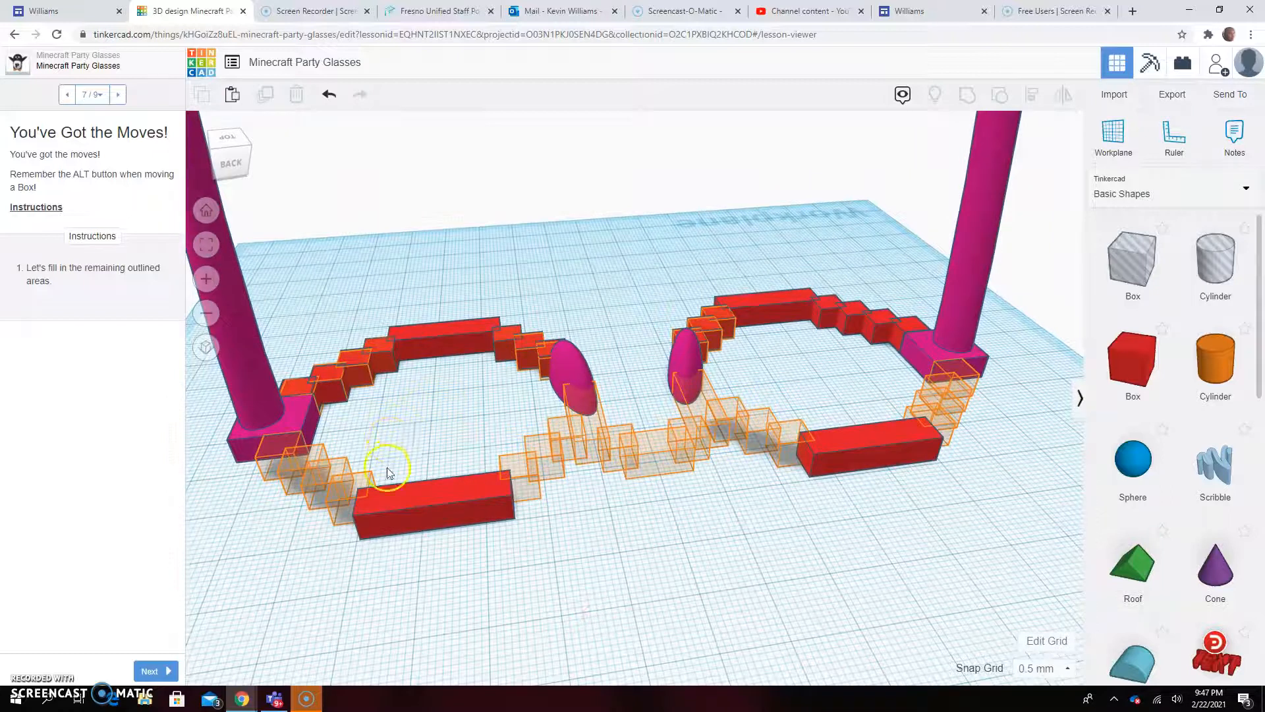
{"action": "scroll", "coordinate": [389, 473], "scroll_direction": "up", "scroll_amount": 2}
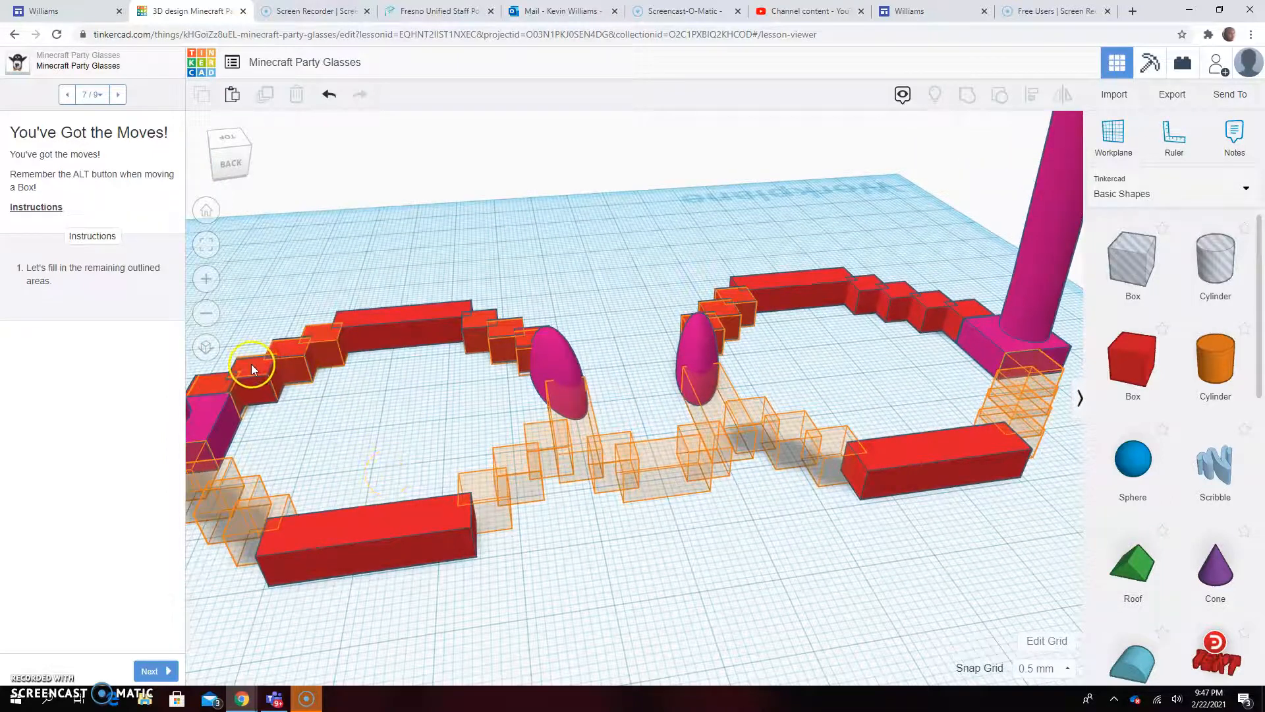
- Place small red box copies in the outlines at both ends of one back long bar and at the near end of the bridge
{"action": "left_click_drag", "start_coordinate": [247, 367], "coordinate": [251, 514], "text": "alt"}
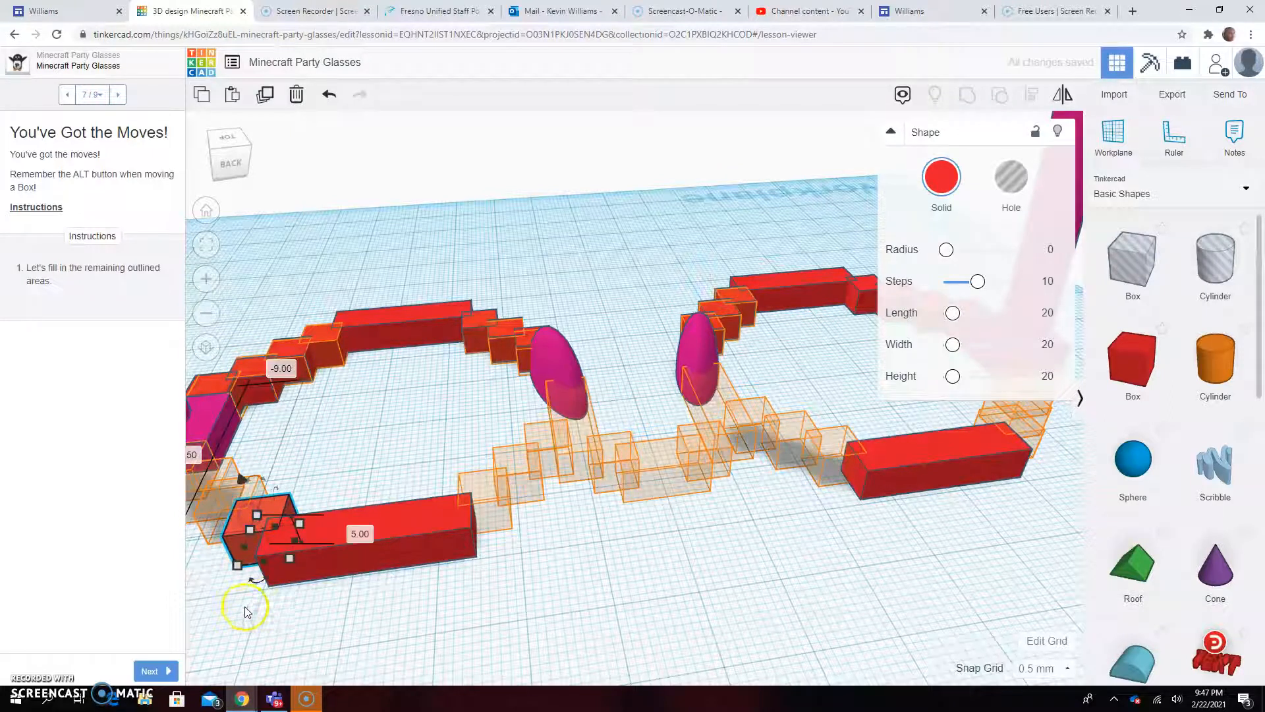
{"action": "right_click_drag", "start_coordinate": [254, 635], "coordinate": [396, 600]}
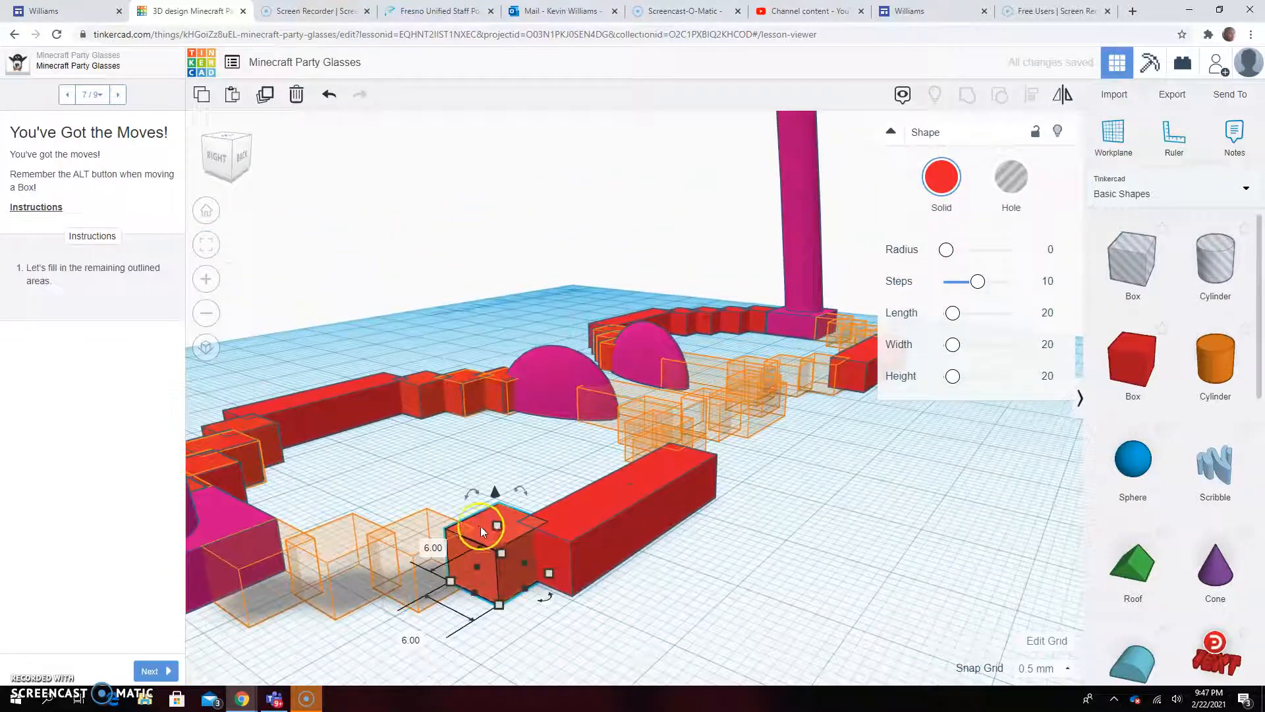
{"action": "left_click_drag", "start_coordinate": [472, 524], "coordinate": [247, 549]}
{"action": "right_click_drag", "start_coordinate": [853, 593], "coordinate": [773, 637]}
{"action": "left_click", "coordinate": [266, 571]}
{"action": "left_click_drag", "start_coordinate": [292, 590], "coordinate": [633, 446]}
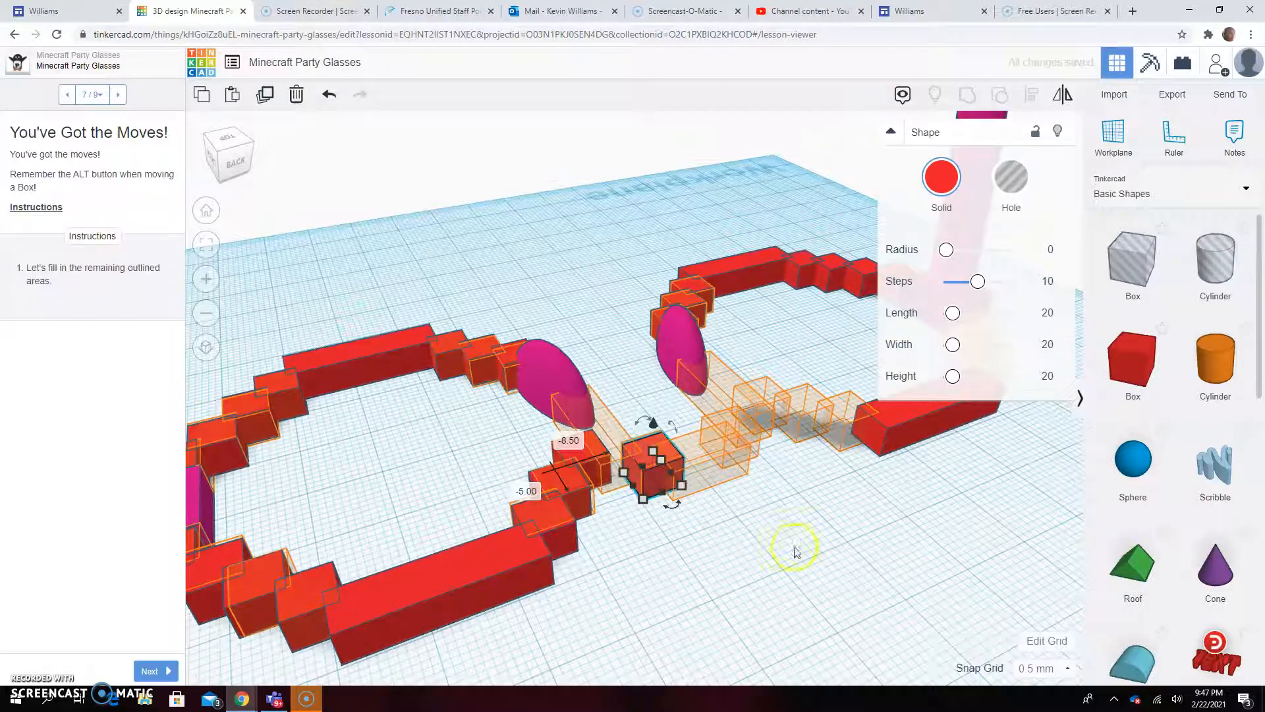
- Duplicate the small red box into the outlines at the bridge's other end and at both ends of the second lens's back bar
{"action": "right_click_drag", "start_coordinate": [825, 575], "coordinate": [749, 585]}
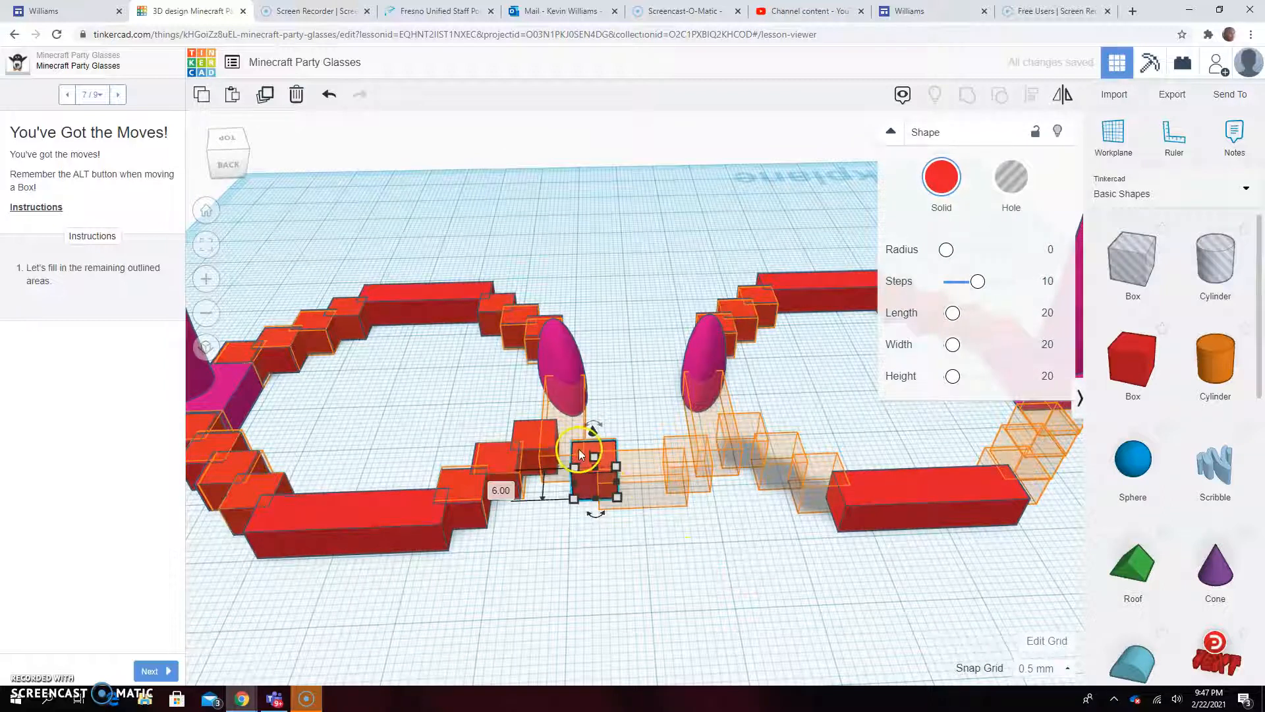
{"action": "left_click_drag", "start_coordinate": [589, 445], "coordinate": [805, 466], "text": "alt"}
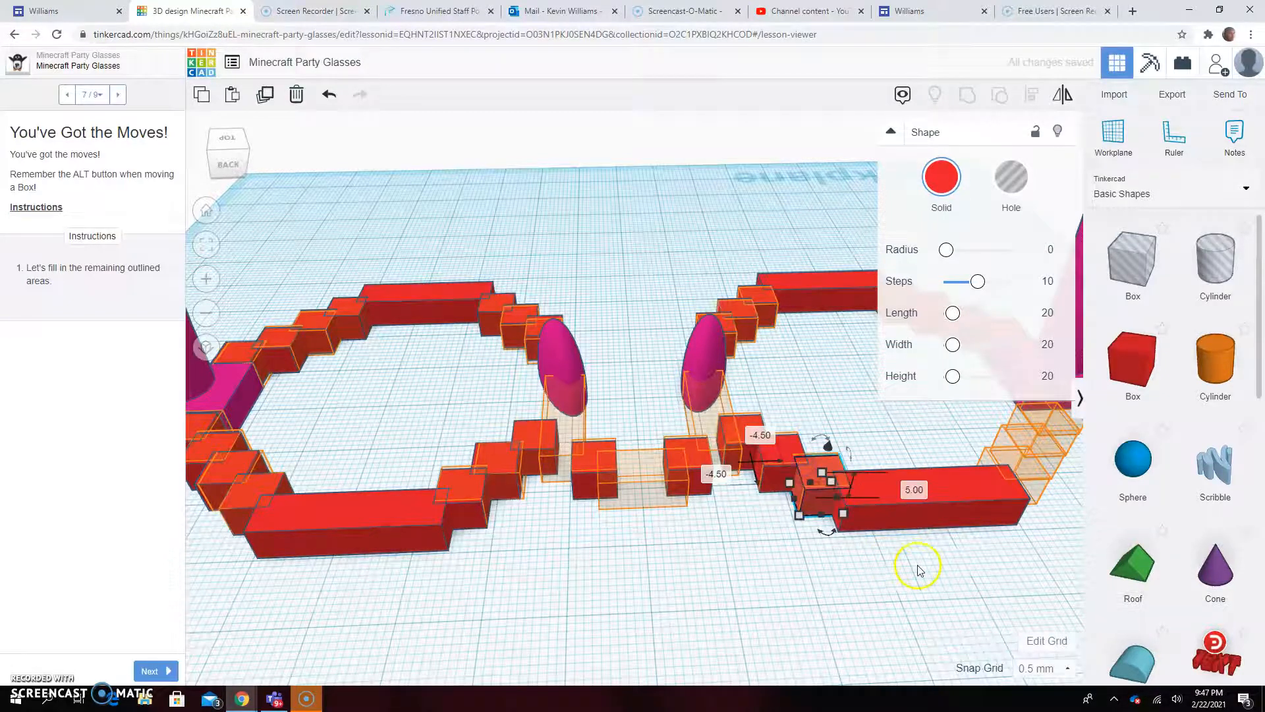
{"action": "right_click_drag", "start_coordinate": [923, 590], "coordinate": [872, 585]}
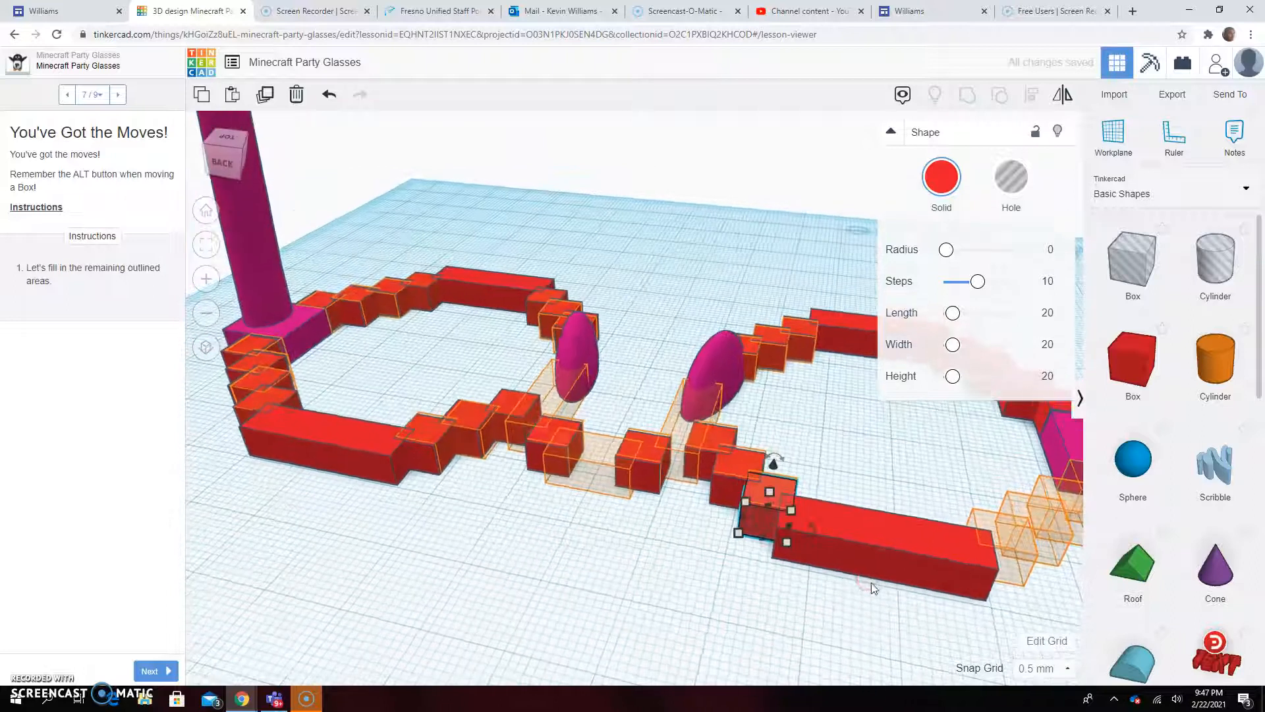
{"action": "scroll", "coordinate": [864, 590], "scroll_direction": "down", "scroll_amount": 5}
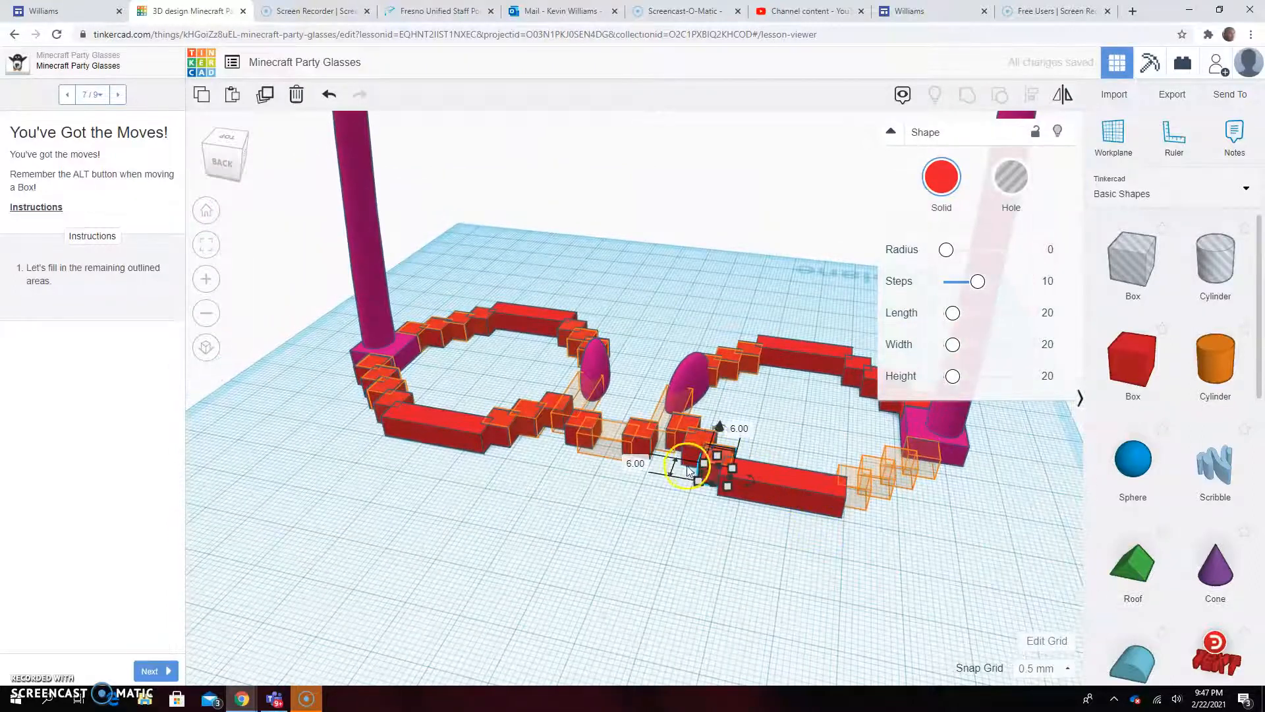
{"action": "left_click_drag", "start_coordinate": [705, 452], "coordinate": [894, 456]}
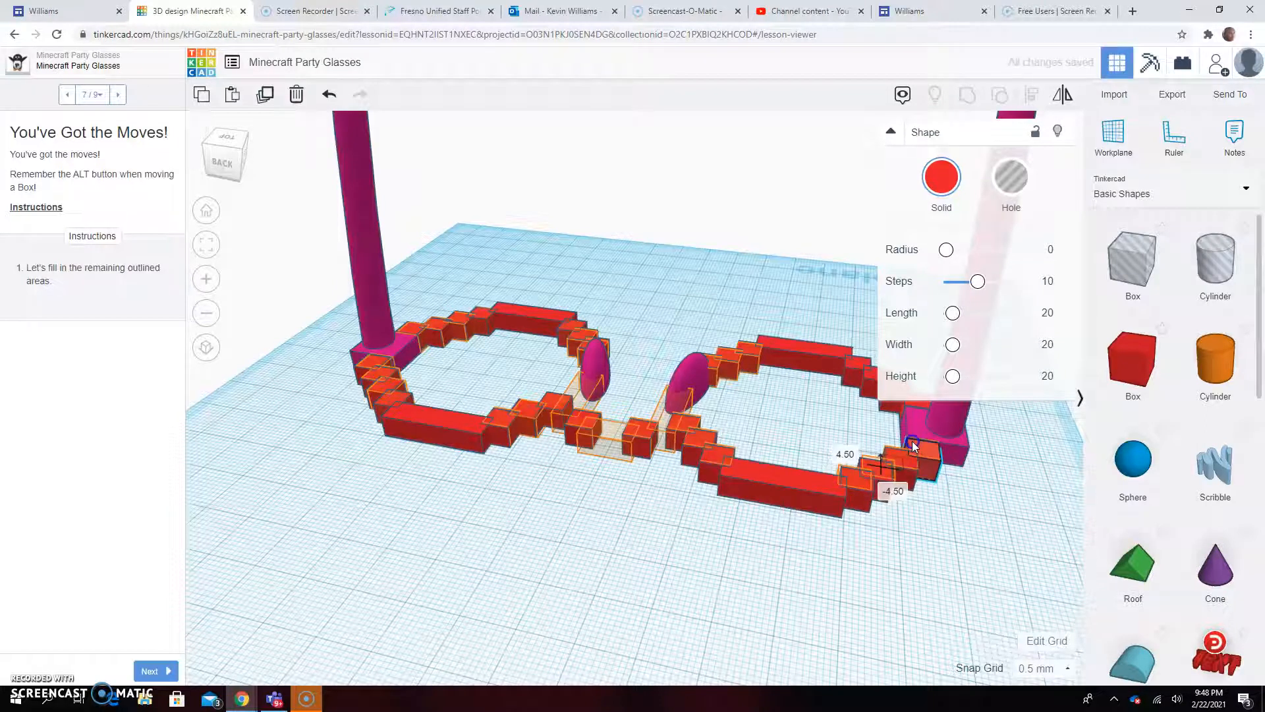
{"action": "left_click", "coordinate": [698, 555]}
- Duplicate a small red box into the outline behind one nose piece and stretch the copy to 18 mm to reach it
{"action": "right_click_drag", "start_coordinate": [762, 585], "coordinate": [273, 592]}
{"action": "scroll", "coordinate": [698, 415], "scroll_direction": "up", "scroll_amount": 5}
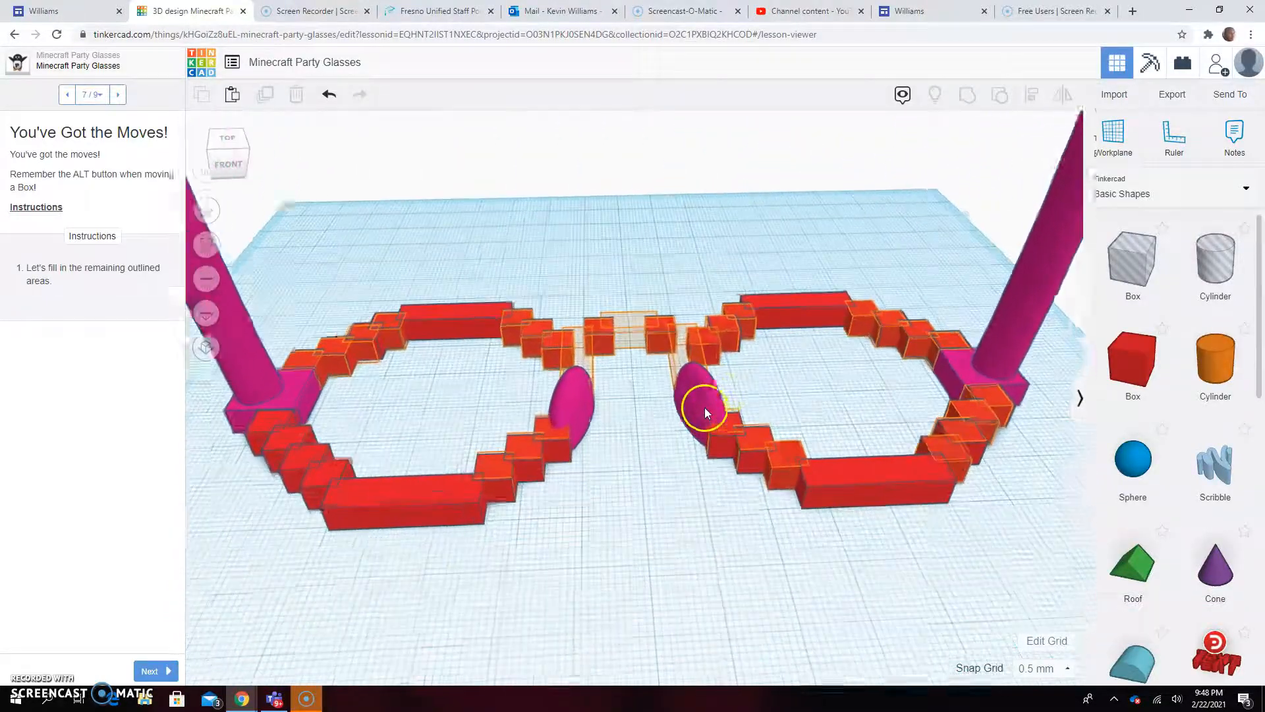
{"action": "scroll", "coordinate": [705, 435], "scroll_direction": "up", "scroll_amount": 2}
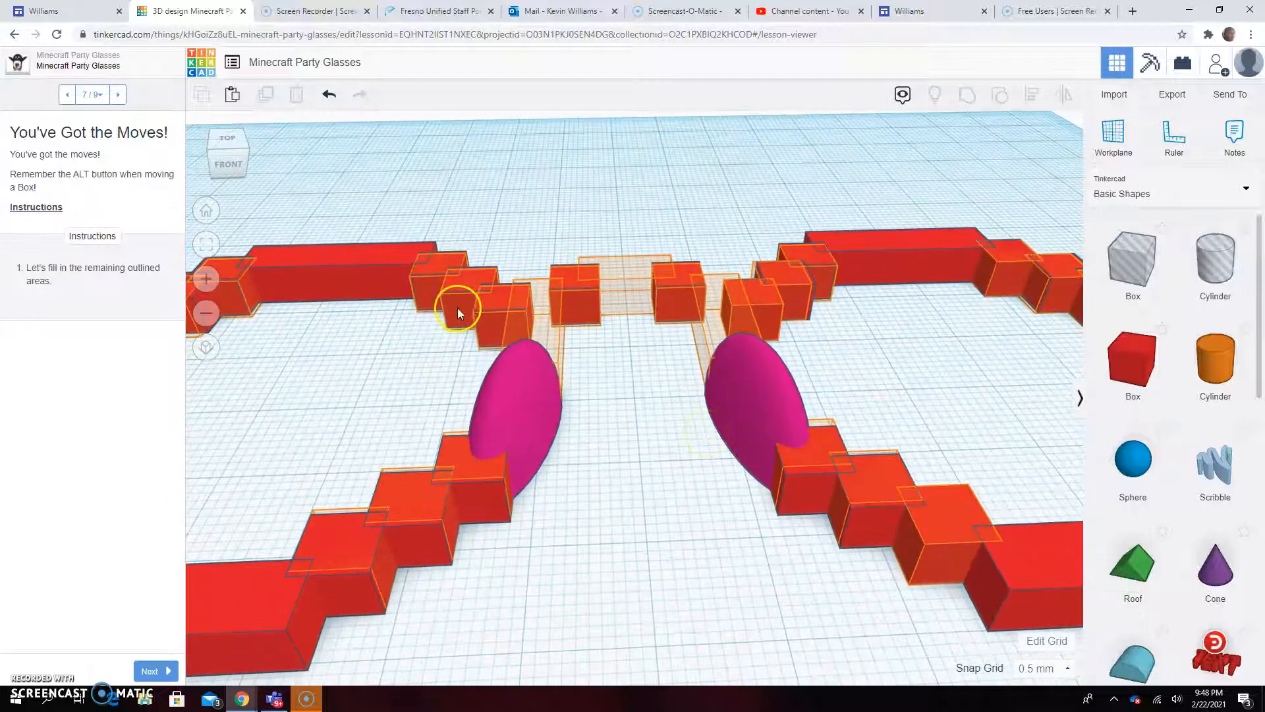
{"action": "right_click_drag", "start_coordinate": [337, 439], "coordinate": [496, 464]}
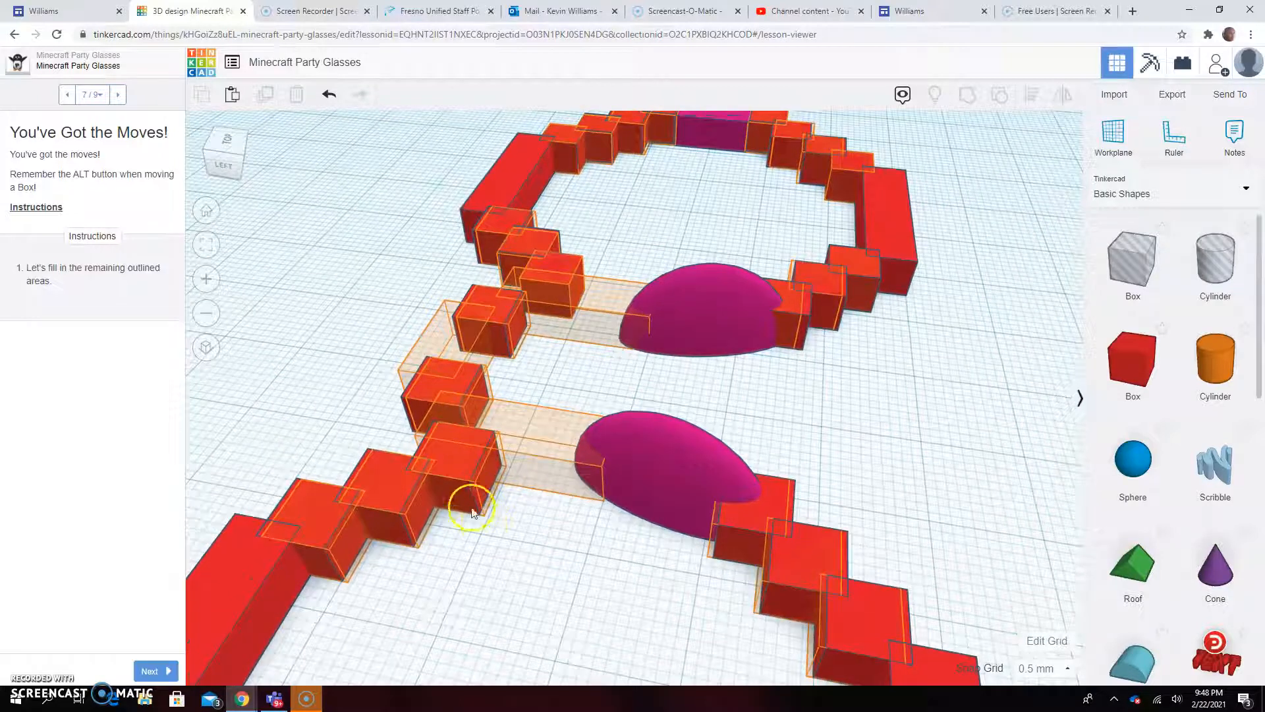
{"action": "left_click", "coordinate": [459, 467]}
{"action": "left_click_drag", "start_coordinate": [468, 439], "coordinate": [475, 414]}
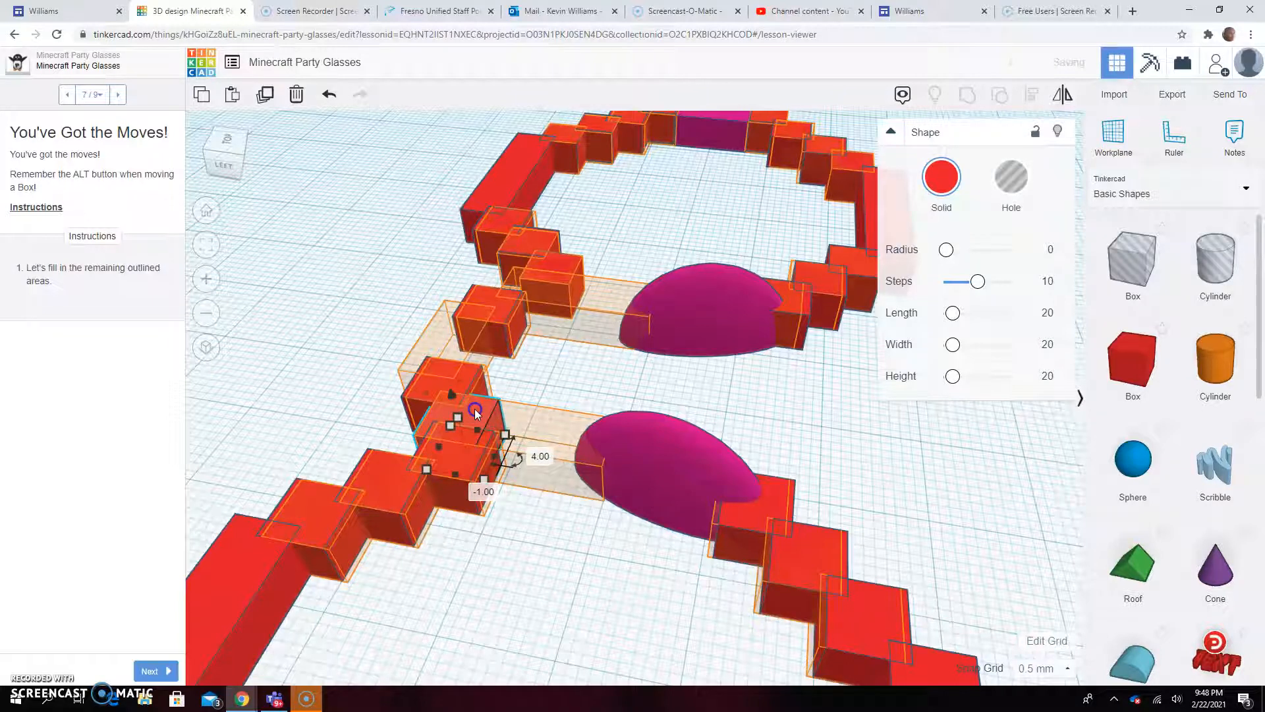
{"action": "left_click_drag", "start_coordinate": [498, 459], "coordinate": [610, 485]}
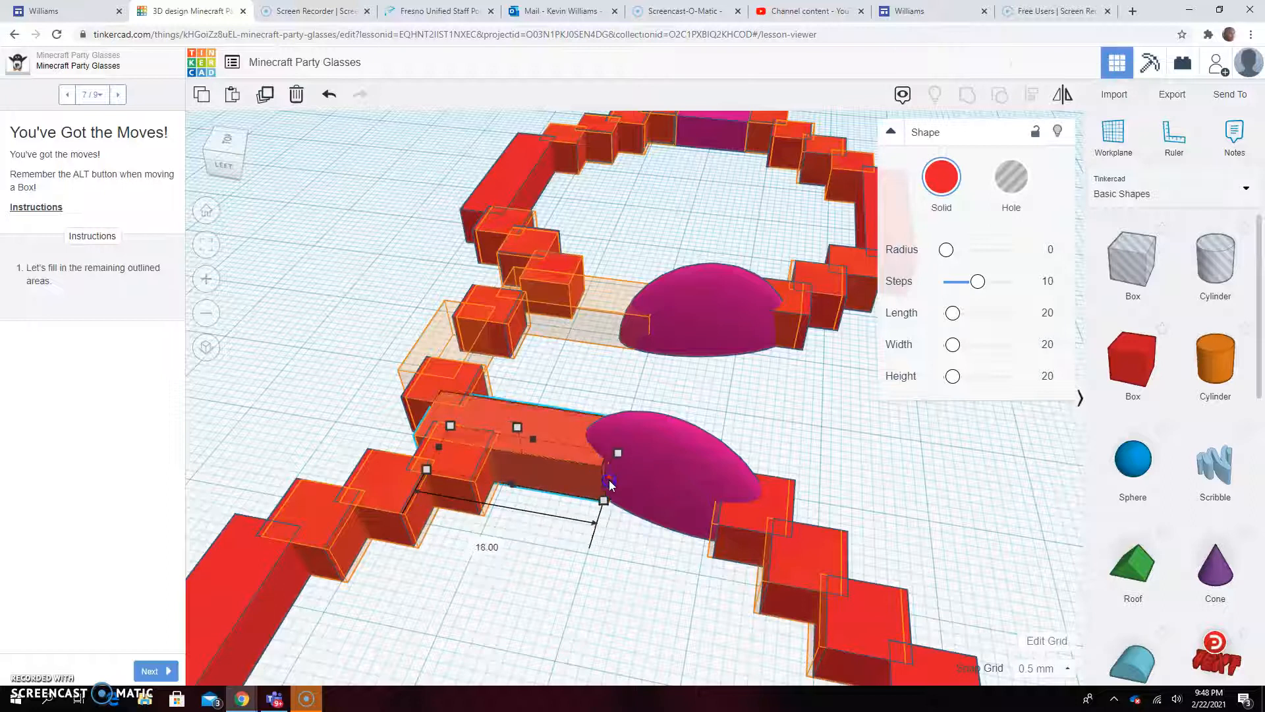
- Duplicate the small box beside the bridge into the other nose piece's outline and stretch the copy to 18 mm
{"action": "left_click", "coordinate": [489, 323]}
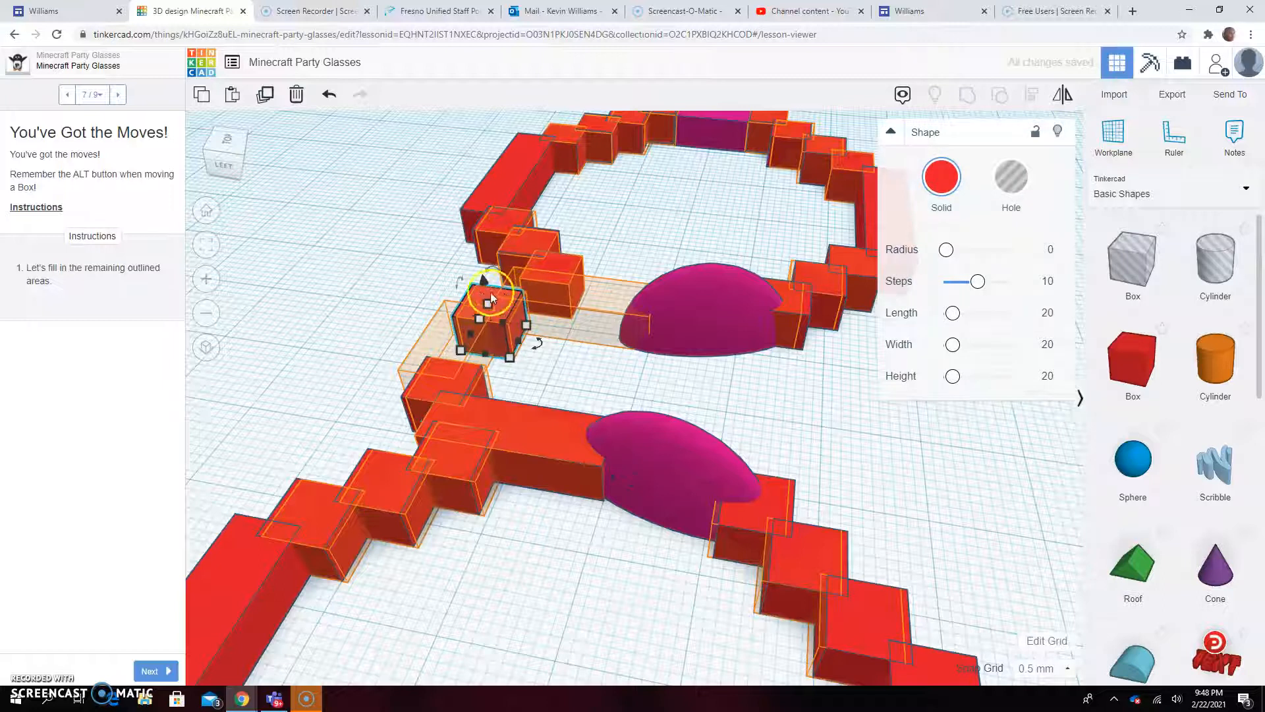
{"action": "left_click_drag", "start_coordinate": [479, 300], "coordinate": [522, 280]}
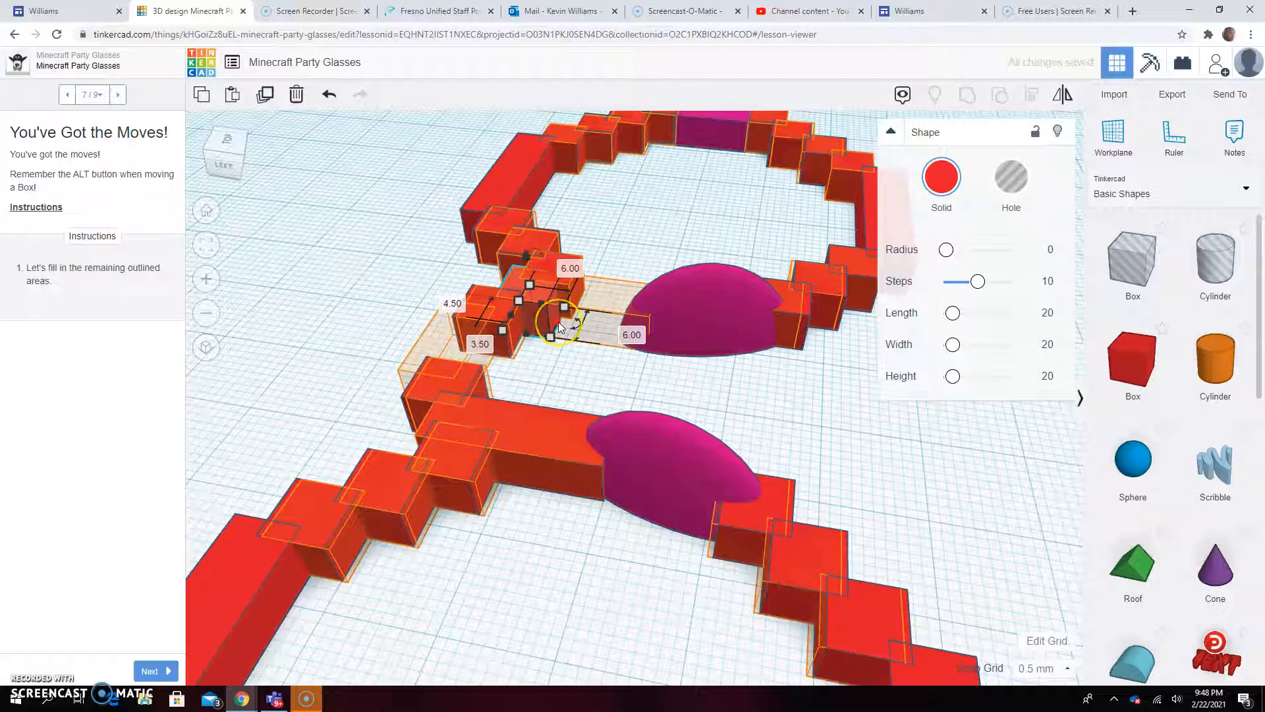
{"action": "left_click_drag", "start_coordinate": [559, 327], "coordinate": [651, 342]}
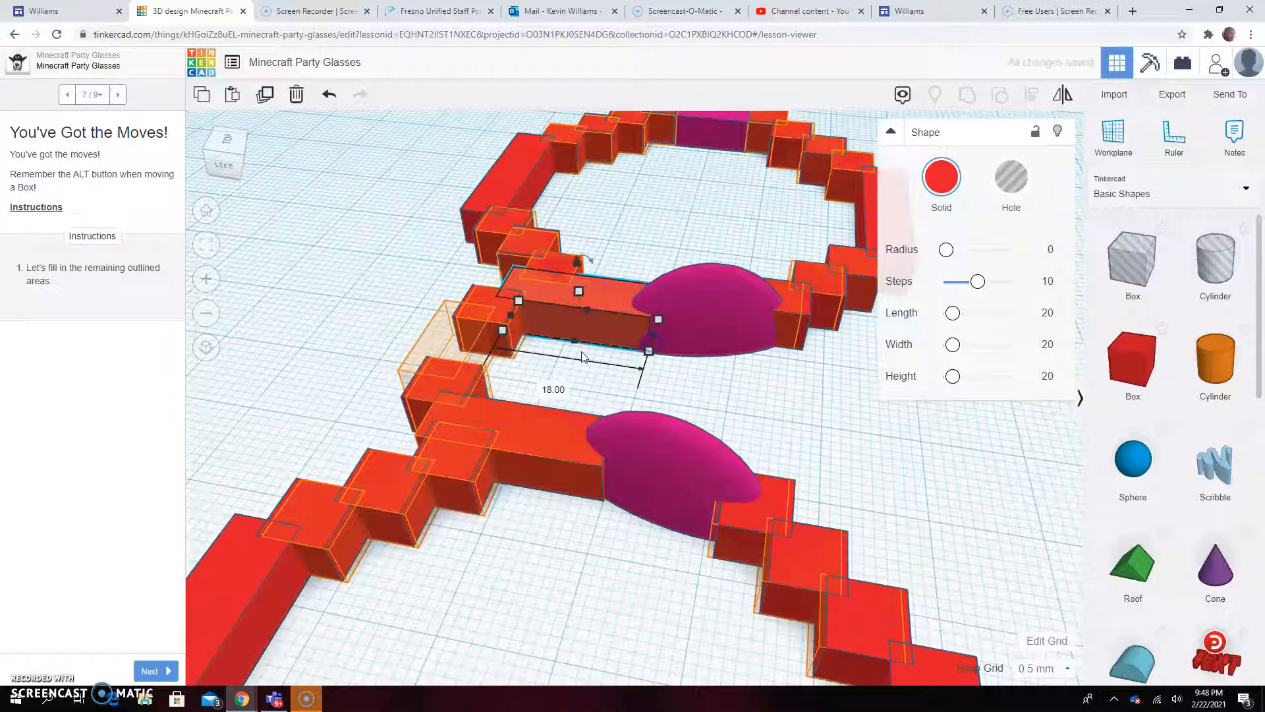
- Duplicate a small box into the central bridge outline and stretch the copy to 12 mm to join both lenses
{"action": "left_click", "coordinate": [298, 411]}
{"action": "right_click_drag", "start_coordinate": [296, 409], "coordinate": [568, 419]}
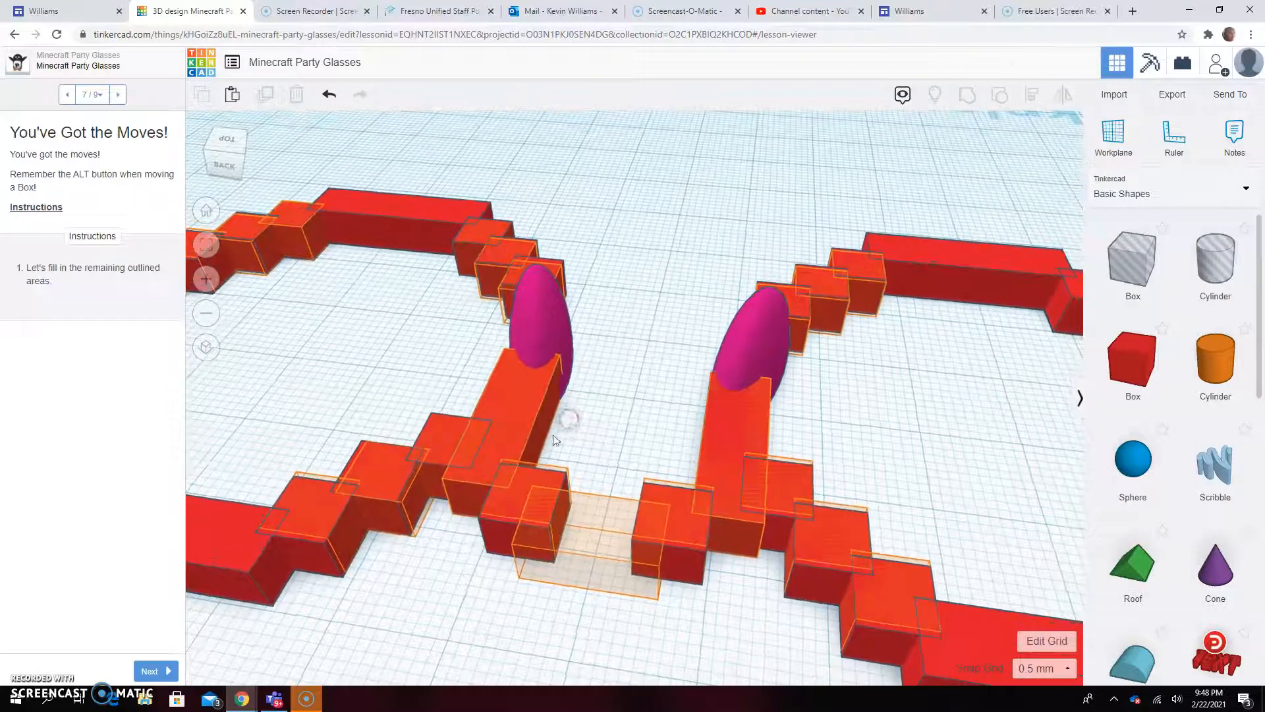
{"action": "left_click", "coordinate": [522, 494]}
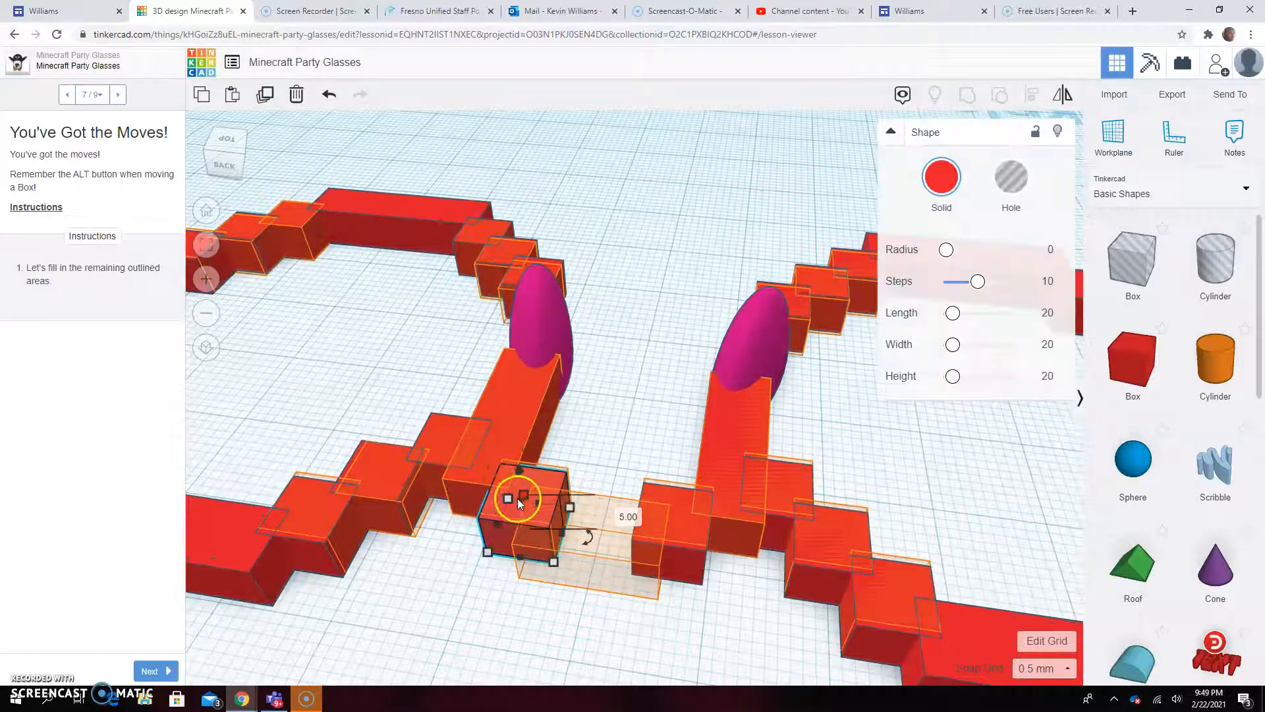
{"action": "left_click_drag", "start_coordinate": [504, 502], "coordinate": [523, 528]}
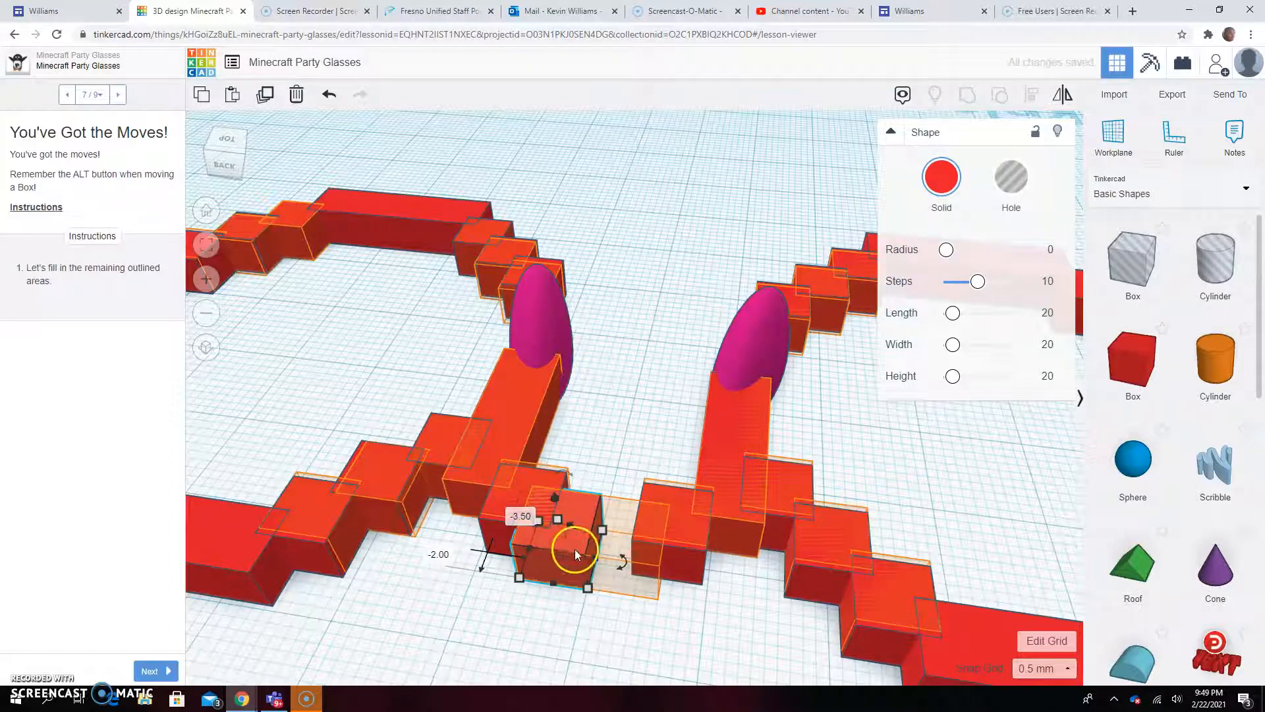
{"action": "left_click_drag", "start_coordinate": [595, 559], "coordinate": [665, 566]}
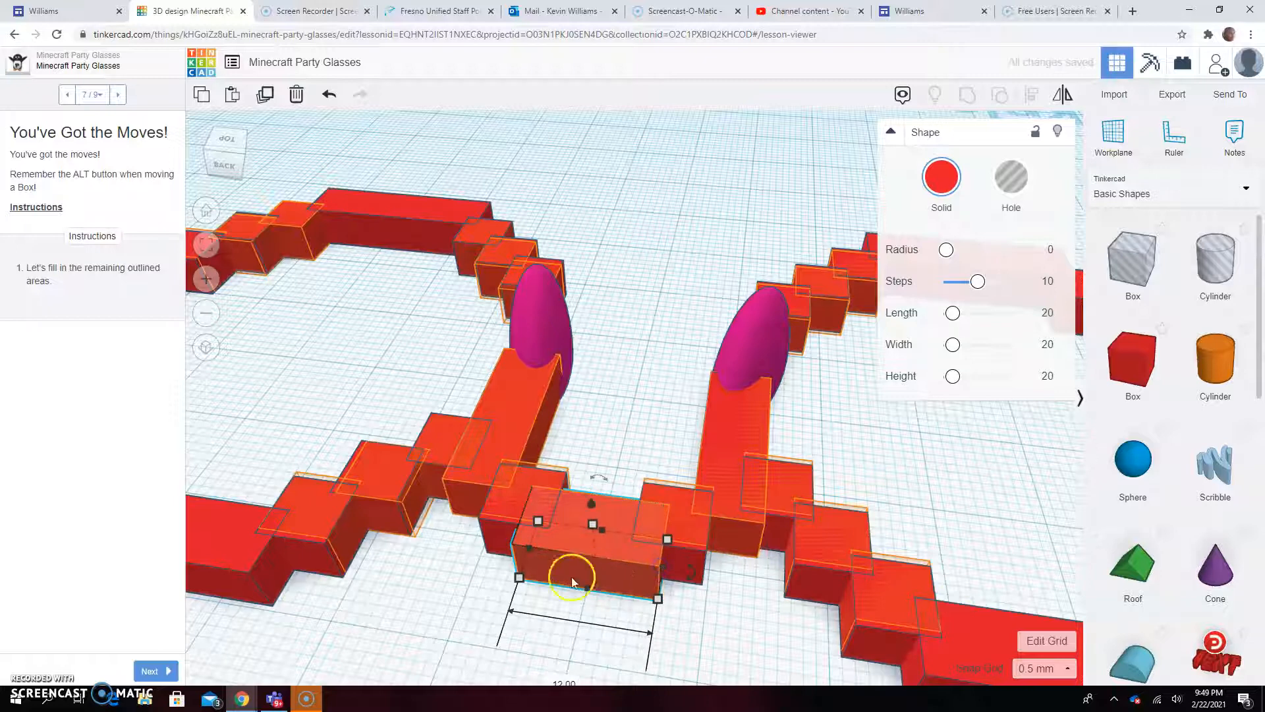
{"action": "left_click", "coordinate": [440, 605]}
- Check the filled frame from the front and advance the lesson to the Almost There! instructions
{"action": "scroll", "coordinate": [448, 560], "scroll_direction": "down", "scroll_amount": 6}
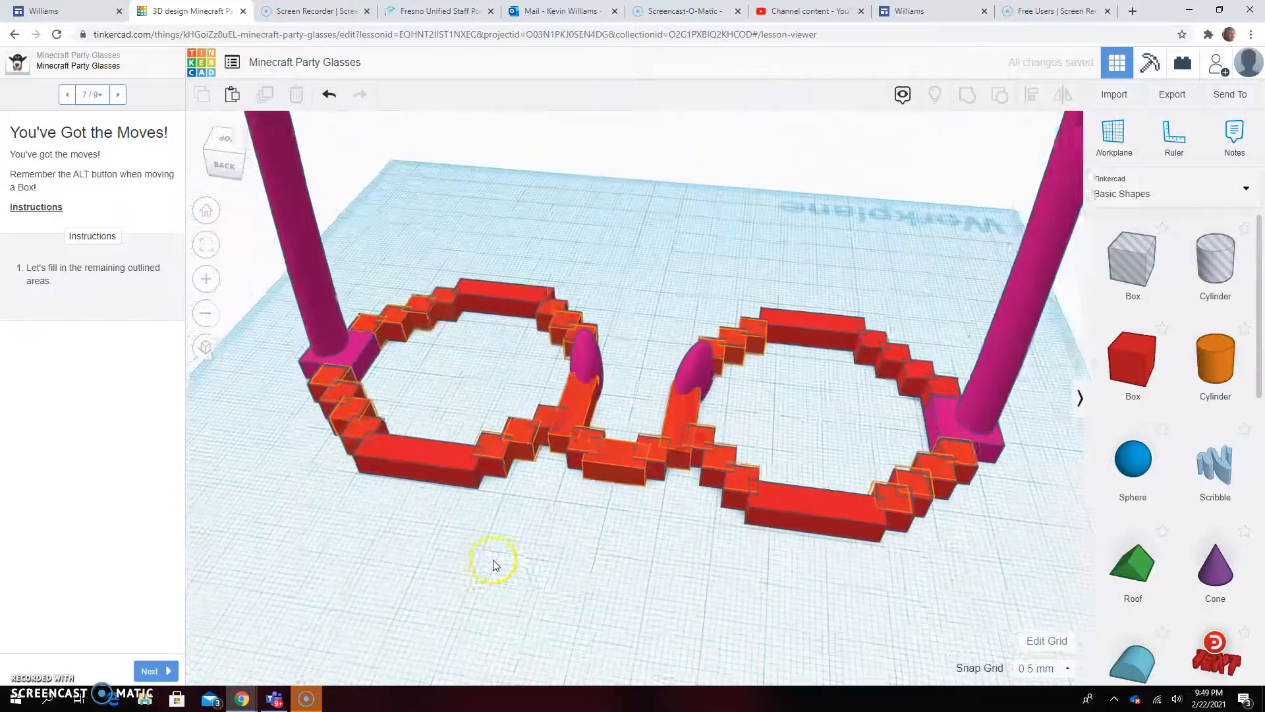
{"action": "right_click_drag", "start_coordinate": [825, 576], "coordinate": [446, 596]}
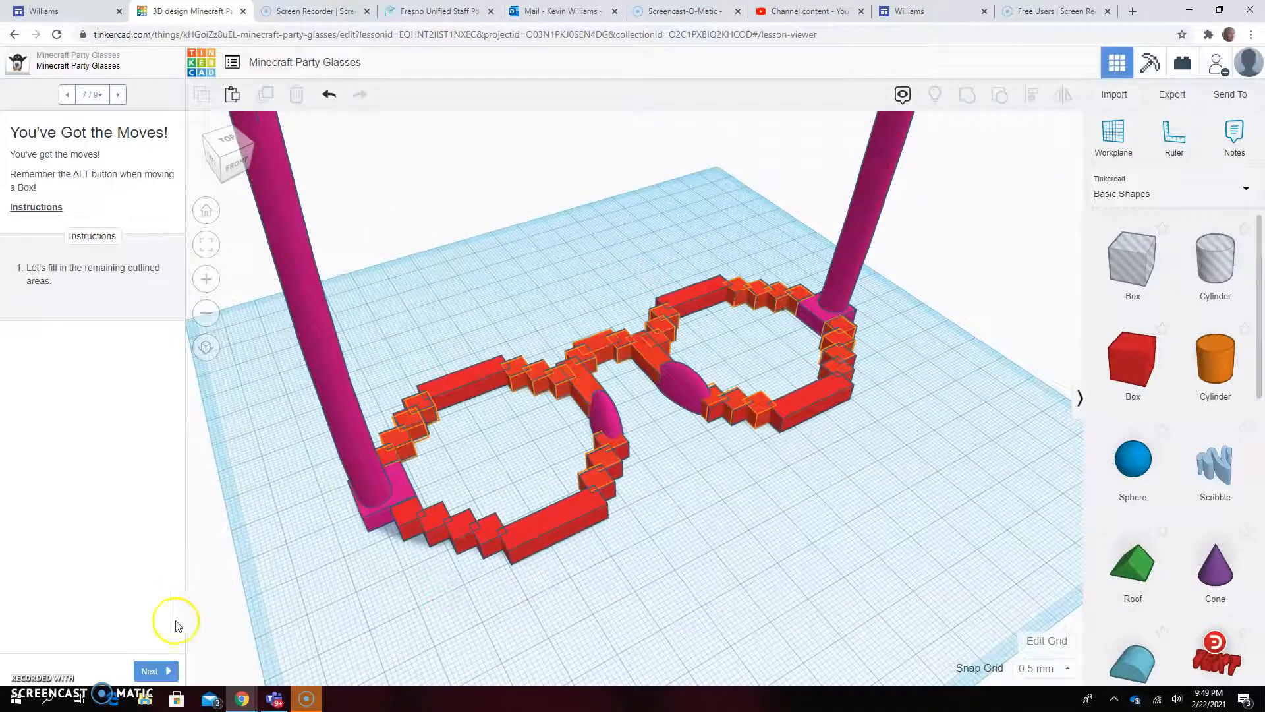
{"action": "left_click", "coordinate": [151, 671]}
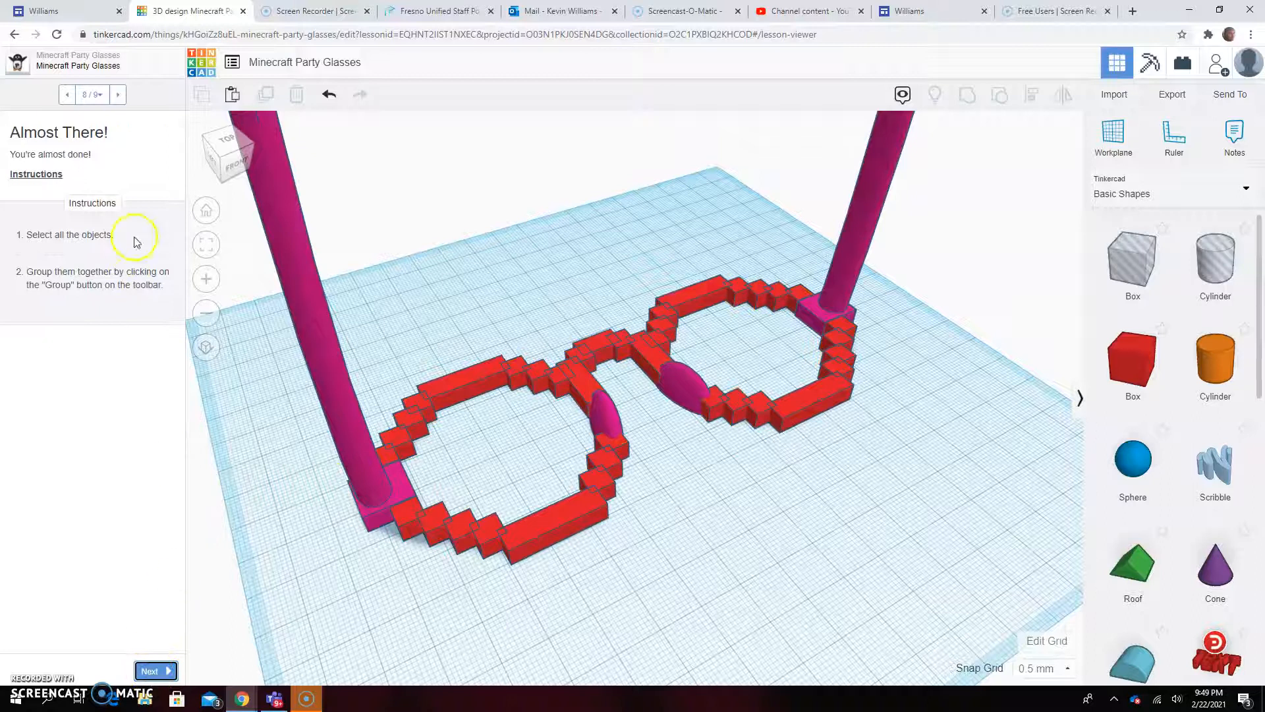
- Select all the objects of the glasses and group them into a single shape
{"action": "scroll", "coordinate": [428, 611], "scroll_direction": "down", "scroll_amount": 3}
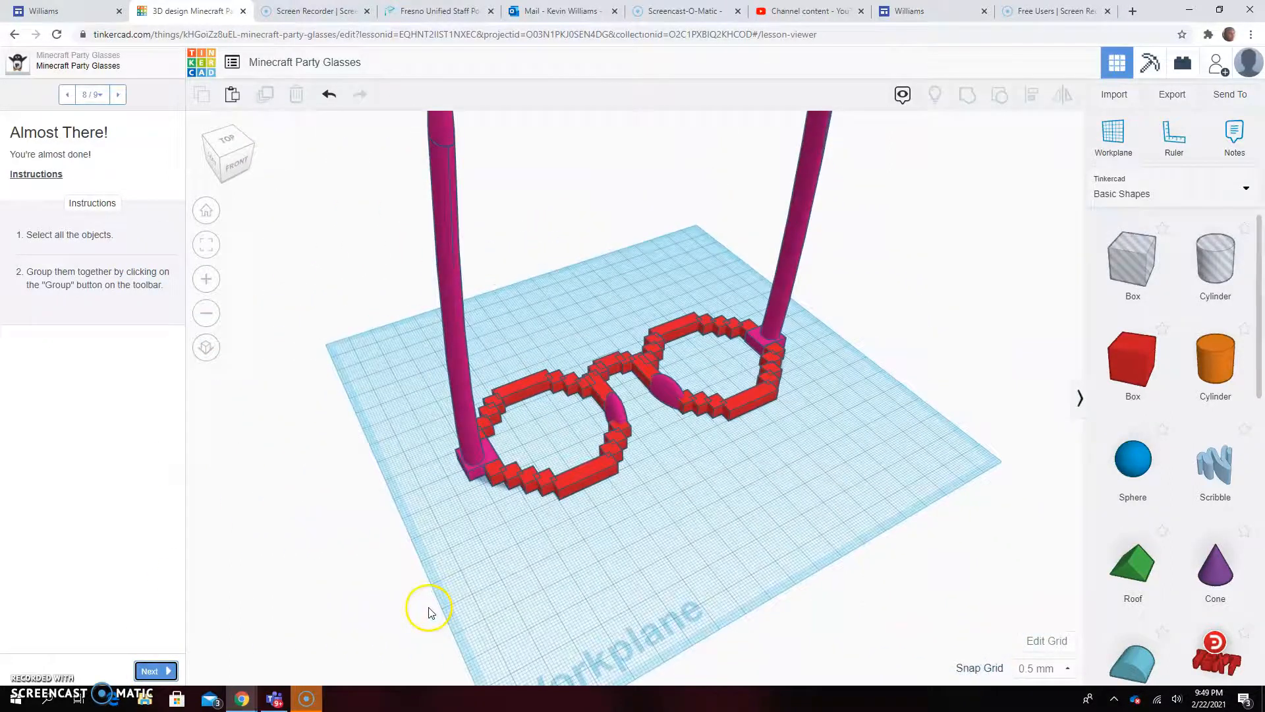
{"action": "scroll", "coordinate": [562, 511], "scroll_direction": "up", "scroll_amount": 2}
{"action": "scroll", "coordinate": [623, 507], "scroll_direction": "down", "scroll_amount": 4}
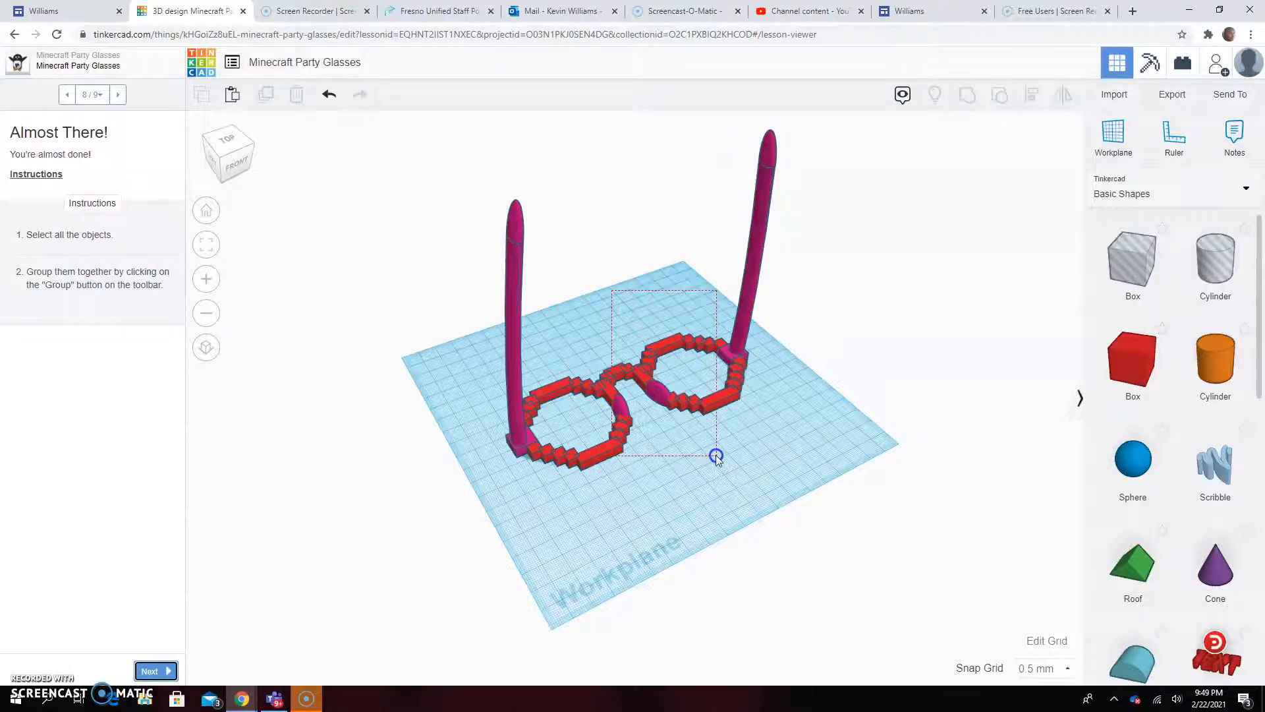
{"action": "left_click_drag", "start_coordinate": [716, 456], "coordinate": [717, 456]}
{"action": "left_click", "coordinate": [556, 337]}
{"action": "right_click_drag", "start_coordinate": [556, 338], "coordinate": [572, 342]}
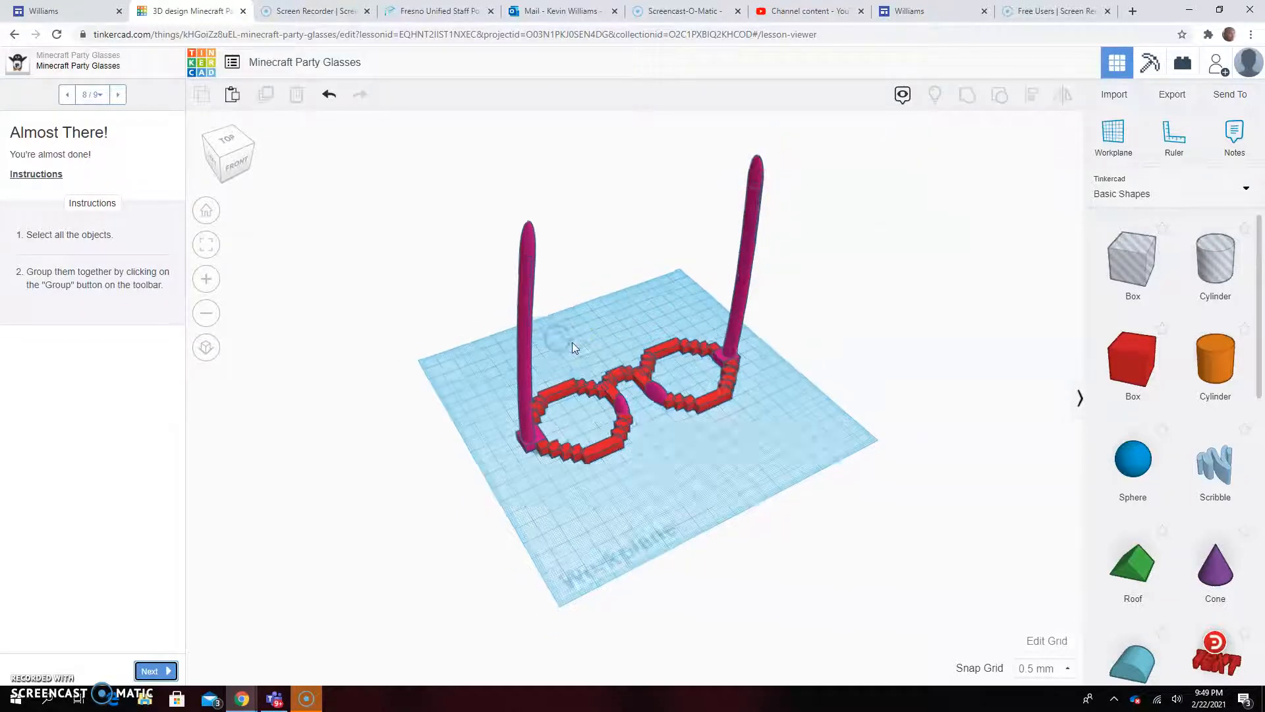
{"action": "scroll", "coordinate": [572, 342], "scroll_direction": "down", "scroll_amount": 3}
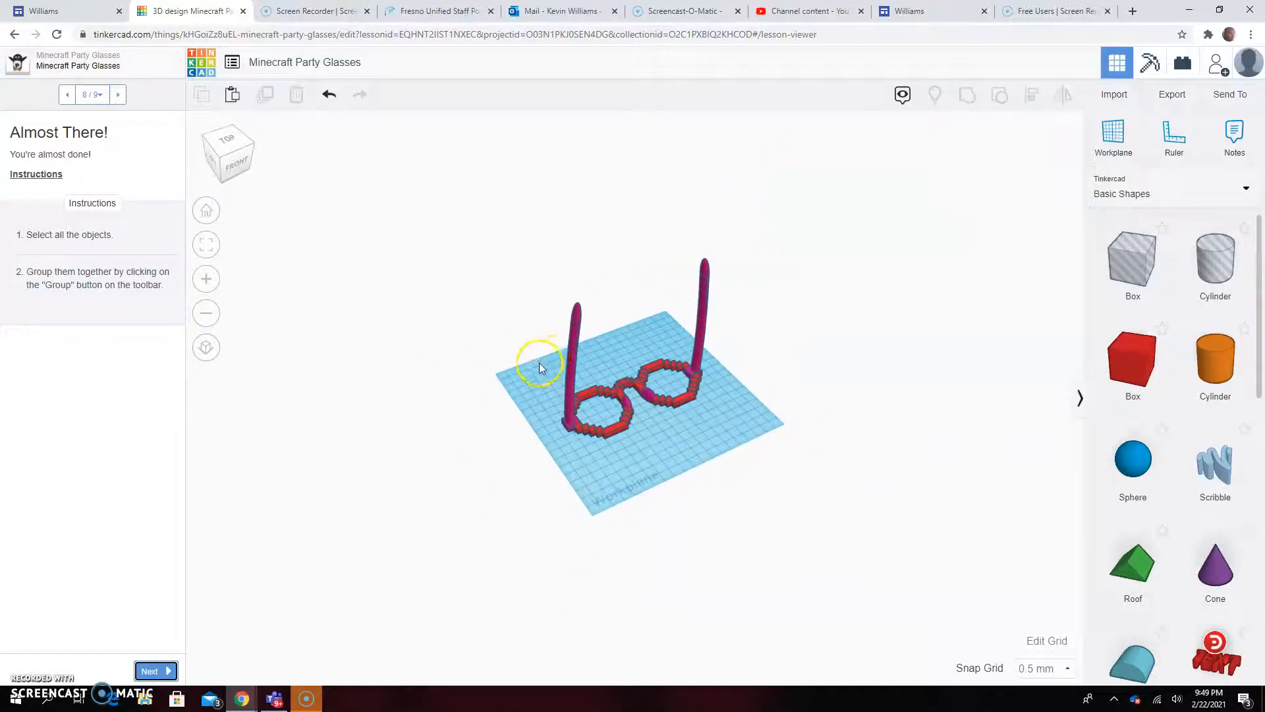
{"action": "left_click_drag", "start_coordinate": [537, 363], "coordinate": [610, 364]}
{"action": "left_click_drag", "start_coordinate": [742, 424], "coordinate": [763, 441]}
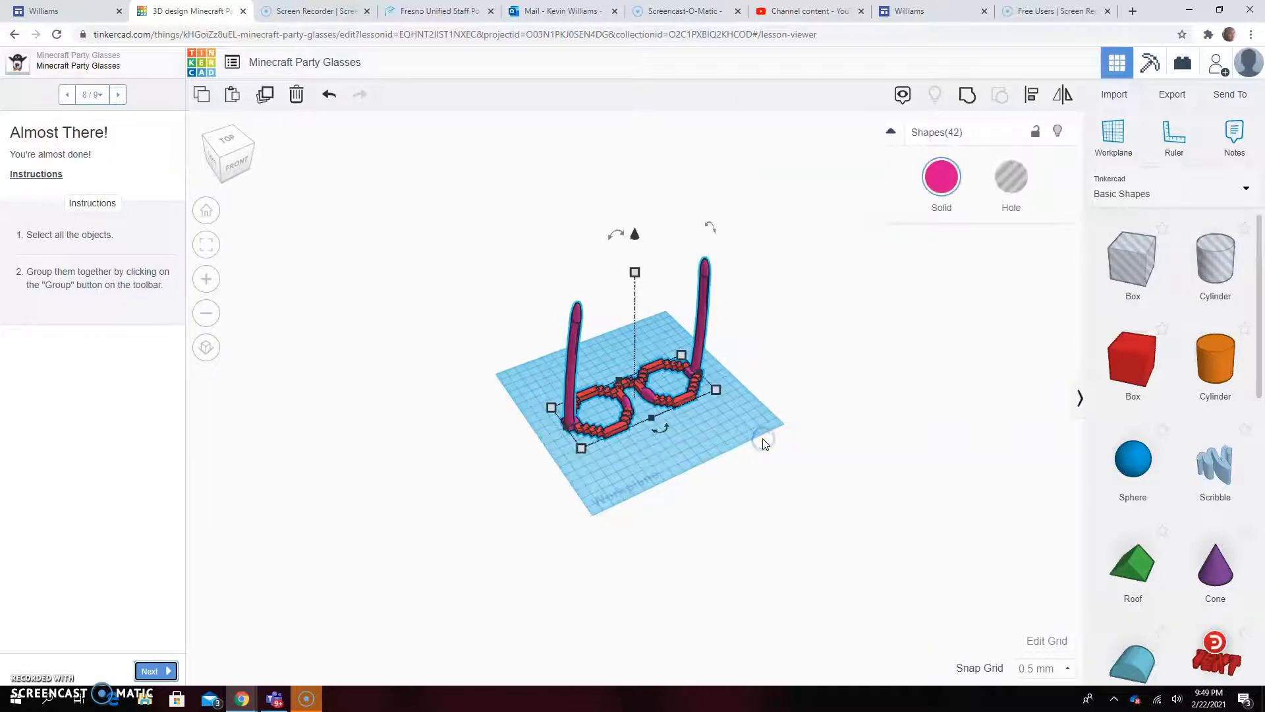
{"action": "key", "text": "f"}
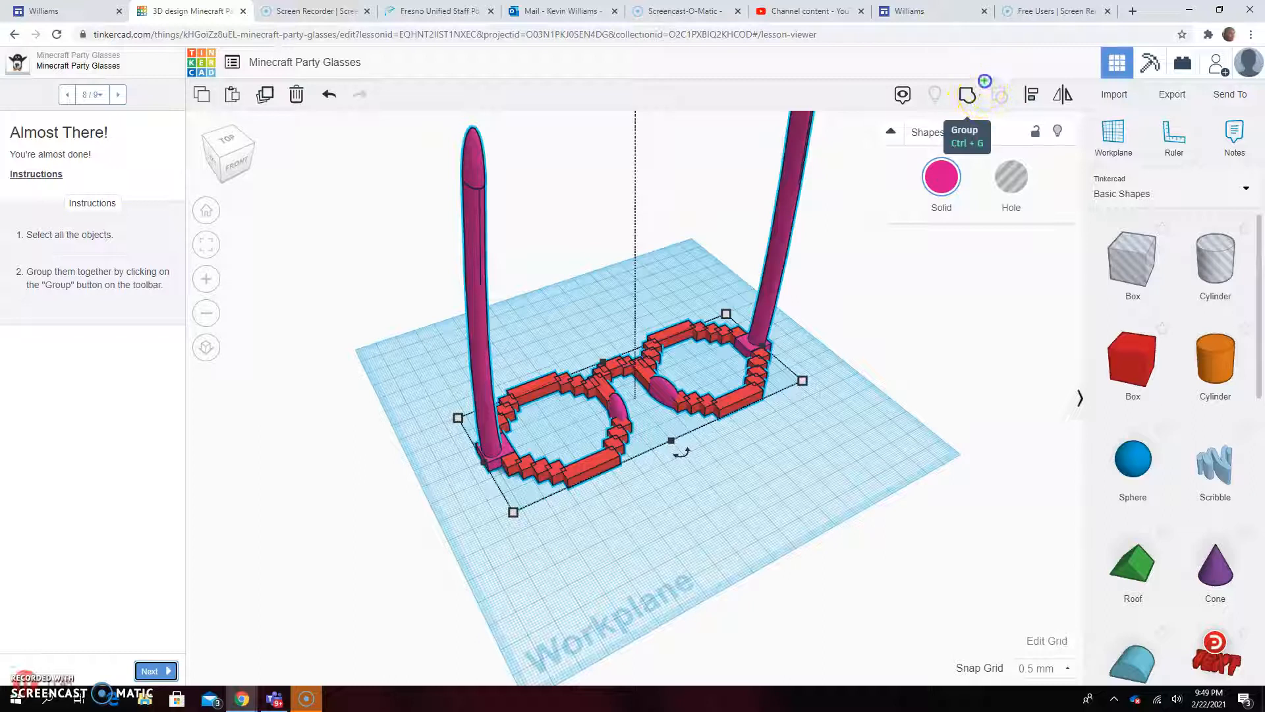
{"action": "left_click", "coordinate": [965, 97]}
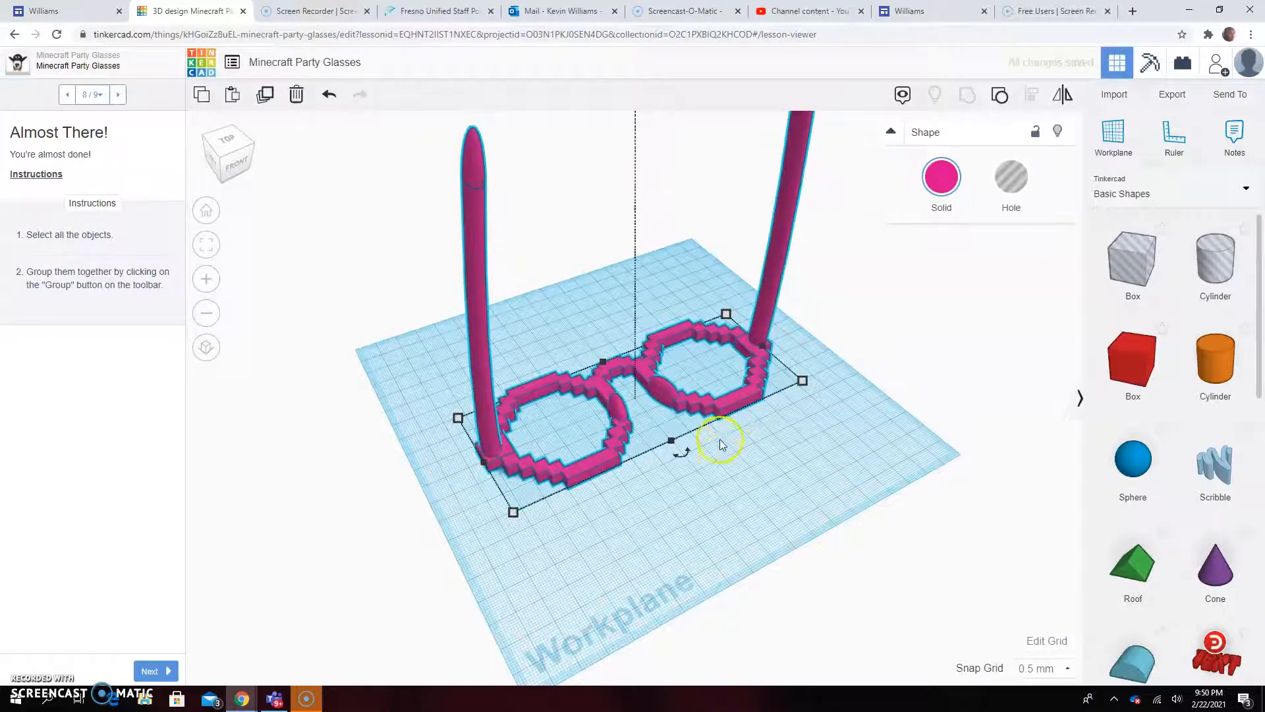
{"action": "left_click", "coordinate": [654, 493]}
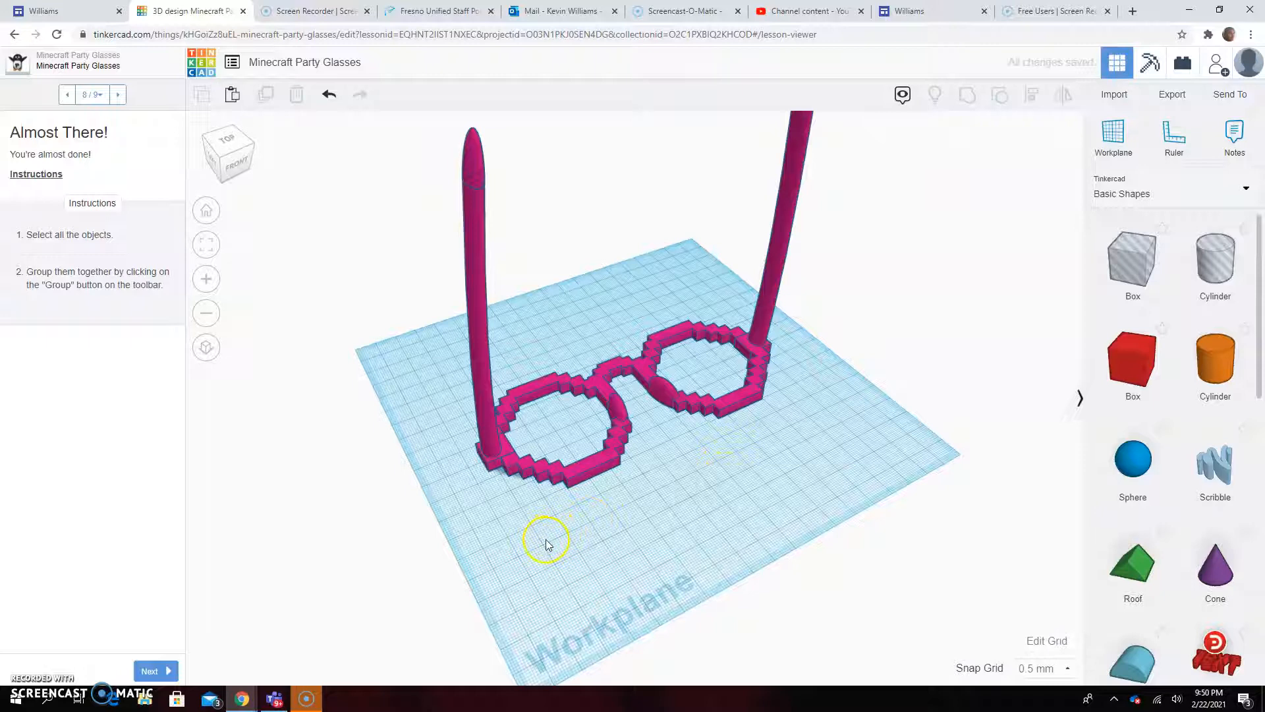
- Advance the lesson to its final Party On! page and switch the shape library to Text and numbers
{"action": "right_click_drag", "start_coordinate": [537, 540], "coordinate": [452, 545]}
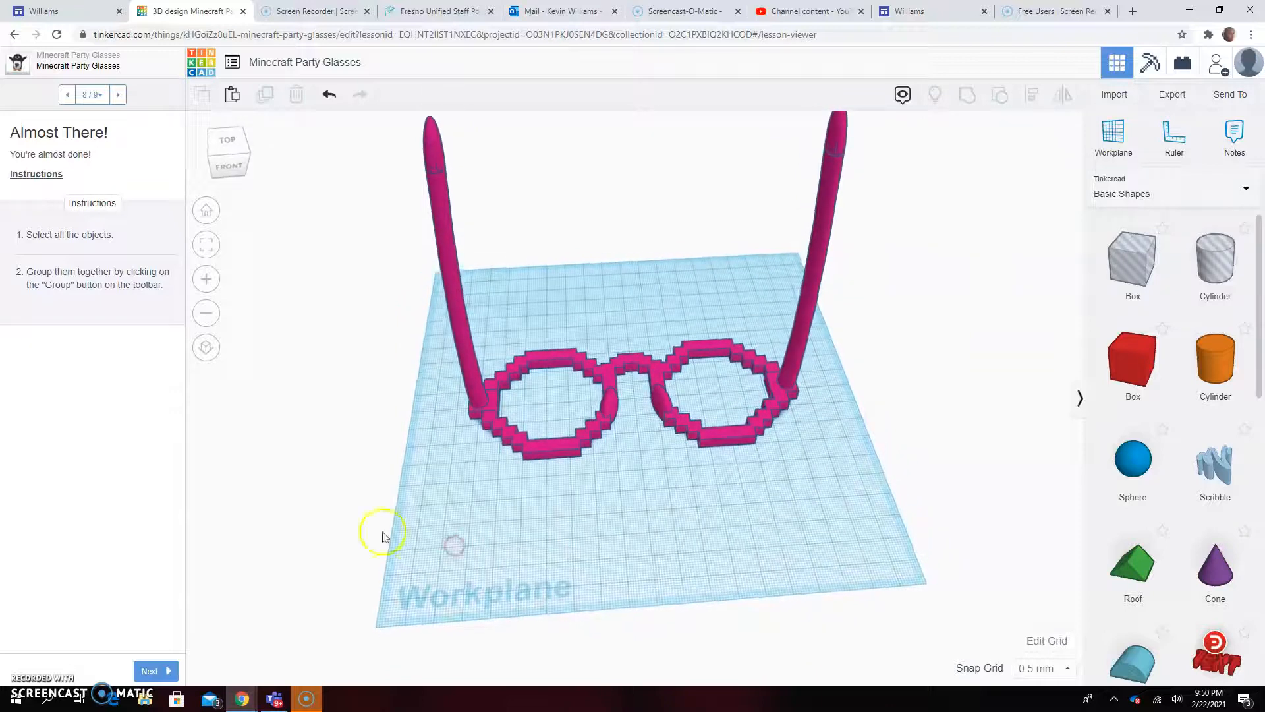
{"action": "left_click", "coordinate": [146, 670]}
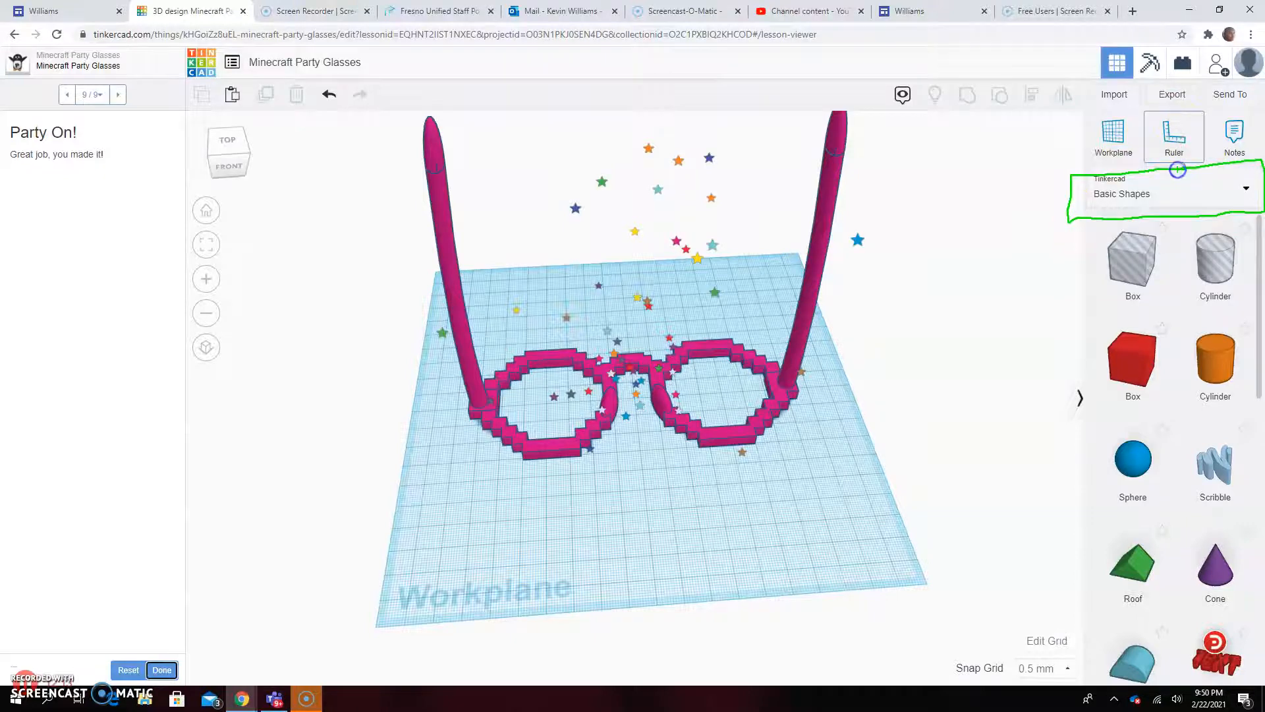
{"action": "left_click", "coordinate": [1247, 192]}
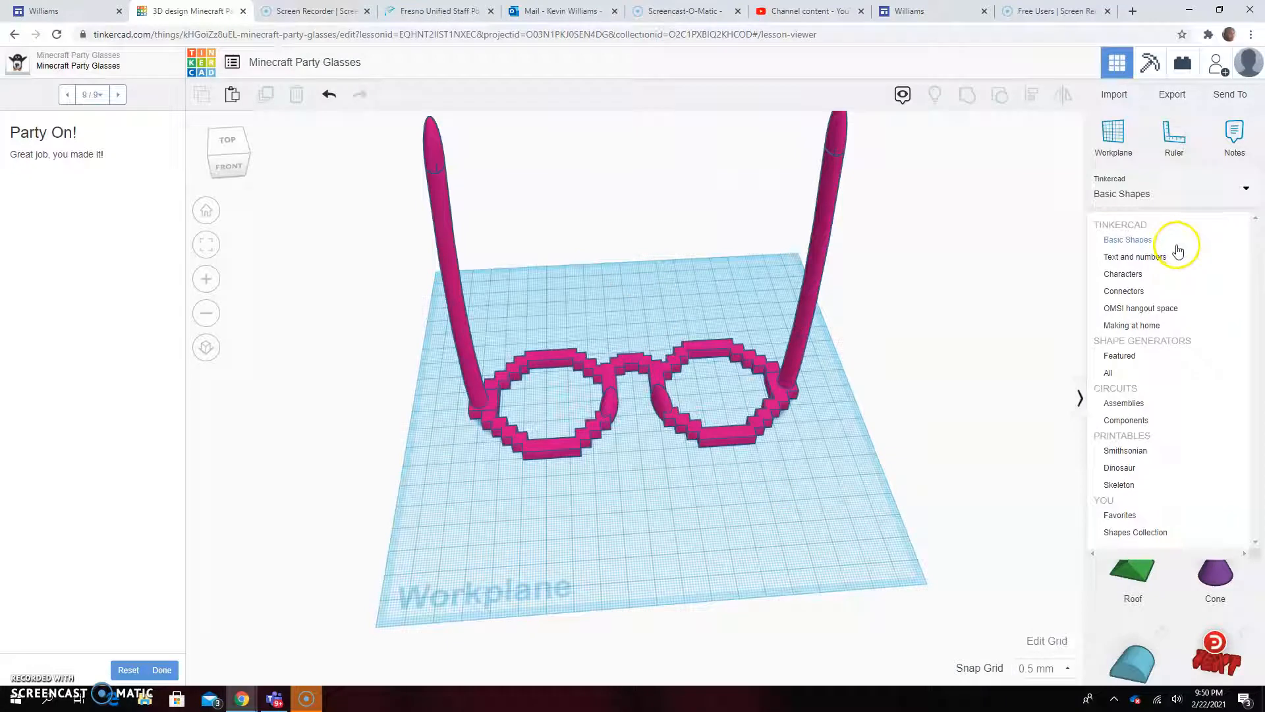
{"action": "left_click_drag", "start_coordinate": [1175, 246], "coordinate": [1095, 249]}
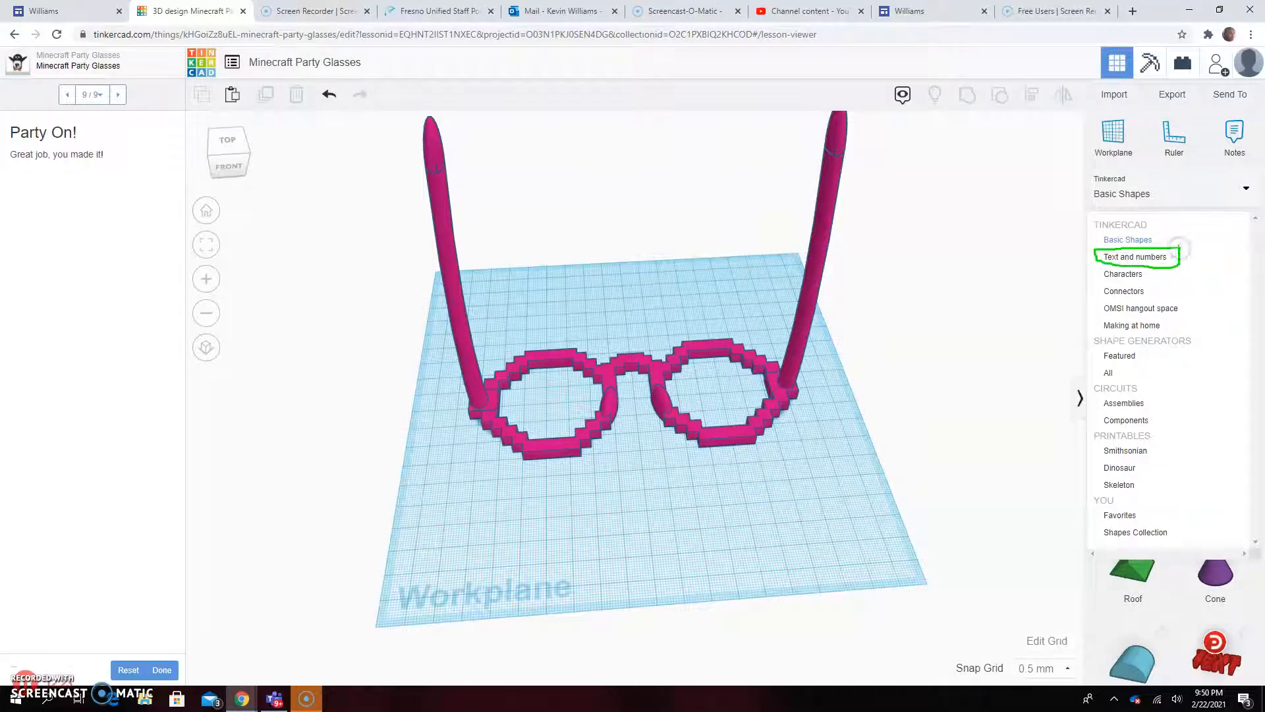
{"action": "left_click", "coordinate": [1141, 256]}
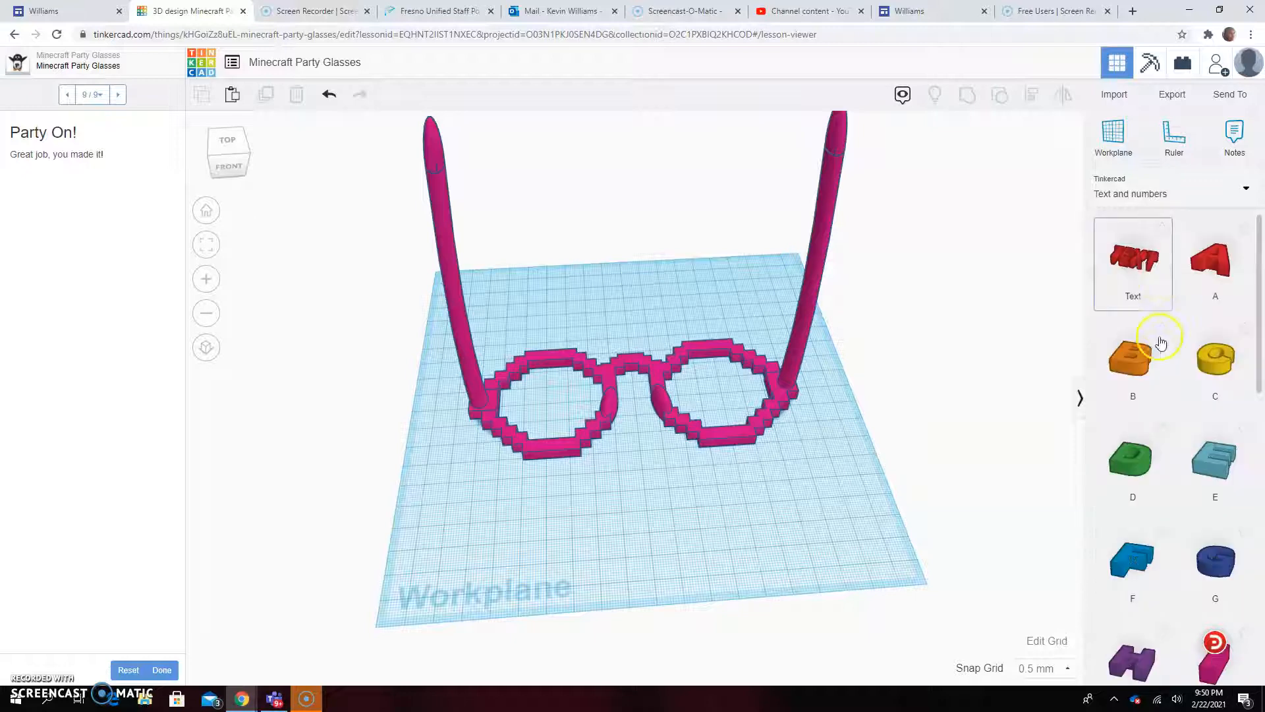
- Place the letter shapes K, T and W in a row on the workplane in front of the glasses
{"action": "scroll", "coordinate": [1150, 462], "scroll_direction": "down", "scroll_amount": 5}
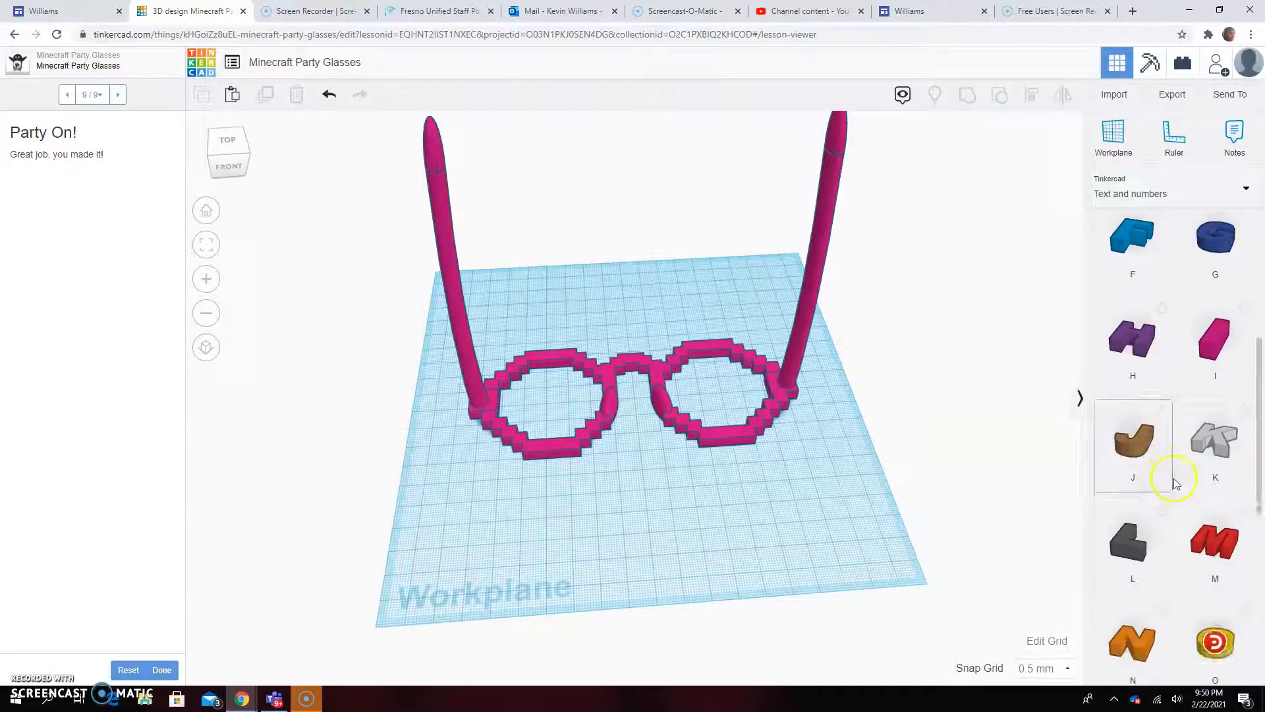
{"action": "left_click_drag", "start_coordinate": [1209, 429], "coordinate": [495, 505]}
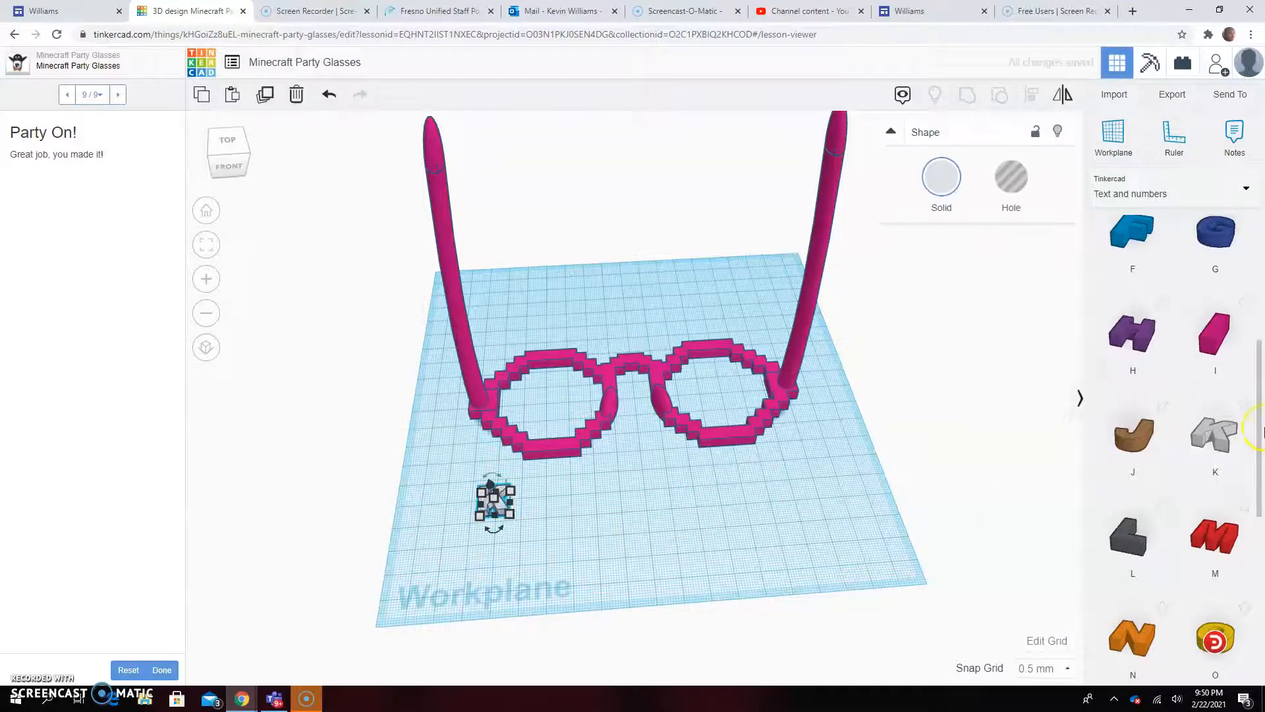
{"action": "scroll", "coordinate": [1209, 527], "scroll_direction": "down", "scroll_amount": 5}
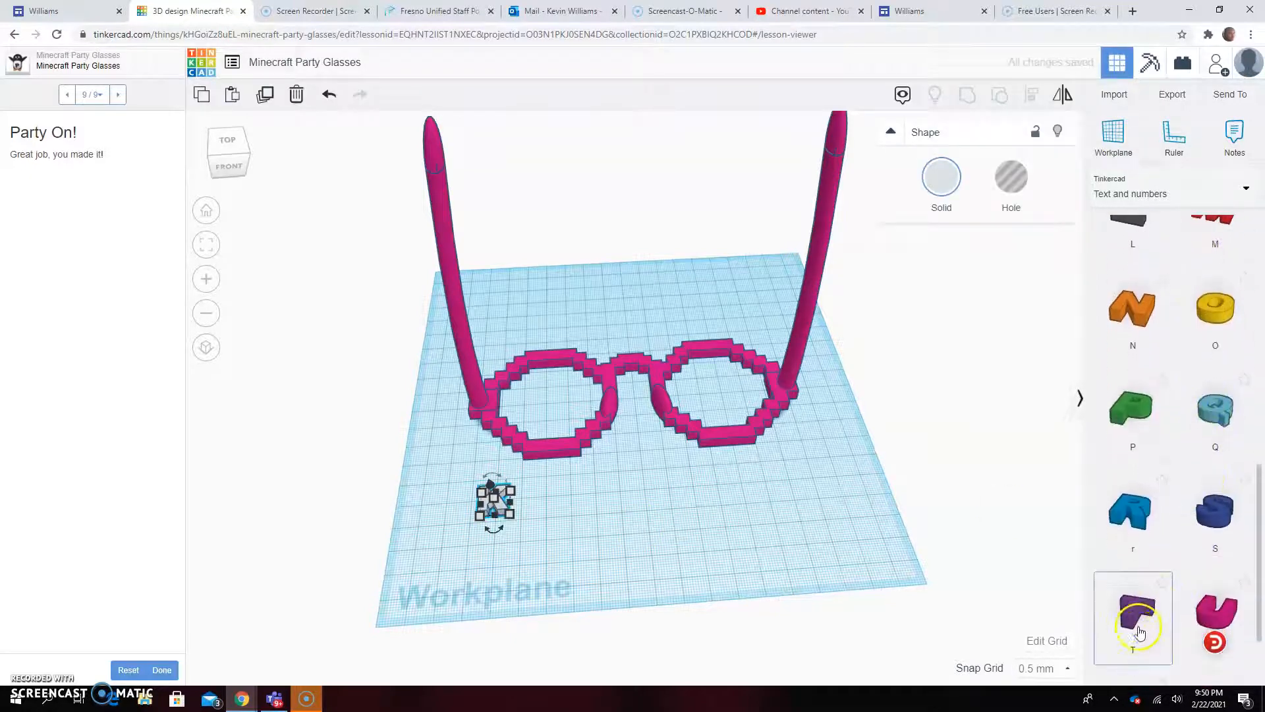
{"action": "left_click_drag", "start_coordinate": [1135, 612], "coordinate": [548, 504]}
{"action": "scroll", "coordinate": [1157, 525], "scroll_direction": "down", "scroll_amount": 2}
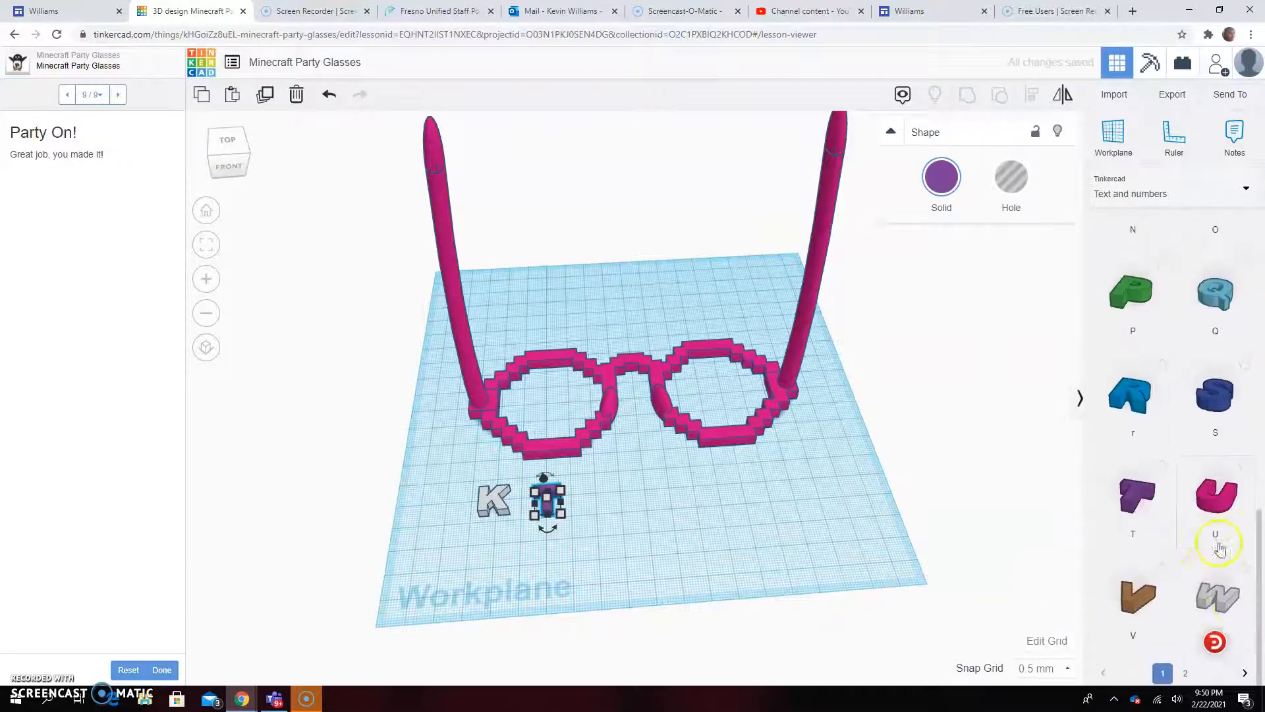
{"action": "left_click_drag", "start_coordinate": [1216, 597], "coordinate": [726, 485]}
- Move the T and then the K sideways to bring them closer to the W
{"action": "left_click_drag", "start_coordinate": [546, 498], "coordinate": [652, 486]}
{"action": "left_click", "coordinate": [489, 505]}
{"action": "left_click", "coordinate": [513, 547]}
{"action": "left_click_drag", "start_coordinate": [501, 506], "coordinate": [613, 500]}
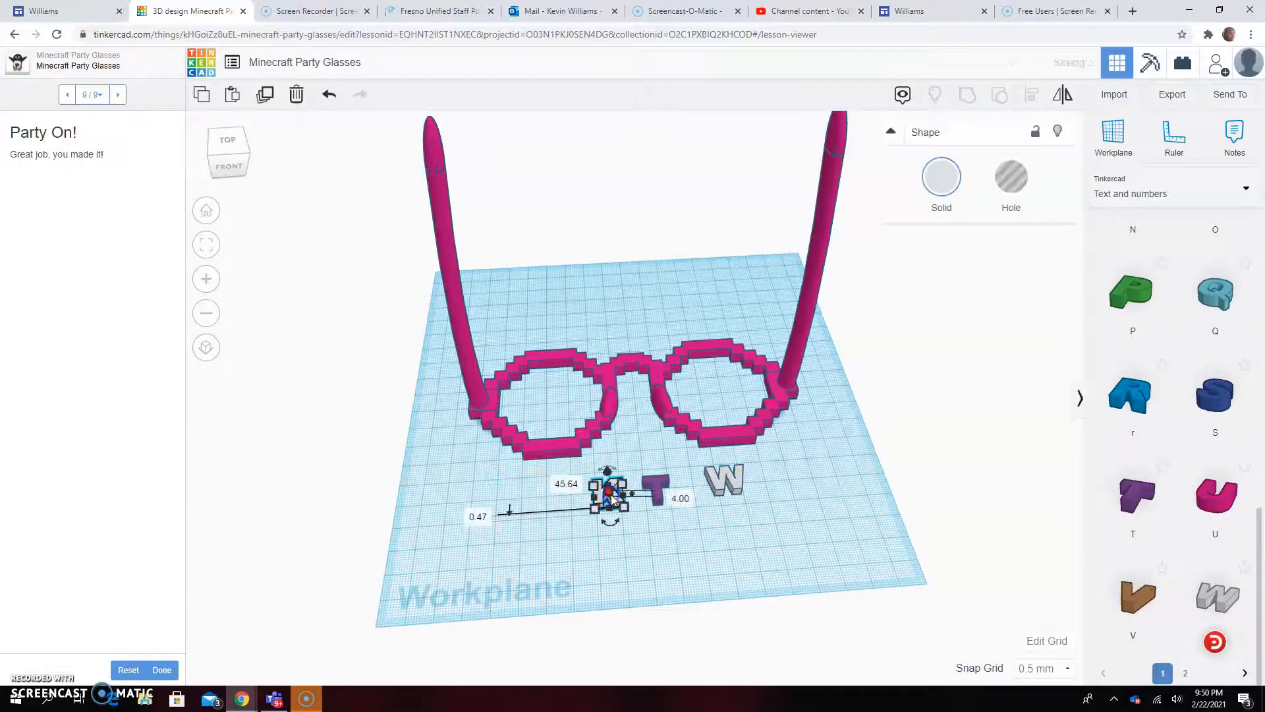
{"action": "left_click", "coordinate": [607, 564]}
- Rotate the letter W from lying flat to standing up on the workplane
{"action": "scroll", "coordinate": [683, 553], "scroll_direction": "up", "scroll_amount": 5}
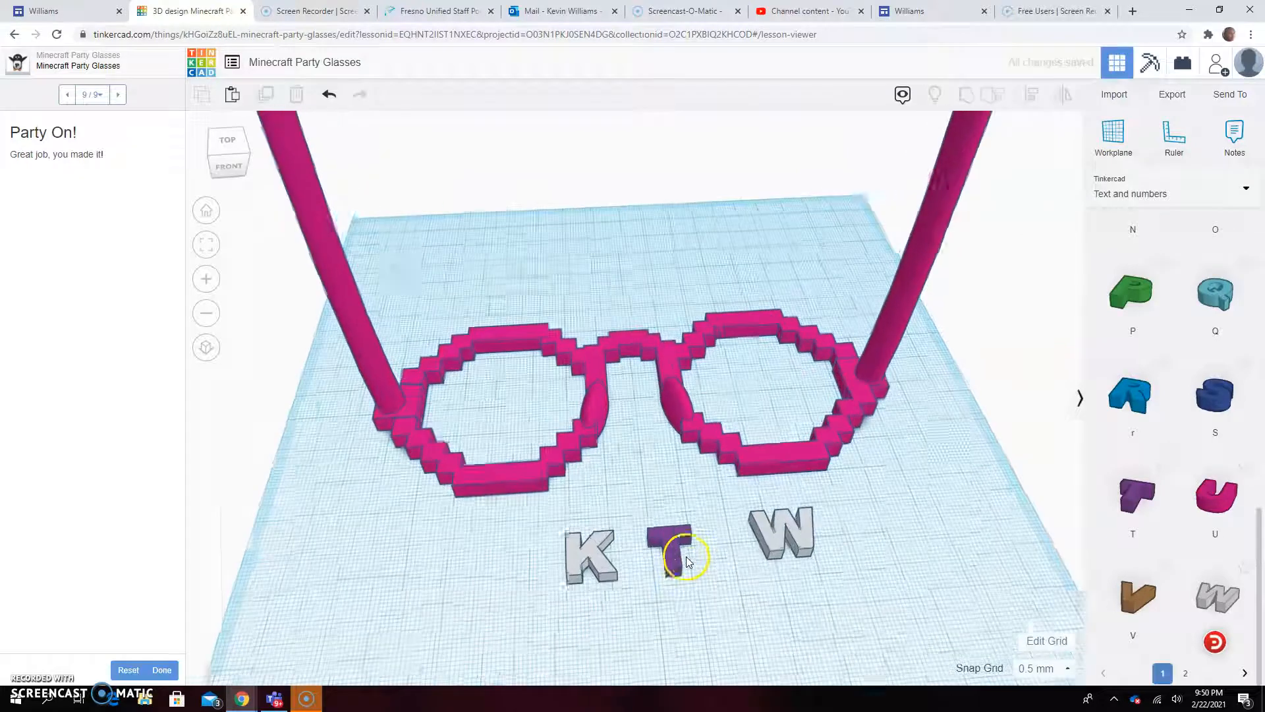
{"action": "left_click", "coordinate": [807, 559]}
{"action": "right_click_drag", "start_coordinate": [978, 579], "coordinate": [818, 563]}
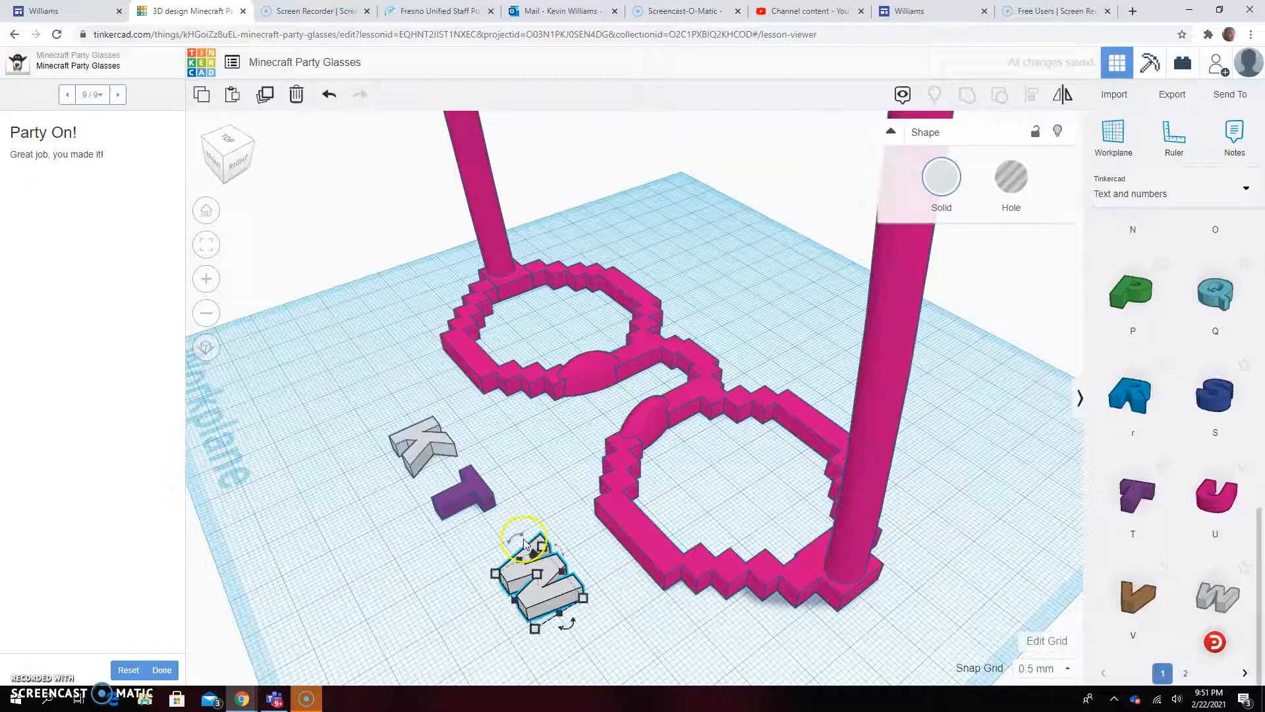
{"action": "left_click_drag", "start_coordinate": [520, 539], "coordinate": [456, 586]}
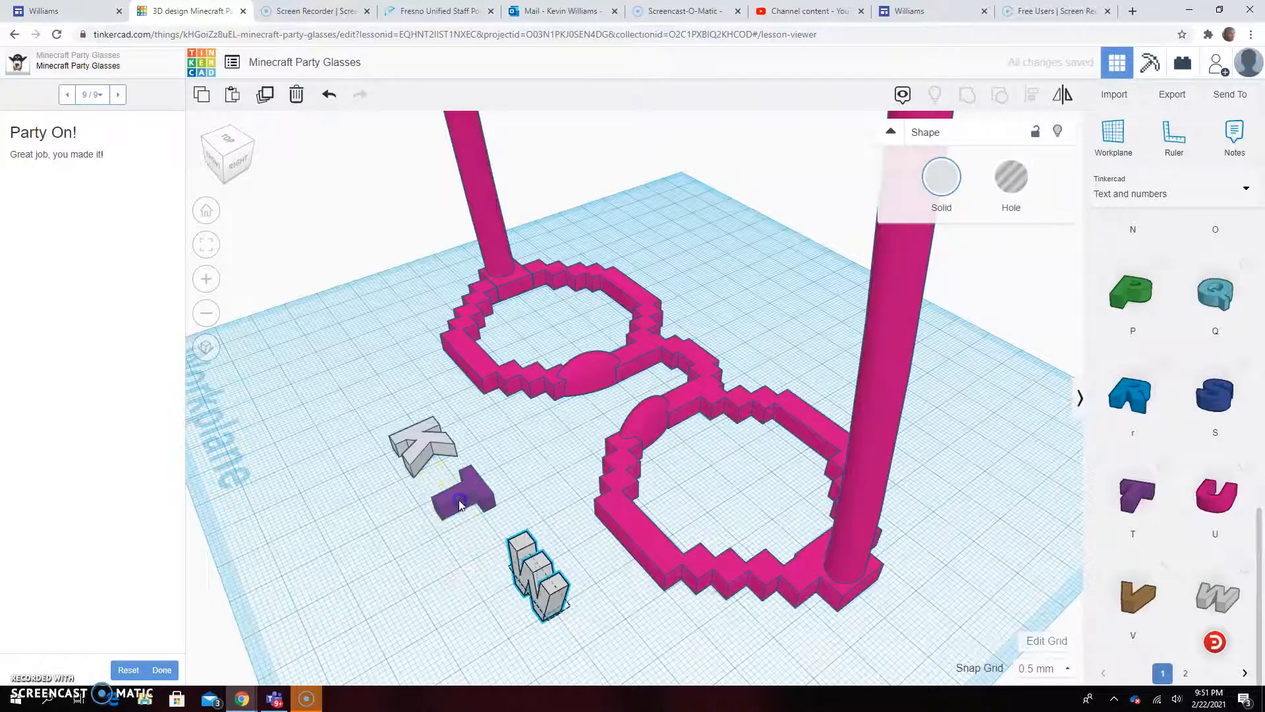
- Rotate the T and K to stand up like the W, tilting the K by about 73°
{"action": "left_click", "coordinate": [461, 487]}
{"action": "left_click_drag", "start_coordinate": [450, 467], "coordinate": [411, 496]}
{"action": "left_click", "coordinate": [420, 446]}
{"action": "left_click_drag", "start_coordinate": [410, 415], "coordinate": [368, 441]}
{"action": "scroll", "coordinate": [262, 488], "scroll_direction": "down", "scroll_amount": 2}
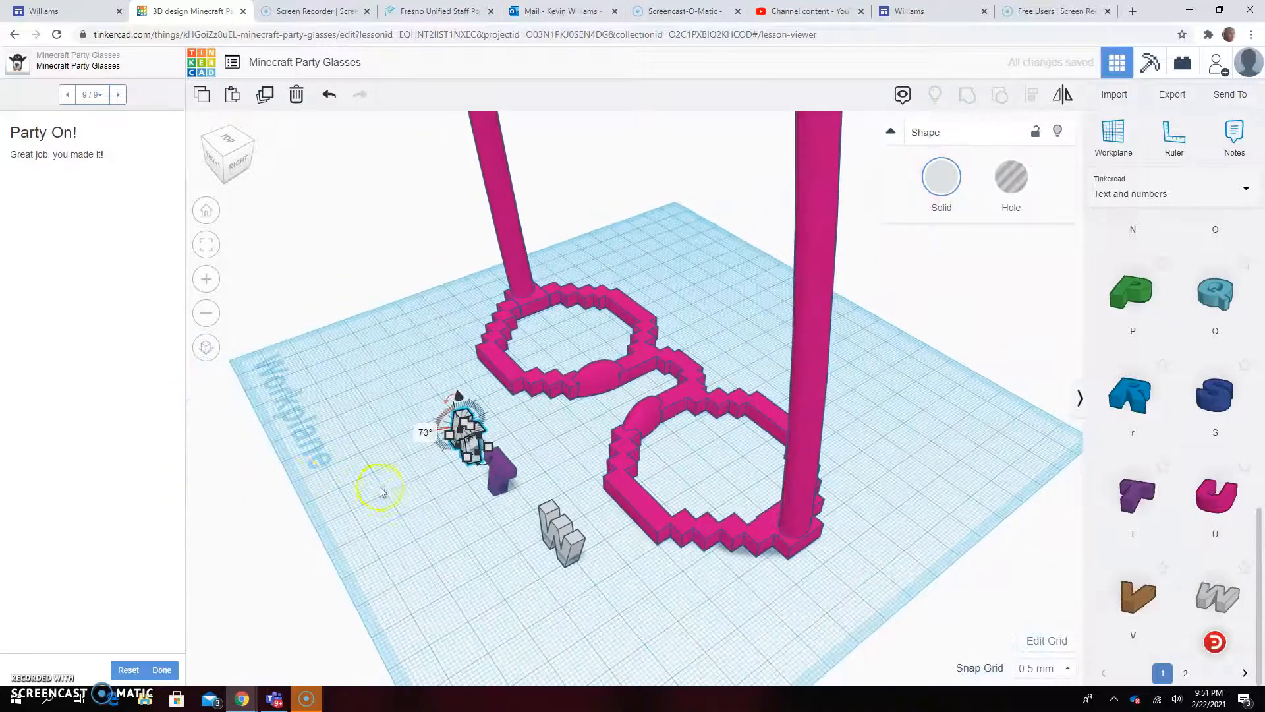
{"action": "left_click", "coordinate": [401, 511]}
- Raise the standing letters K, T and W slightly above the workplane in front of the glasses
{"action": "right_click_drag", "start_coordinate": [432, 573], "coordinate": [609, 554]}
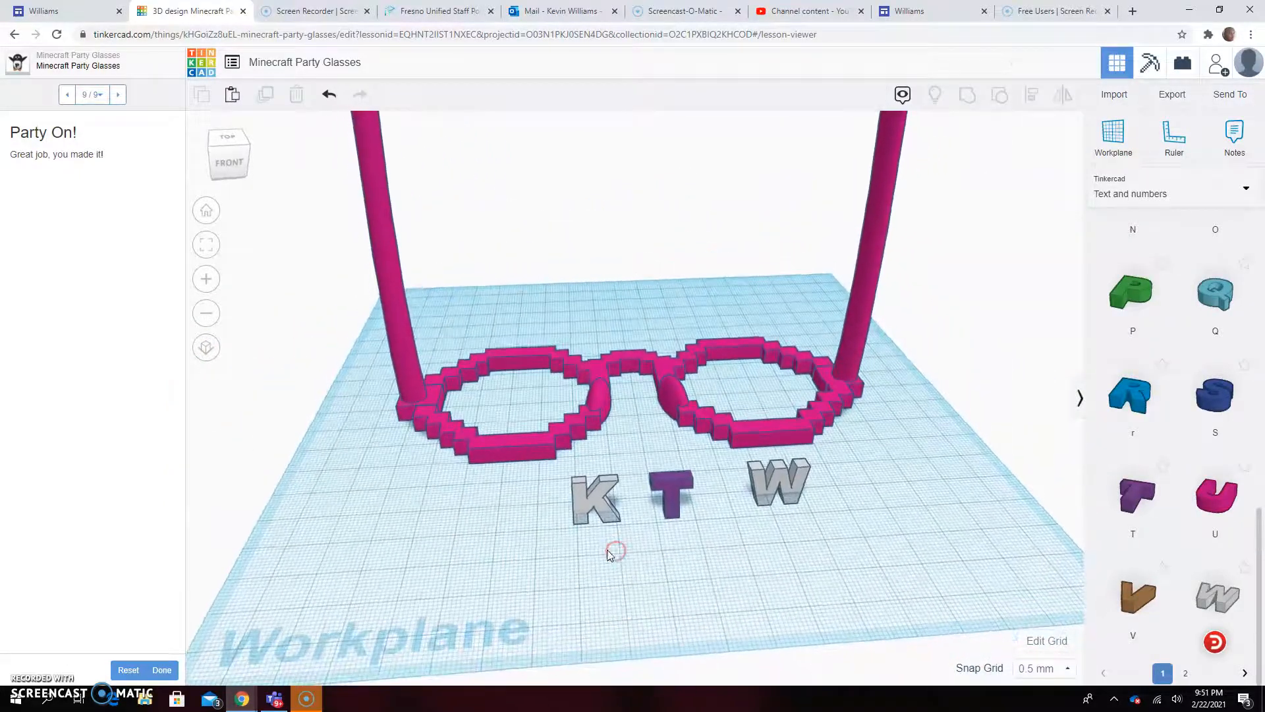
{"action": "left_click", "coordinate": [606, 479]}
{"action": "left_click_drag", "start_coordinate": [594, 456], "coordinate": [677, 438]}
{"action": "left_click", "coordinate": [670, 491]}
{"action": "left_click", "coordinate": [796, 501]}
{"action": "left_click", "coordinate": [790, 490]}
{"action": "mouse_move", "coordinate": [782, 440]}
{"action": "left_mouse_down"}
{"action": "mouse_move", "coordinate": [786, 420]}
{"action": "mouse_move", "coordinate": [786, 434]}
{"action": "left_mouse_up"}
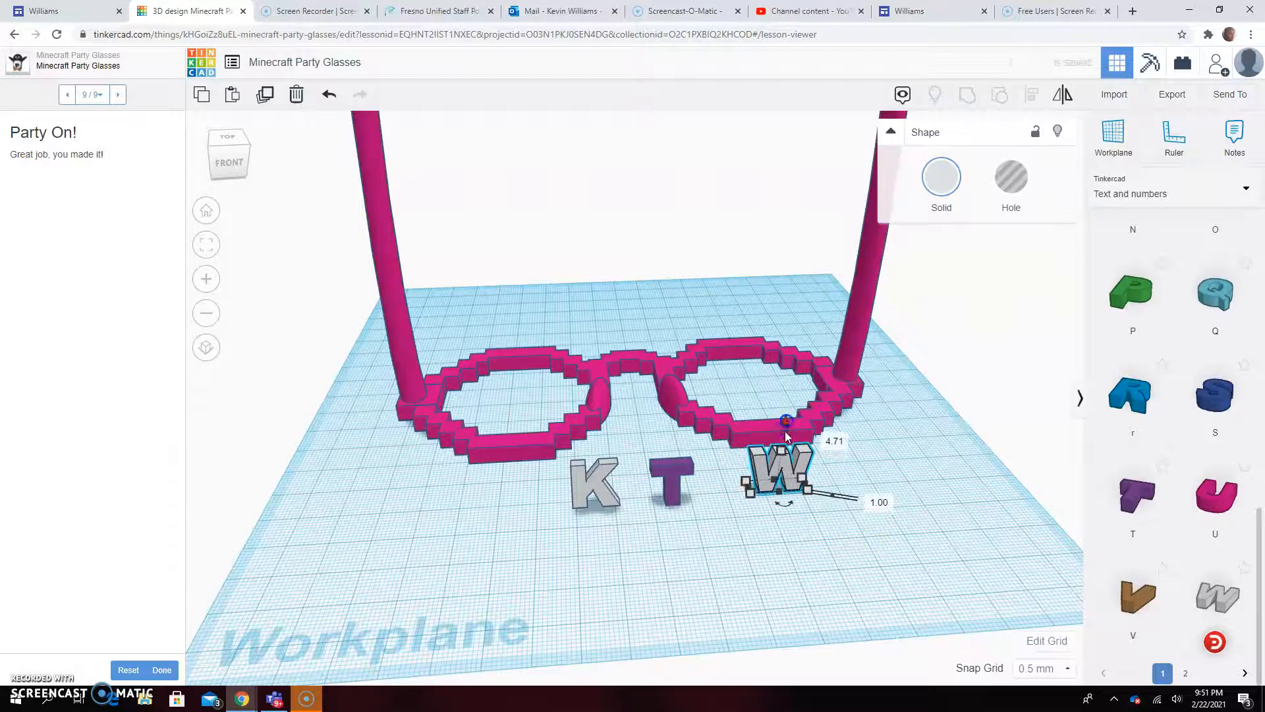
{"action": "left_click", "coordinate": [643, 578]}
{"action": "right_click_drag", "start_coordinate": [652, 580], "coordinate": [704, 578]}
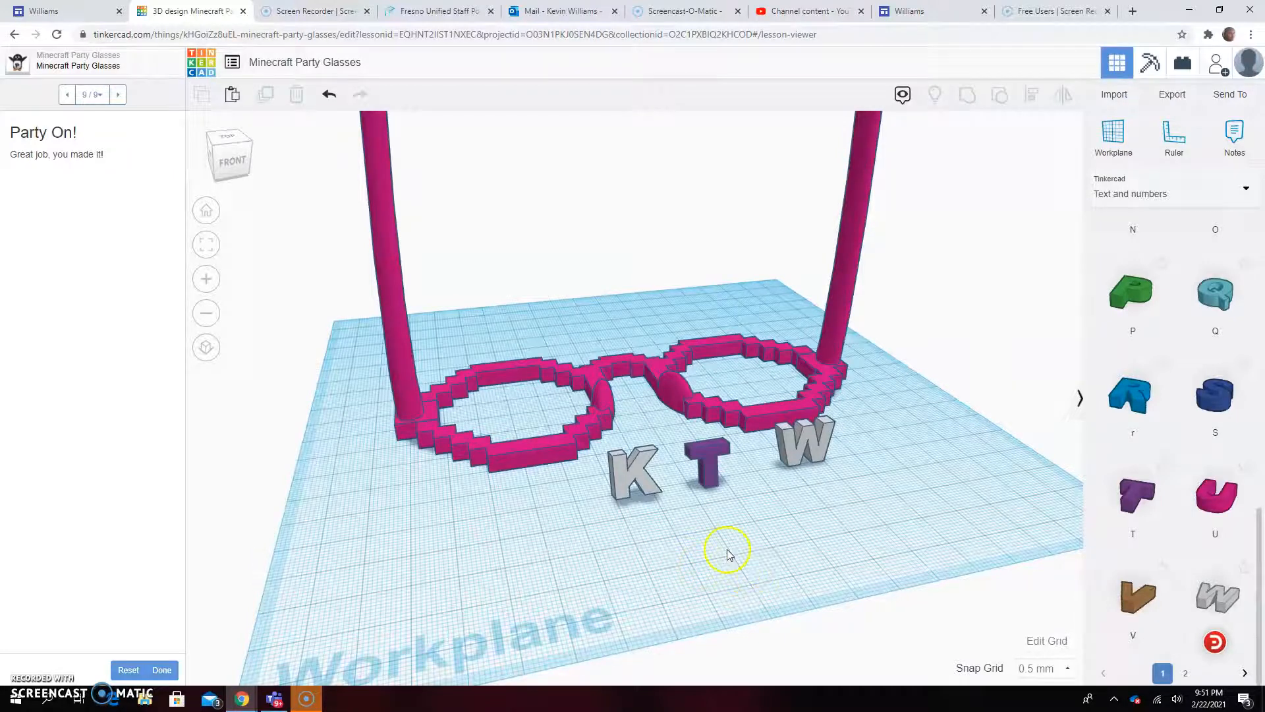
{"action": "scroll", "coordinate": [725, 550], "scroll_direction": "down", "scroll_amount": 3}
{"action": "scroll", "coordinate": [688, 554], "scroll_direction": "up", "scroll_amount": 2}
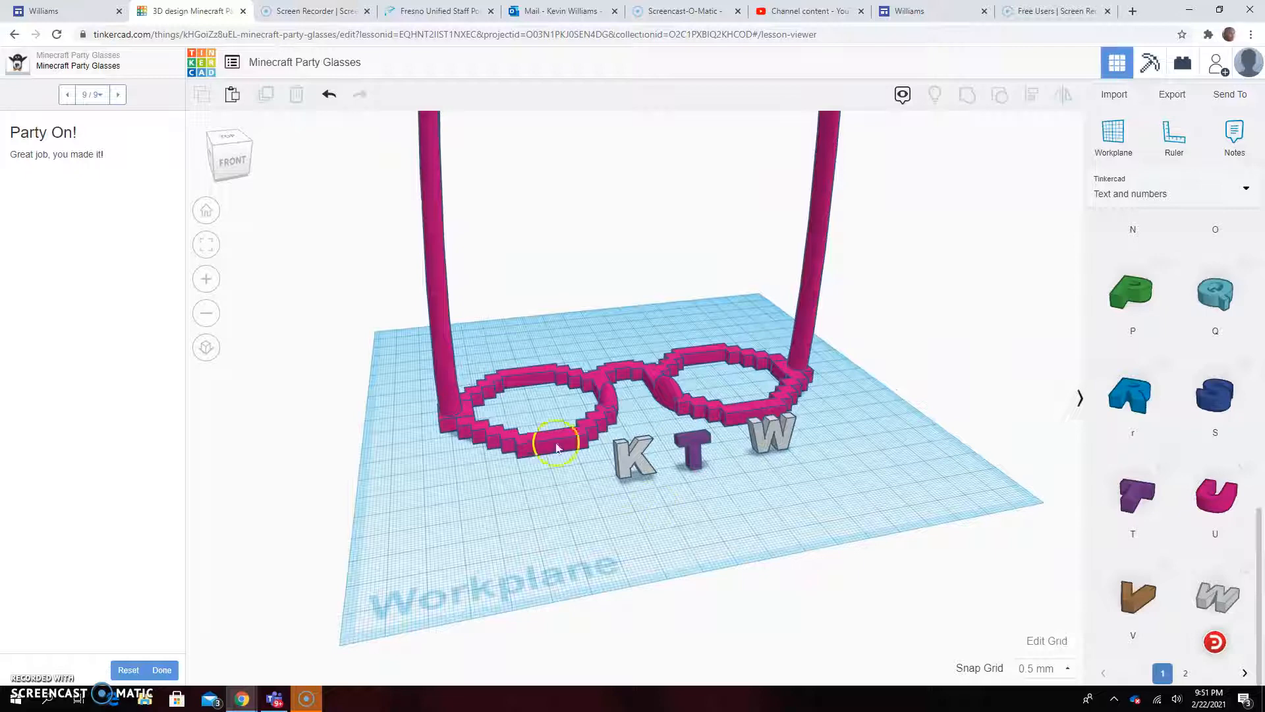